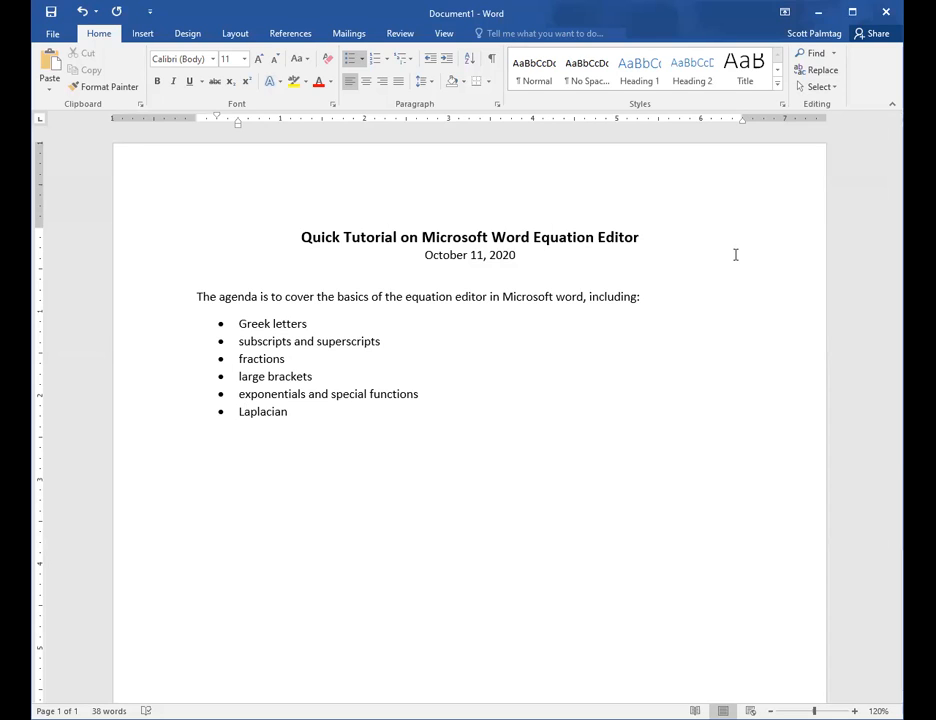
- Insert the equation N(t) = 5 below the bulleted list and add a line reading "text" under it
left_click(291, 447)
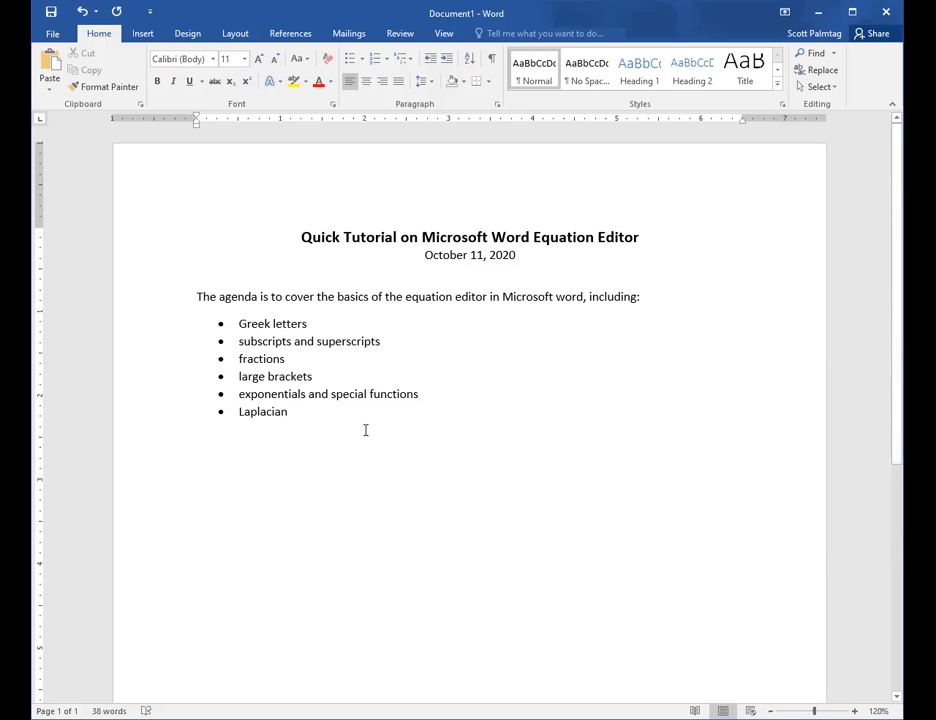
left_click(143, 35)
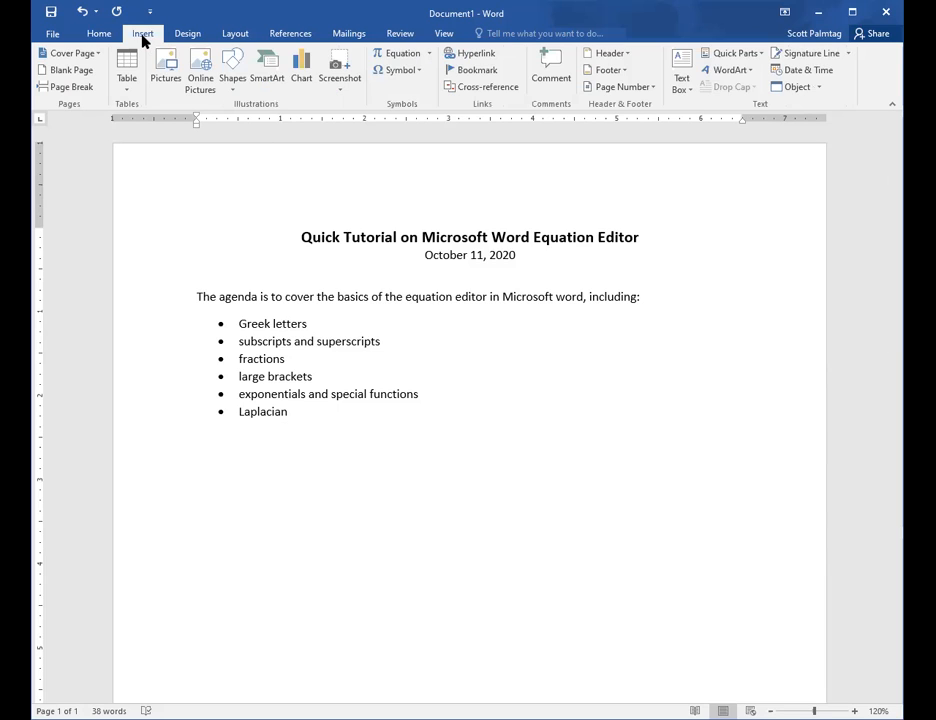
left_click(400, 55)
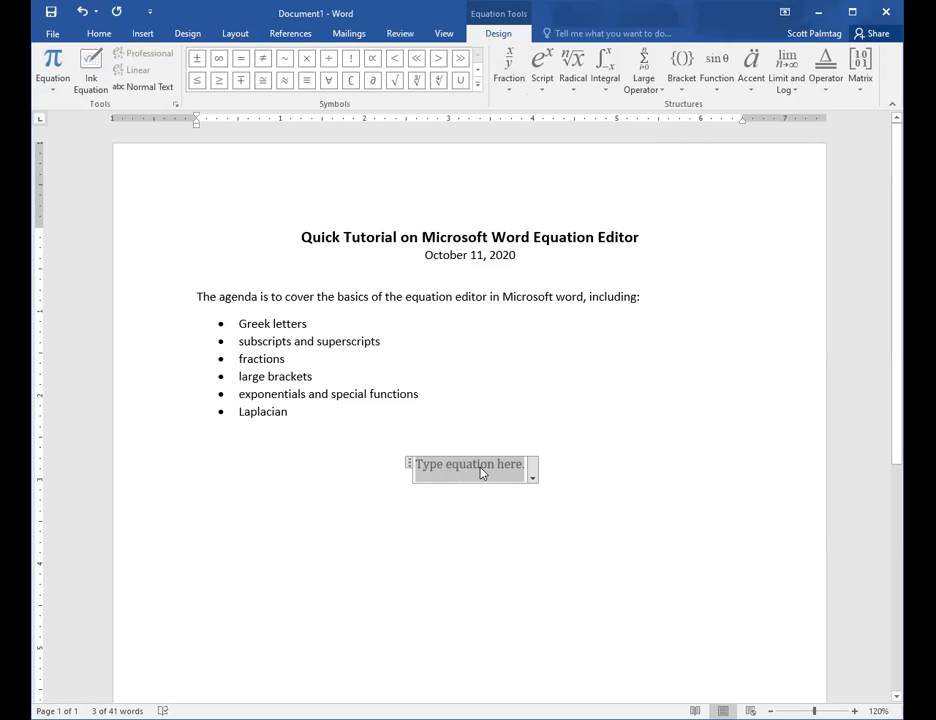
type("N(")
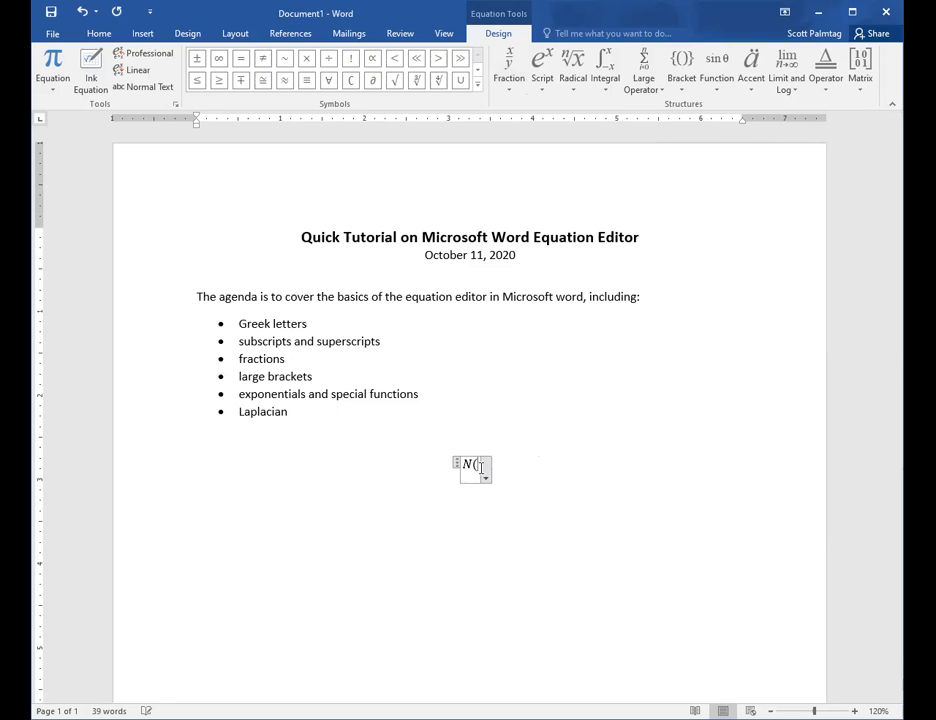
type("t) = ")
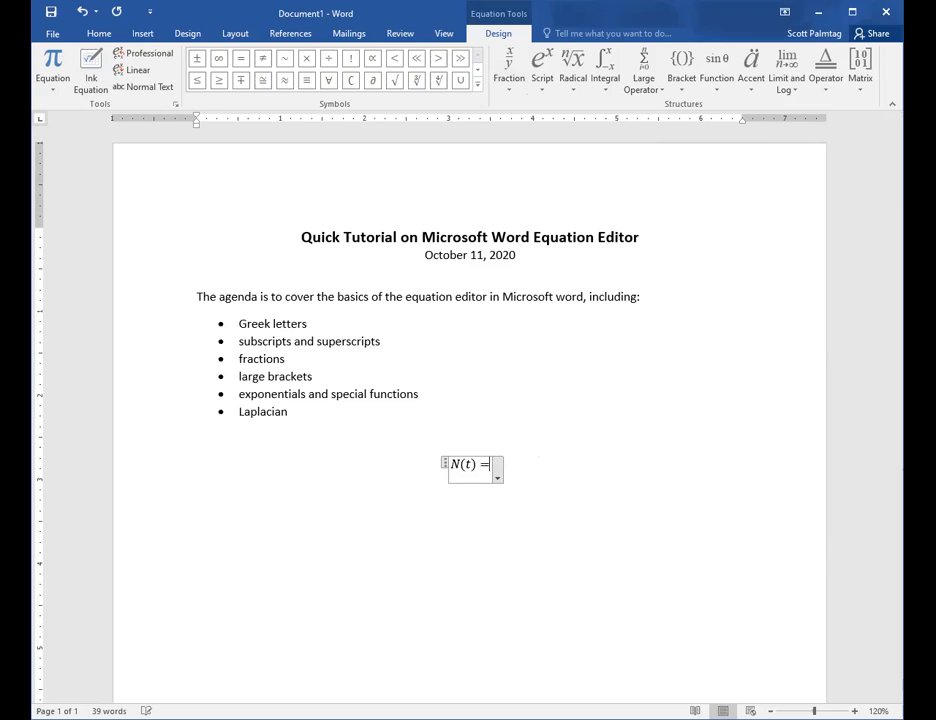
type("5")
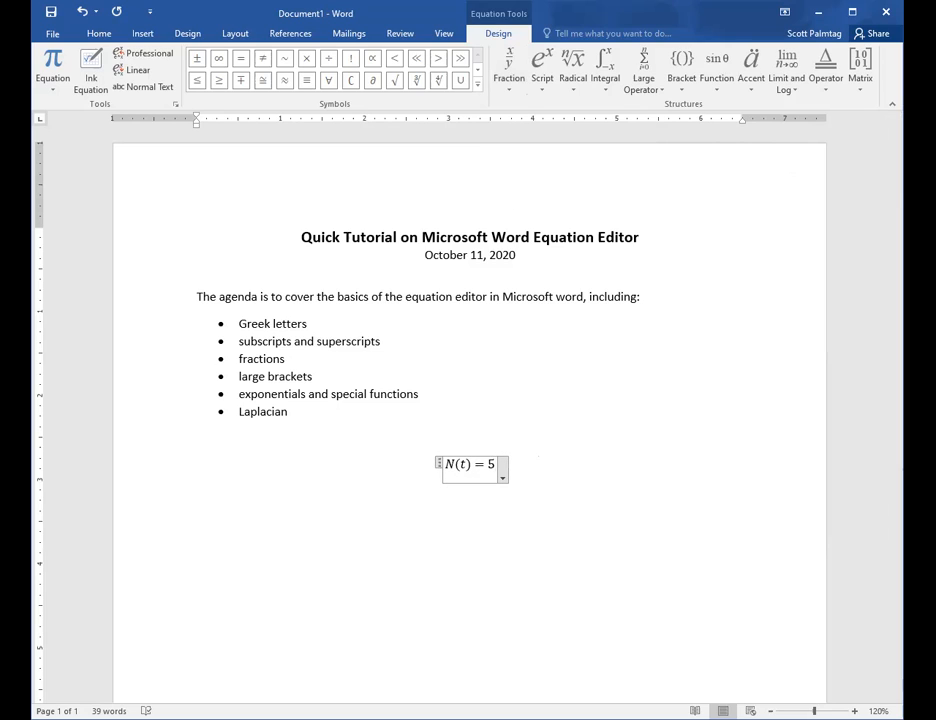
left_click(449, 552)
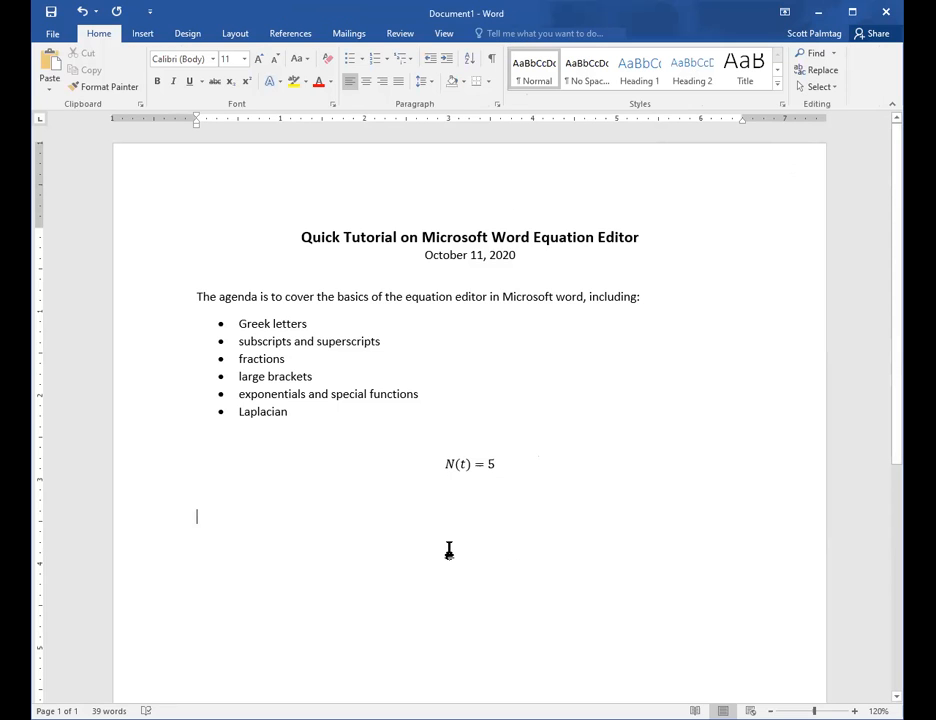
type("text")
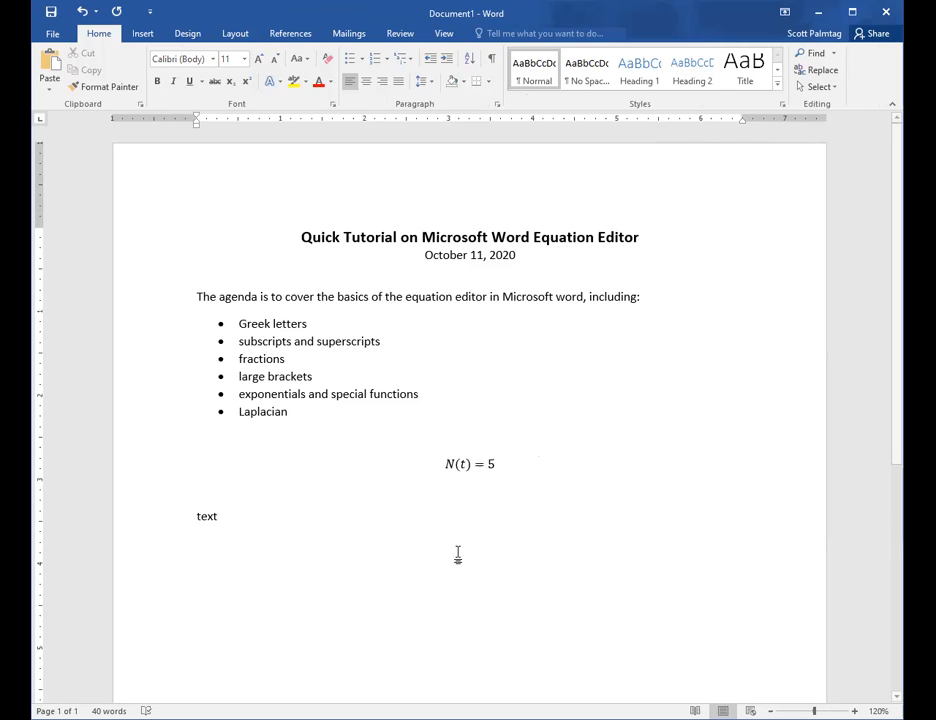
- Replace the 5 in the equation with the lowercase Greek letters α β γ λ π, separated by spaces
left_click(485, 466)
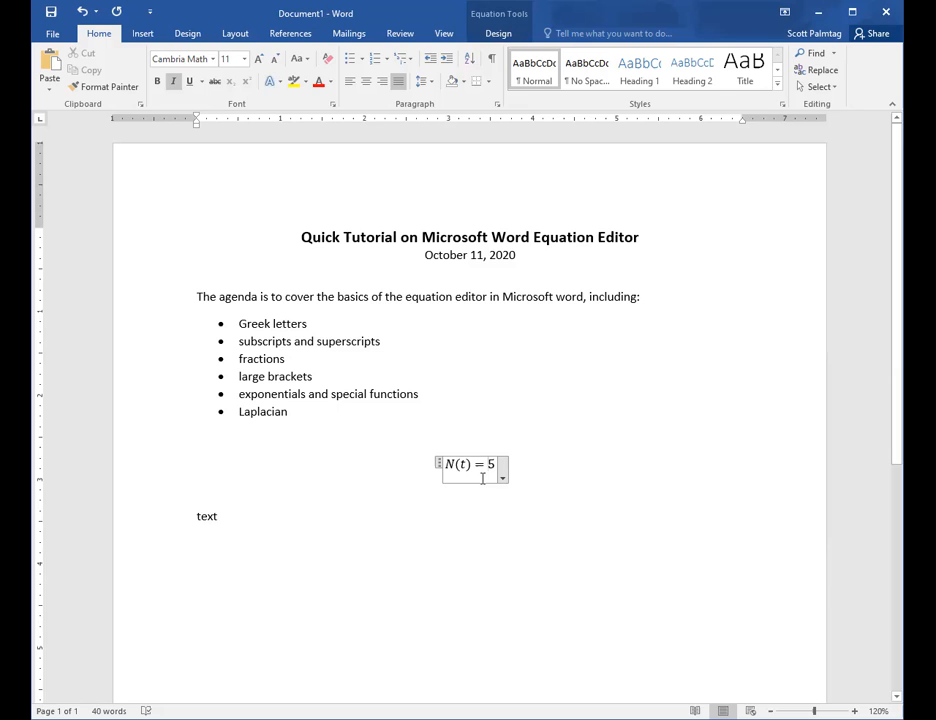
left_click(510, 35)
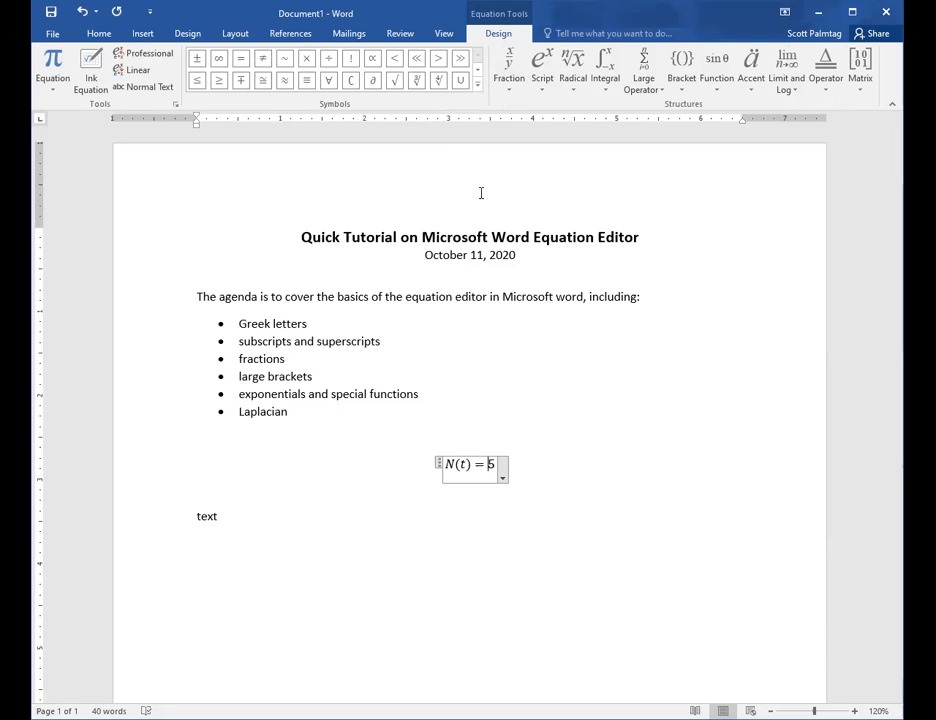
left_click(488, 465)
type("\\alpha ")
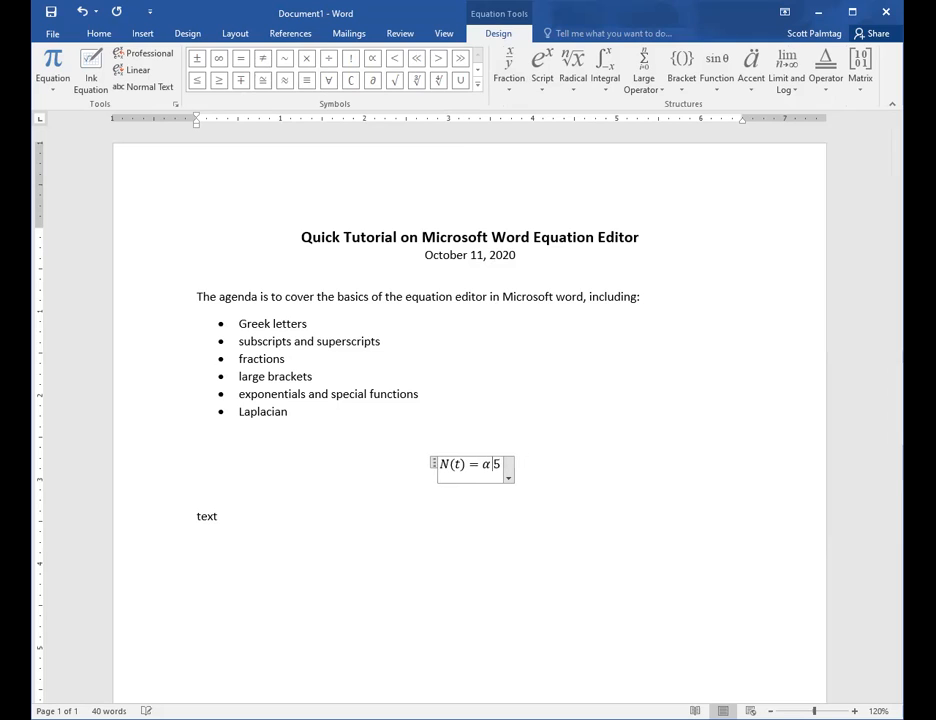
type(" \\beta  \\gamma ")
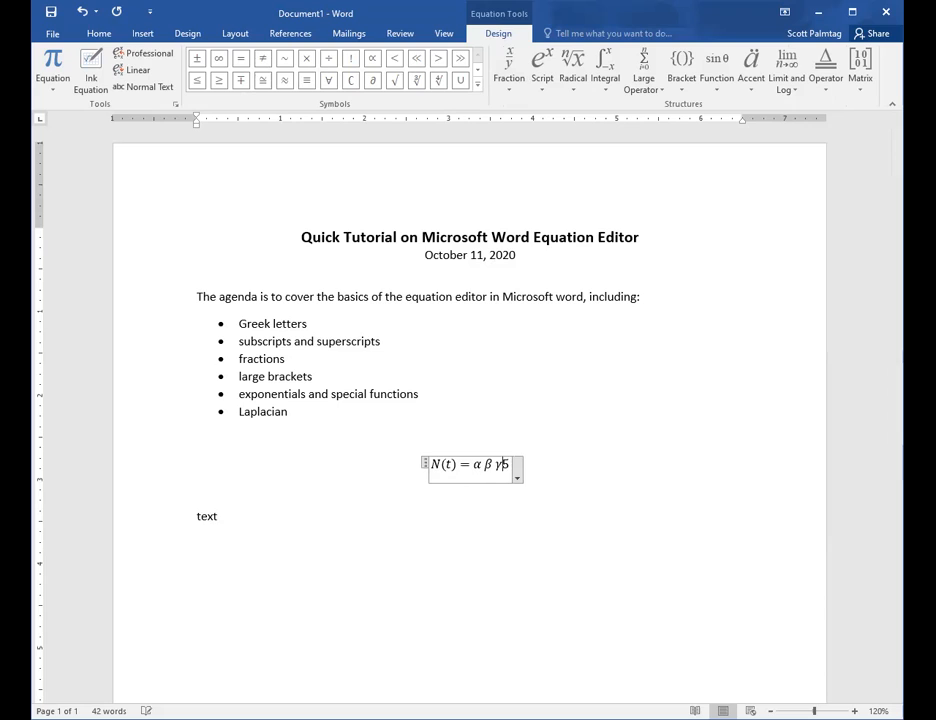
type(" \\la")
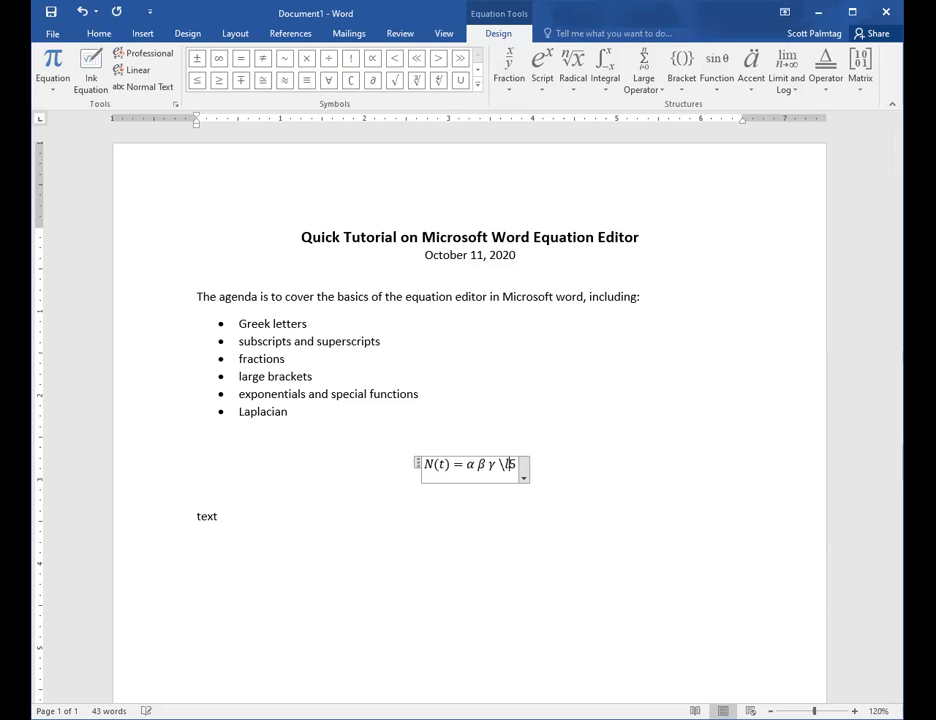
type("mbda \\pi")
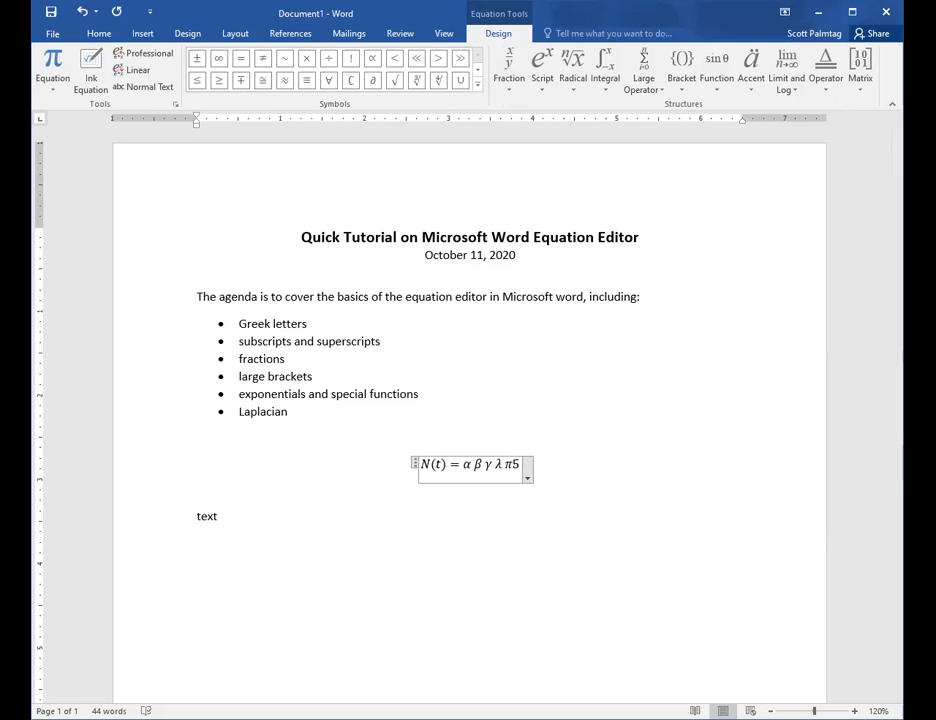
key("Delete")
- Append the uppercase Greek letters Alpha, Beta and Pi to the end of the equation and leave the equation
type("\\")
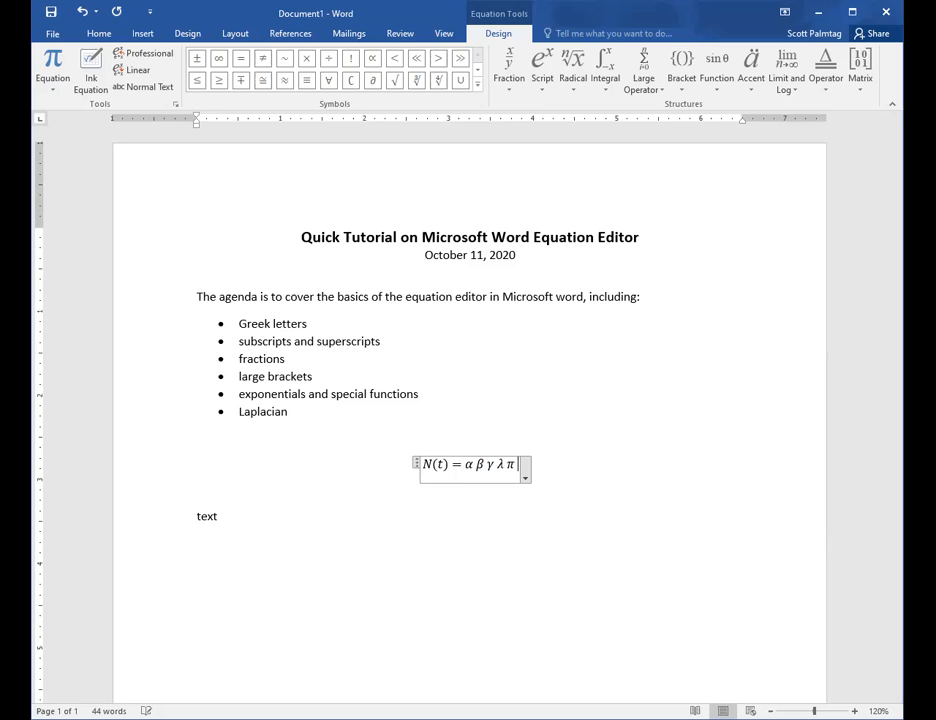
type("Alpha")
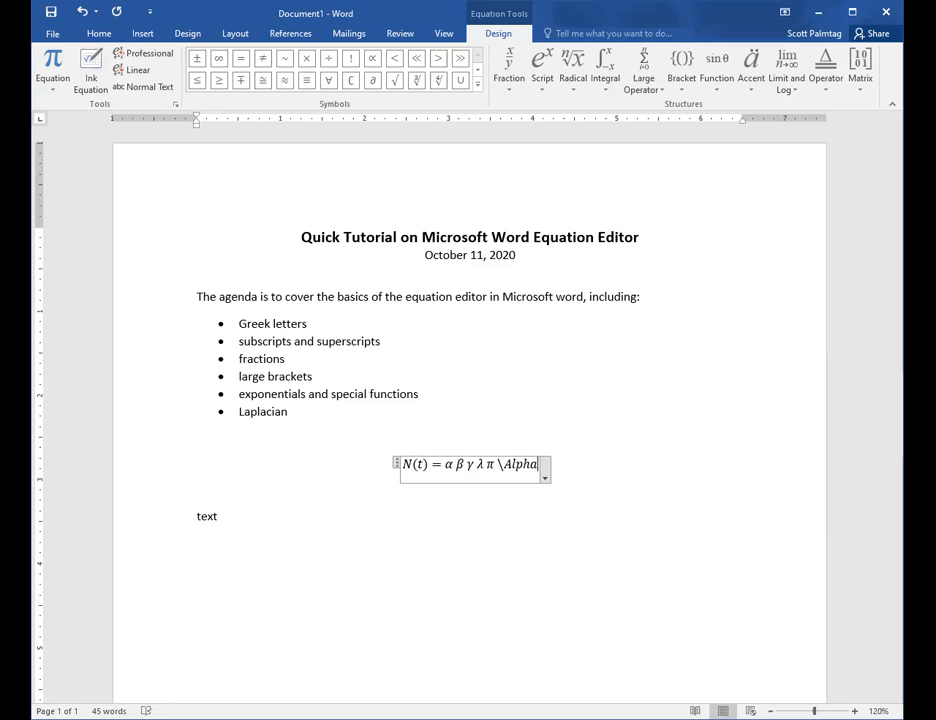
key("space")
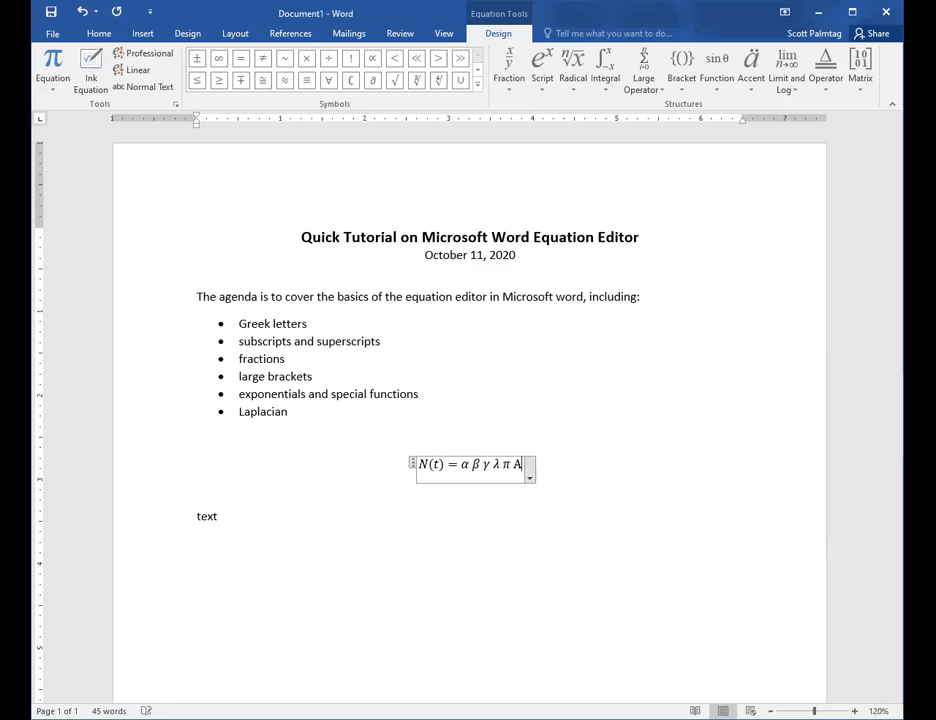
type("\\")
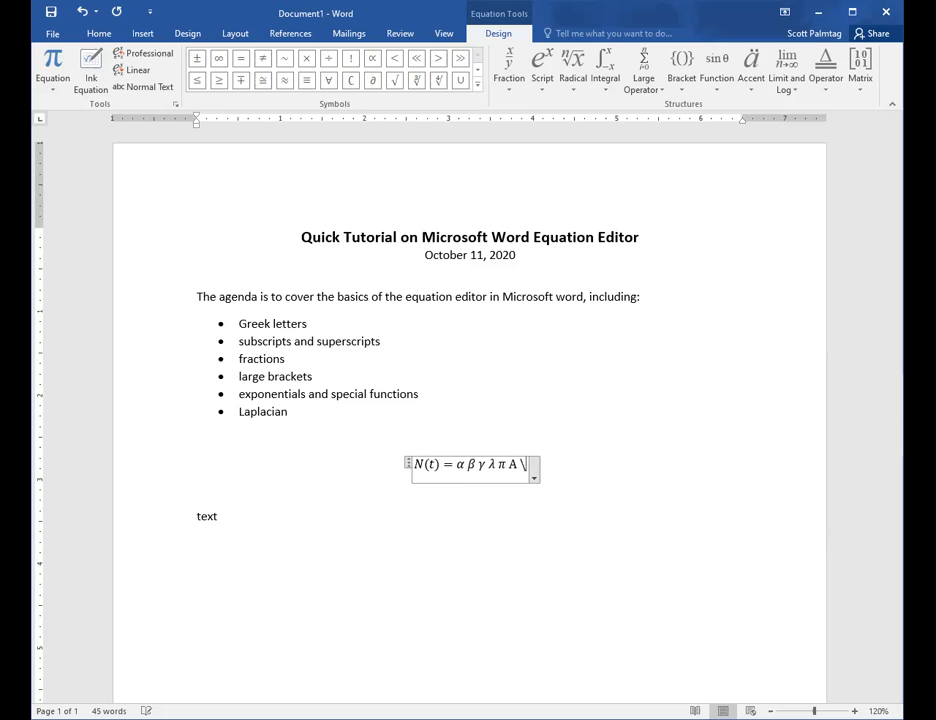
type("Beta")
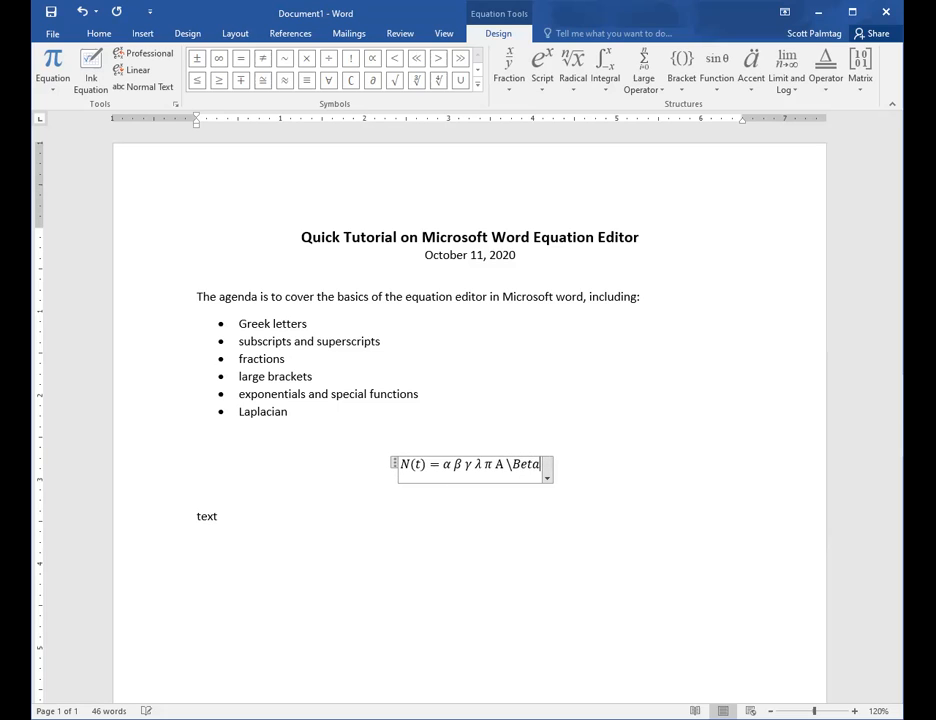
key("space")
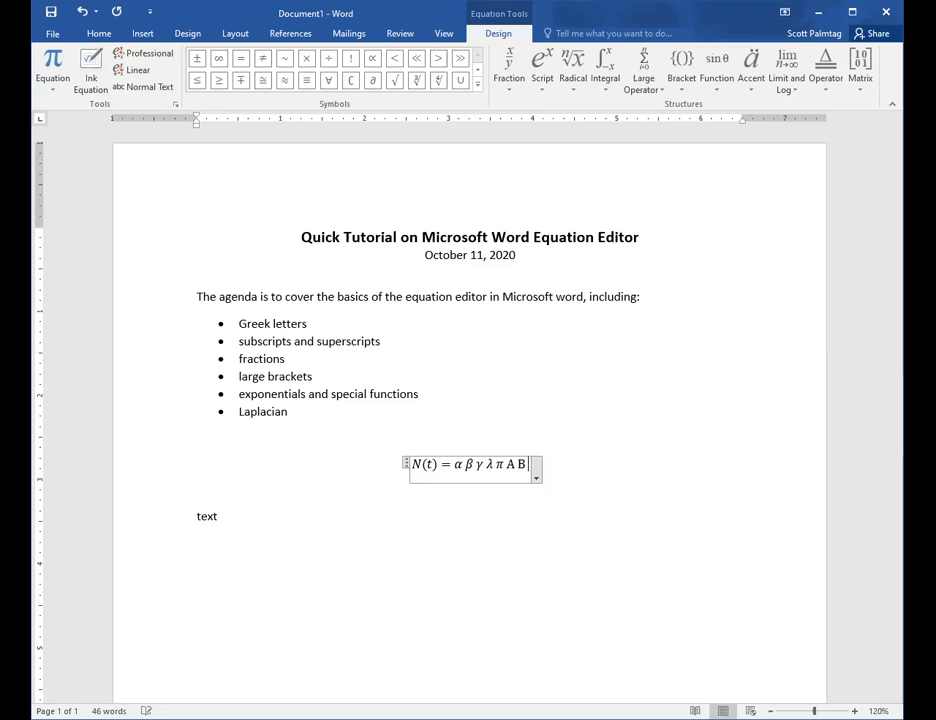
type("\\Pi")
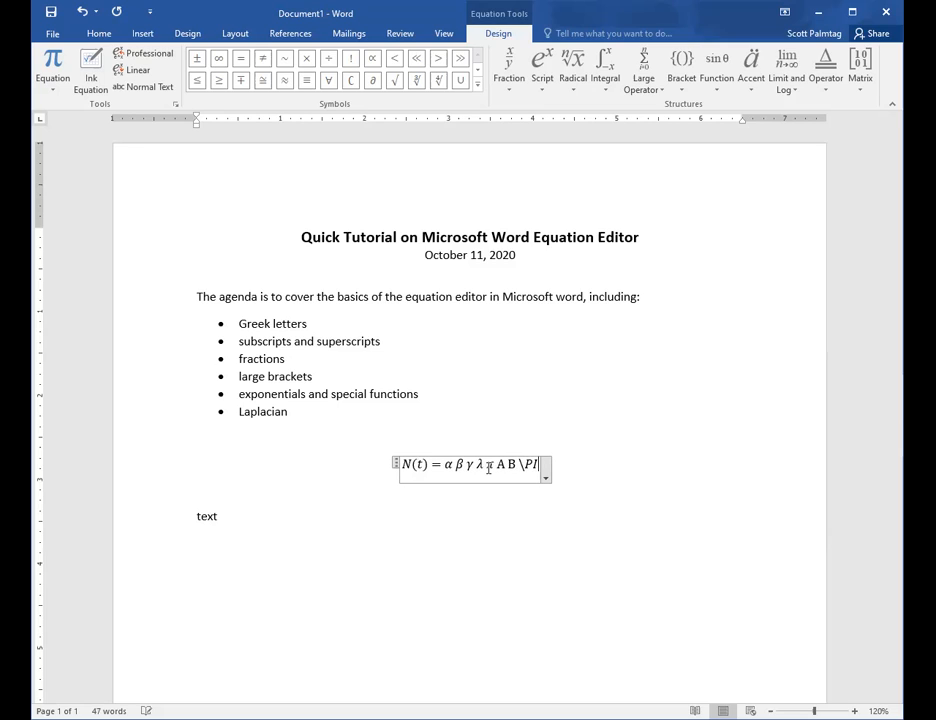
key("space")
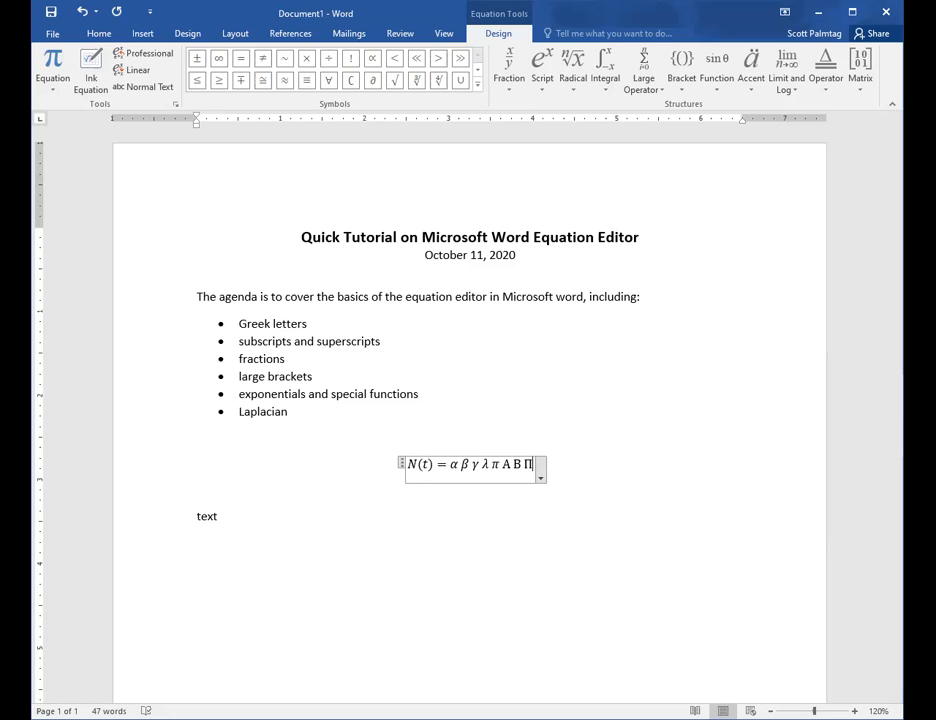
left_click(452, 513)
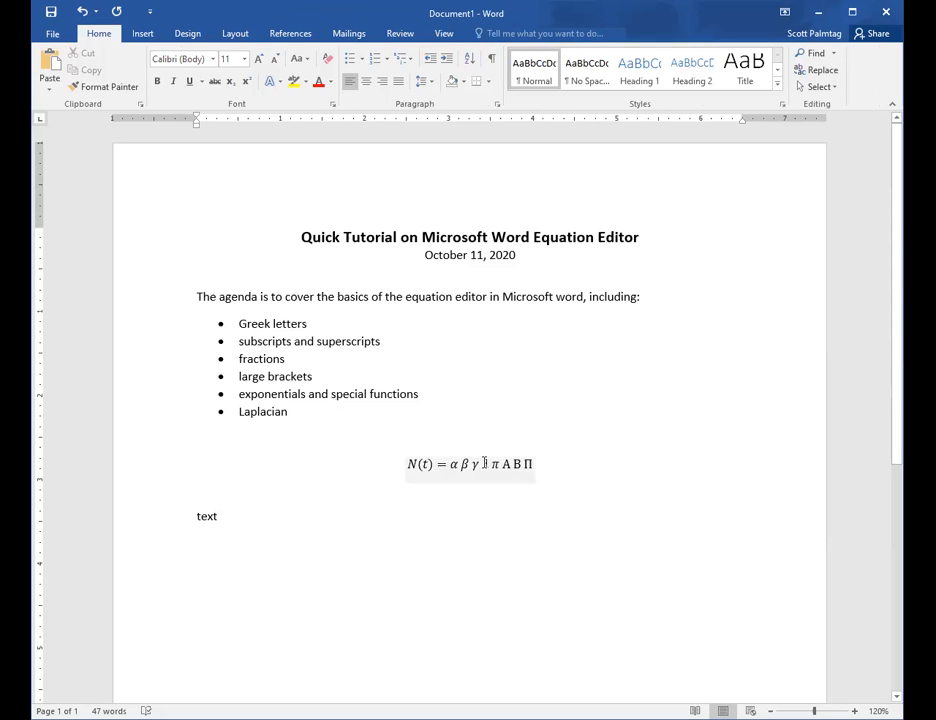
- Clear everything after the equals sign in the N(t) equation
left_click(500, 466)
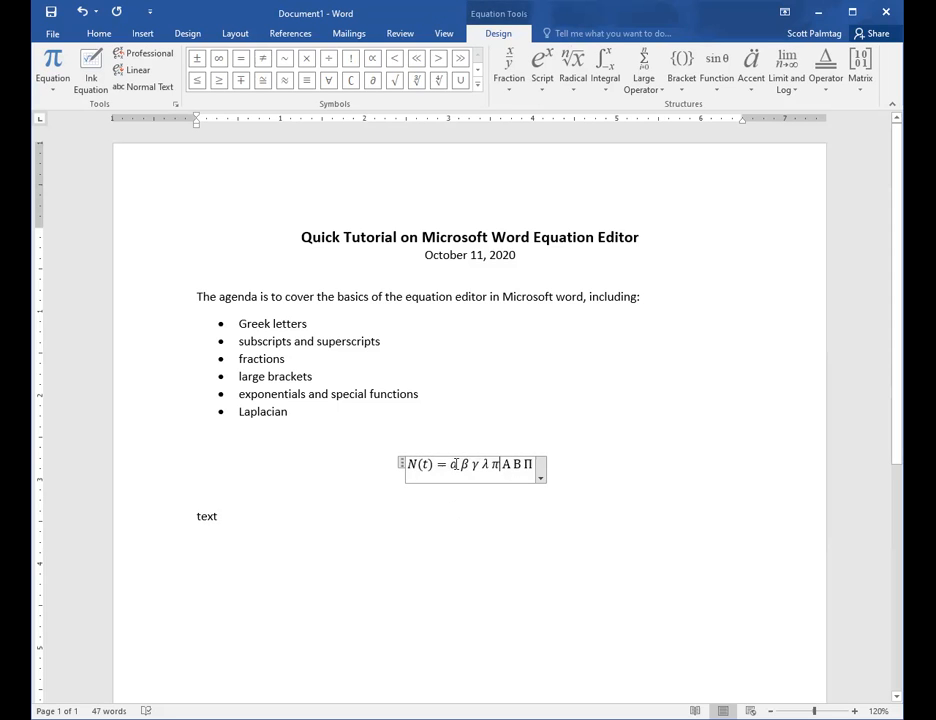
left_click_drag(459, 465, 514, 469)
left_click(456, 465)
key("Delete")
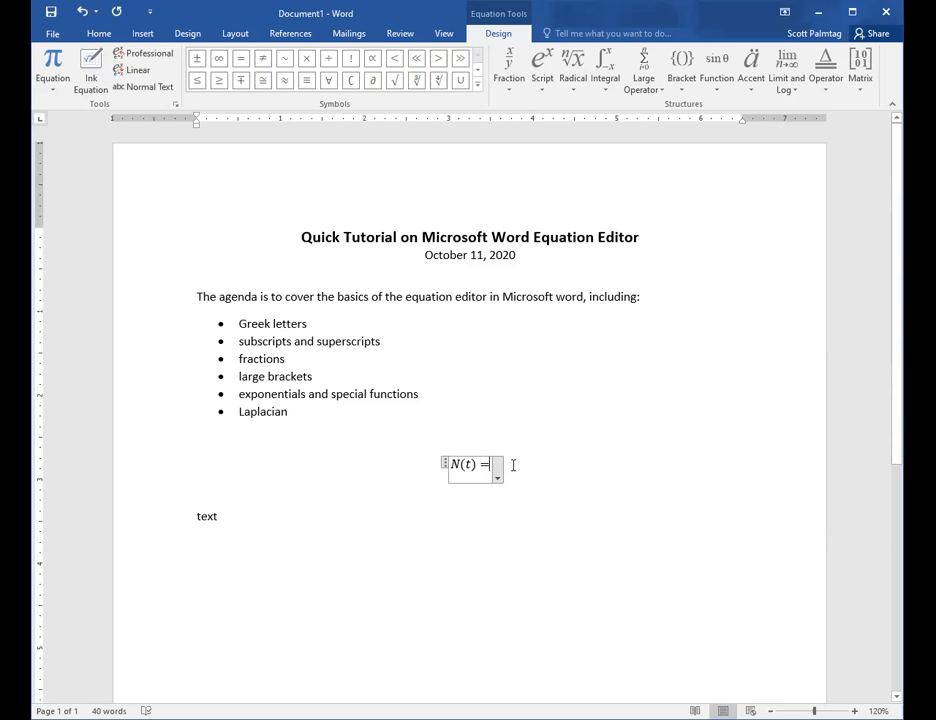
- Enter three lambdas with the subscripts a, b and c after the equals sign of the equation
type("\\lambda")
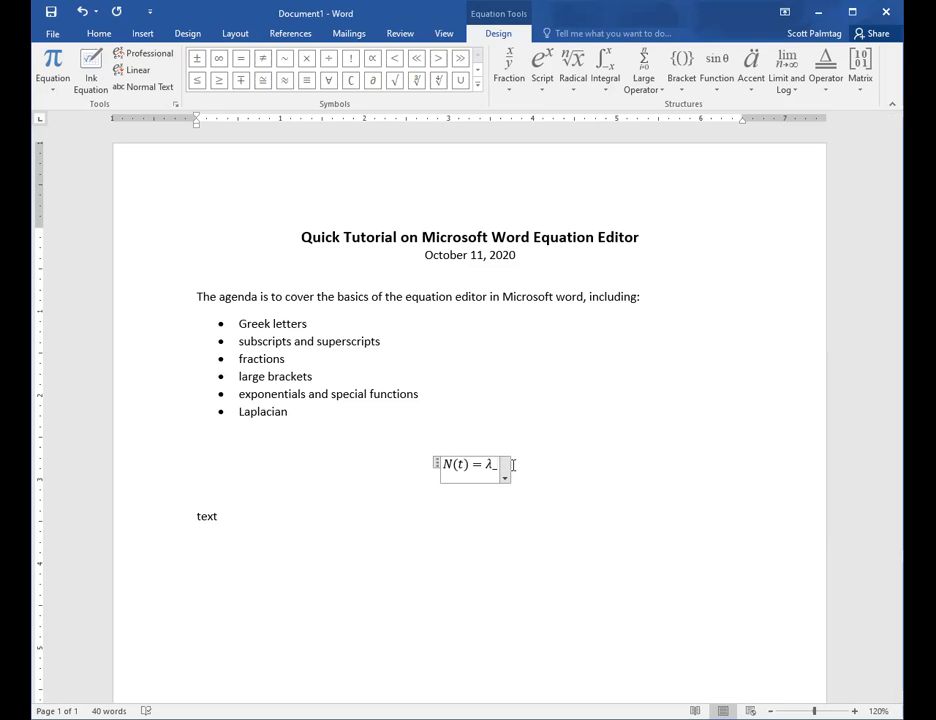
type("a")
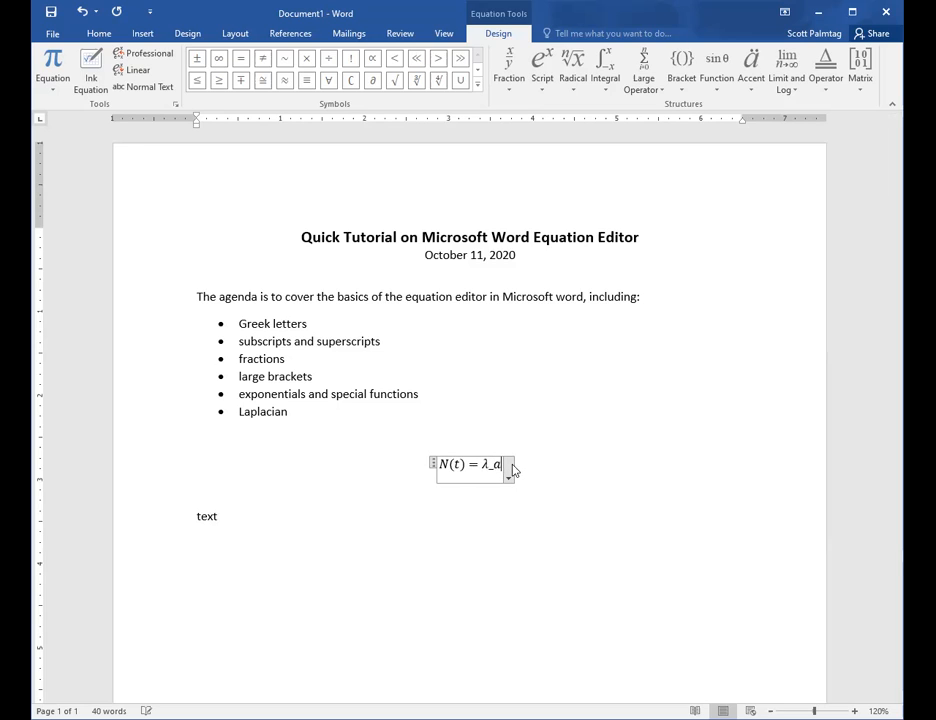
key("space")
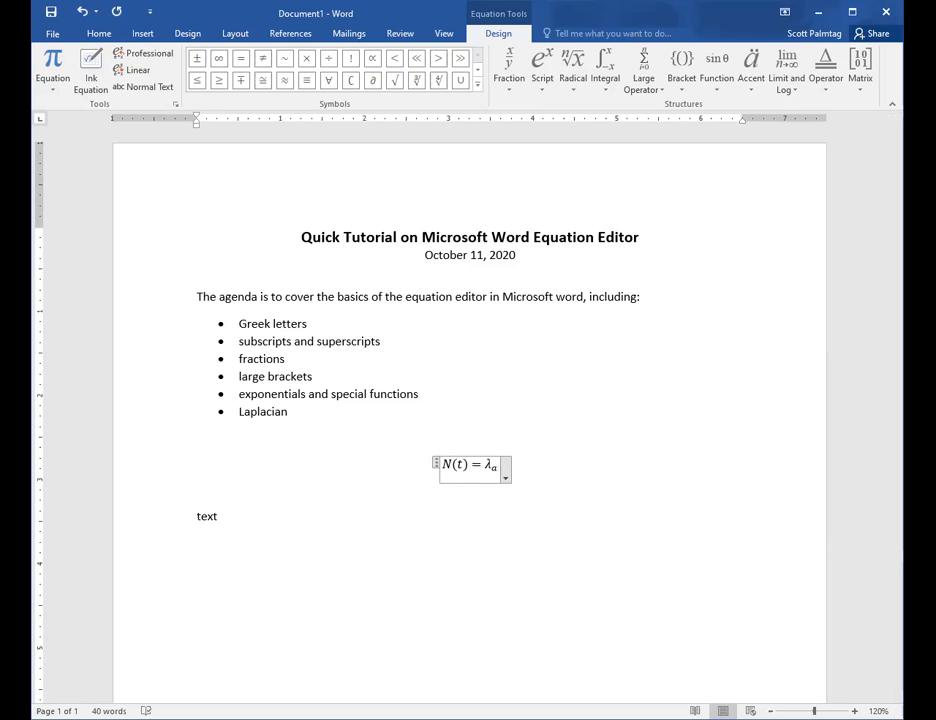
type("\\lamba")
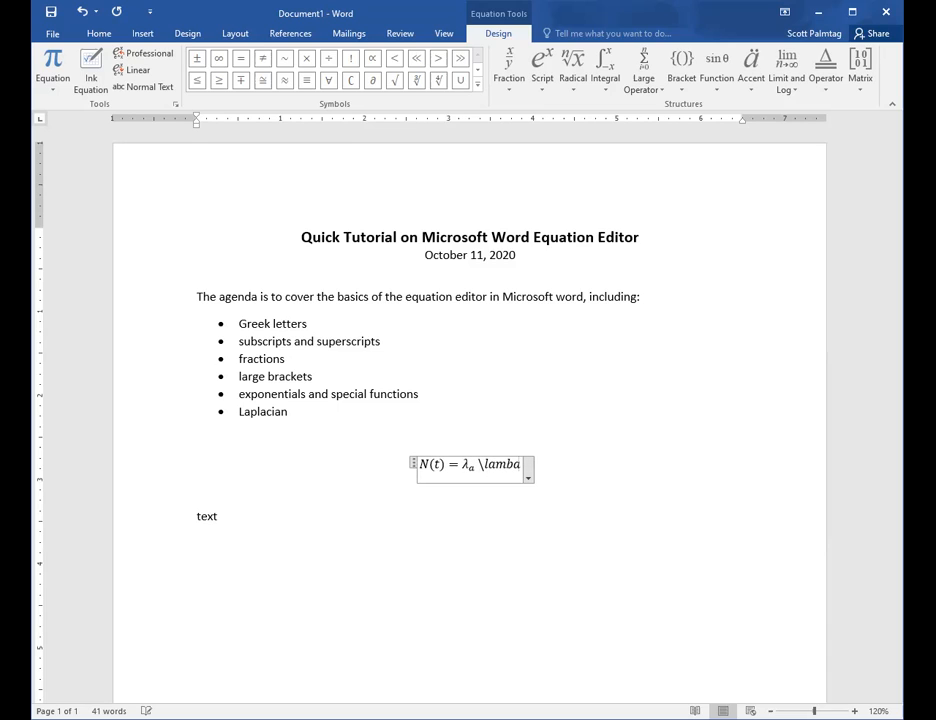
key("BackSpace")
type("da _")
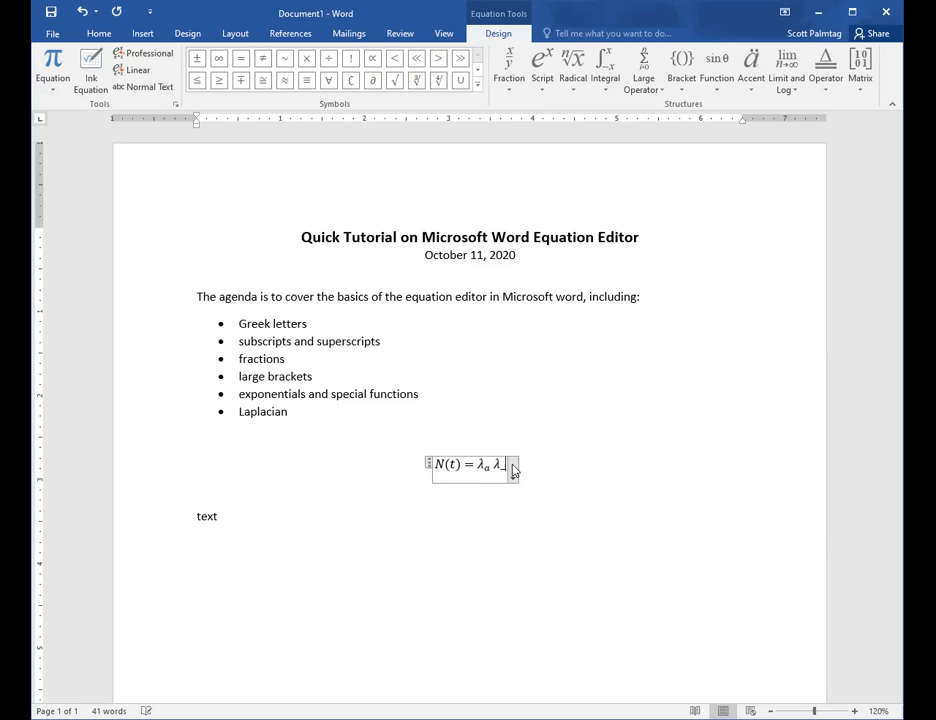
type("b \\lambda _c")
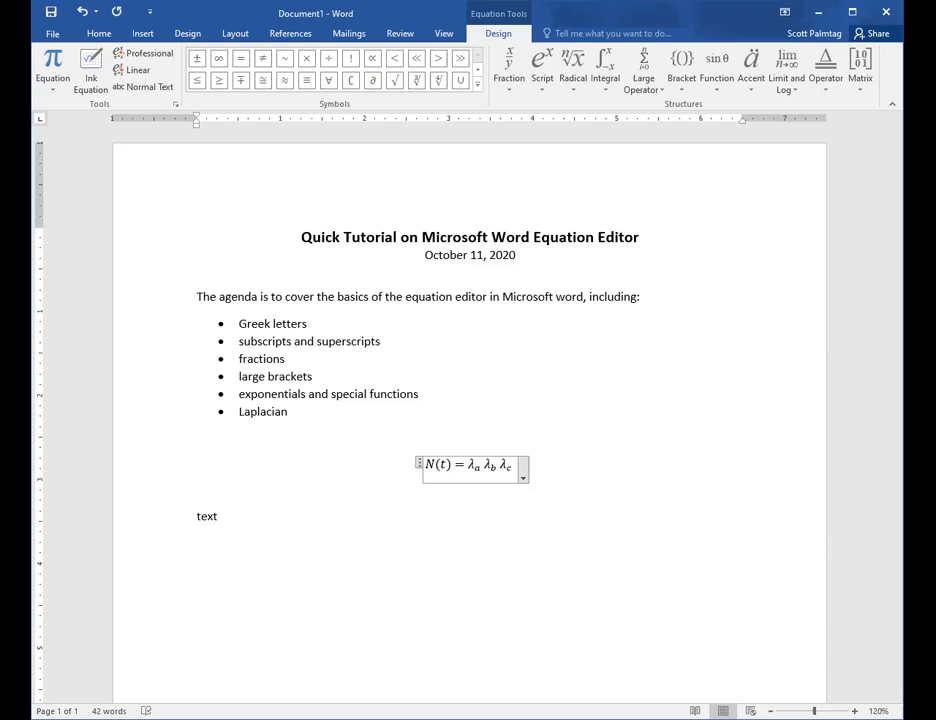
- Append two lambdas with the superscripts a and b to the end of the equation
type(" \\la")
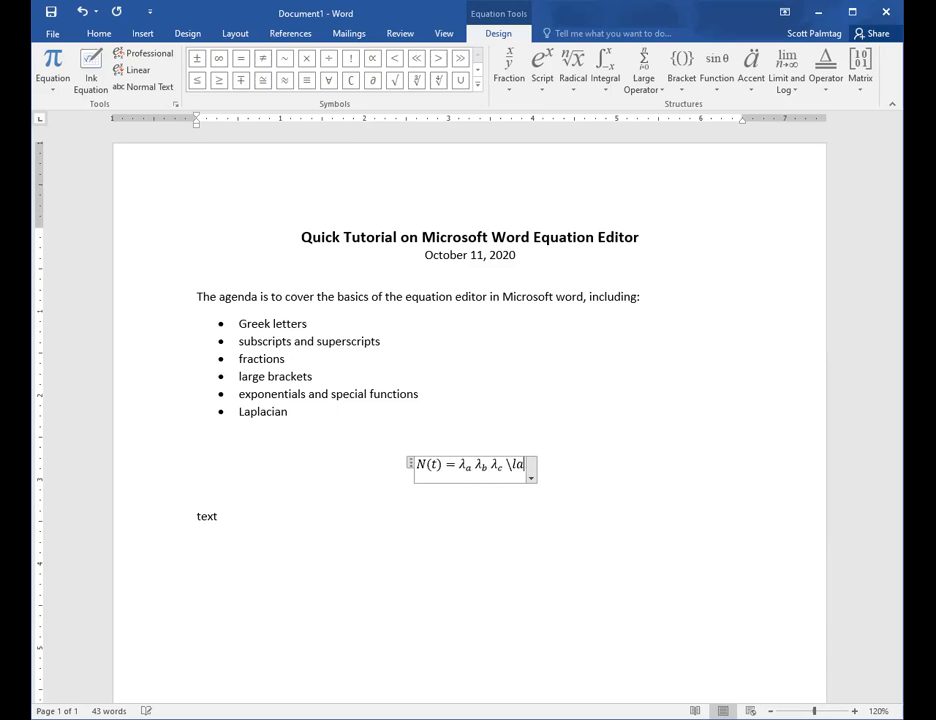
type("mbda")
type("^")
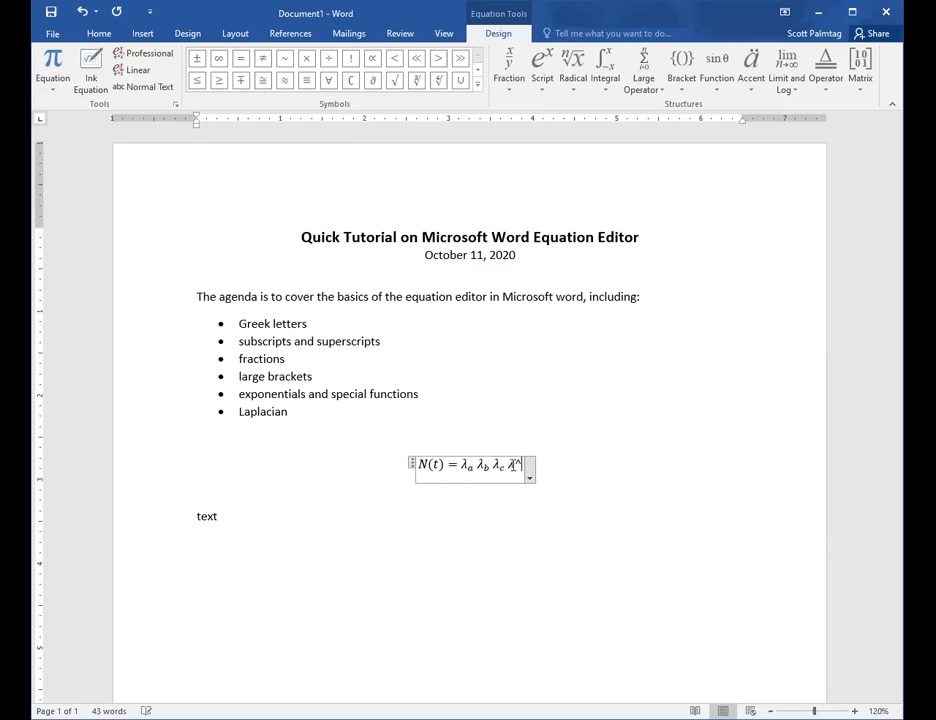
type("a \\lambda")
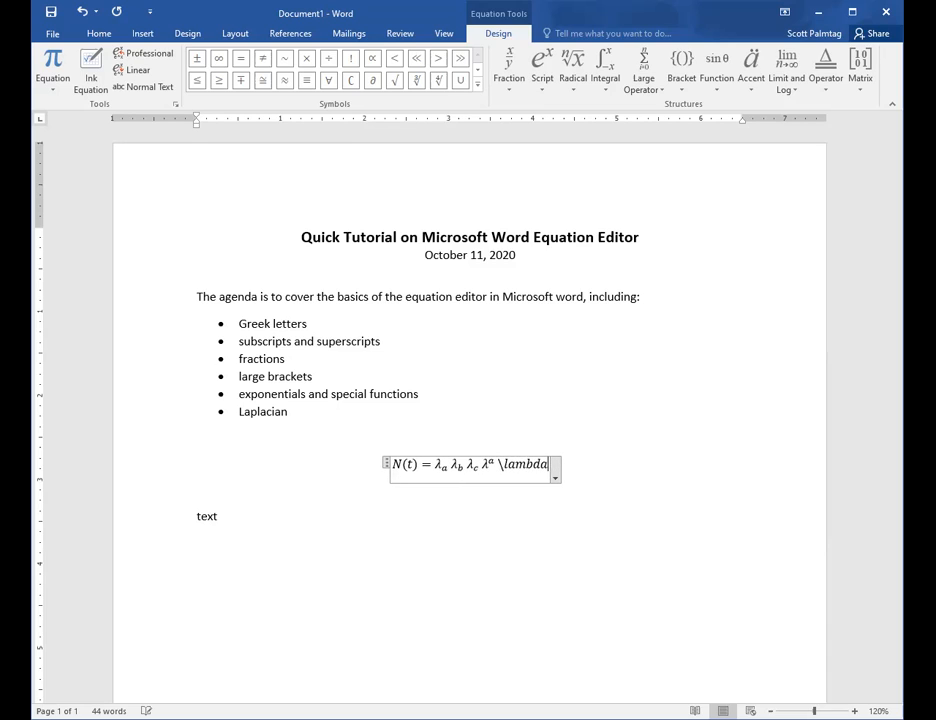
key("BackSpace")
key("BackSpace")
key("BackSpace")
key("BackSpace")
key("BackSpace")
key("BackSpace")
key("BackSpace")
type("λ^b")
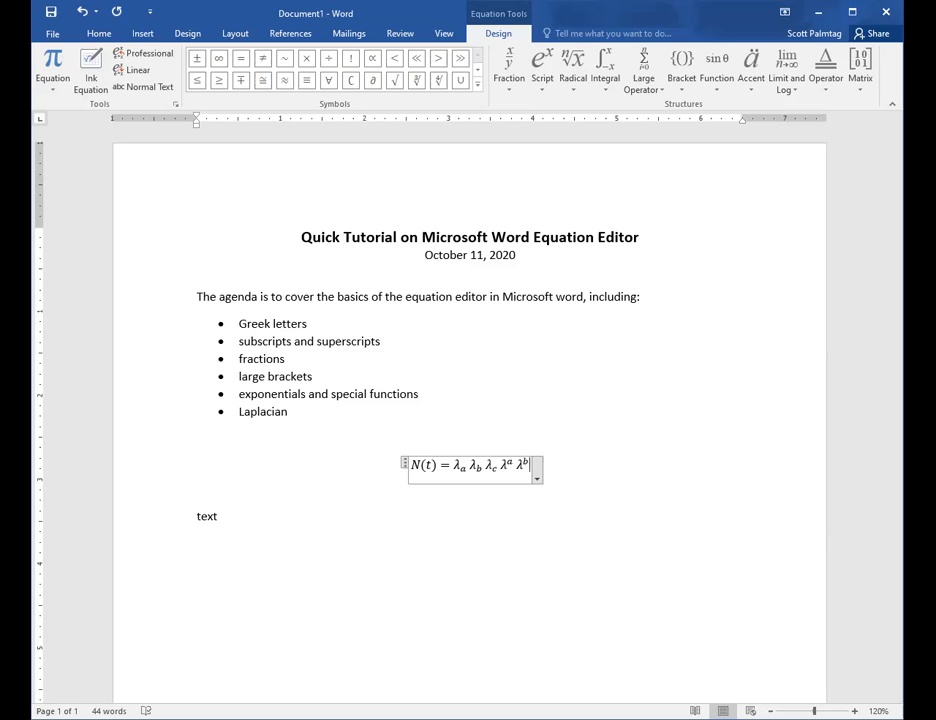
- Append a lambda with subscript a and superscript b to the end of the N(t) equation
type(" \\lambda_")
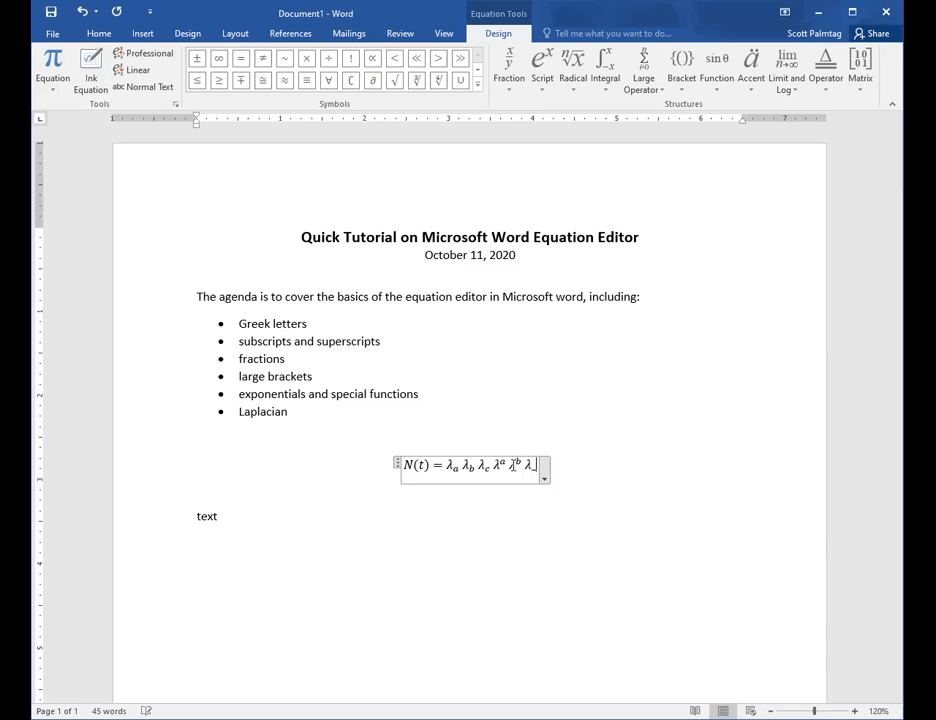
type("a")
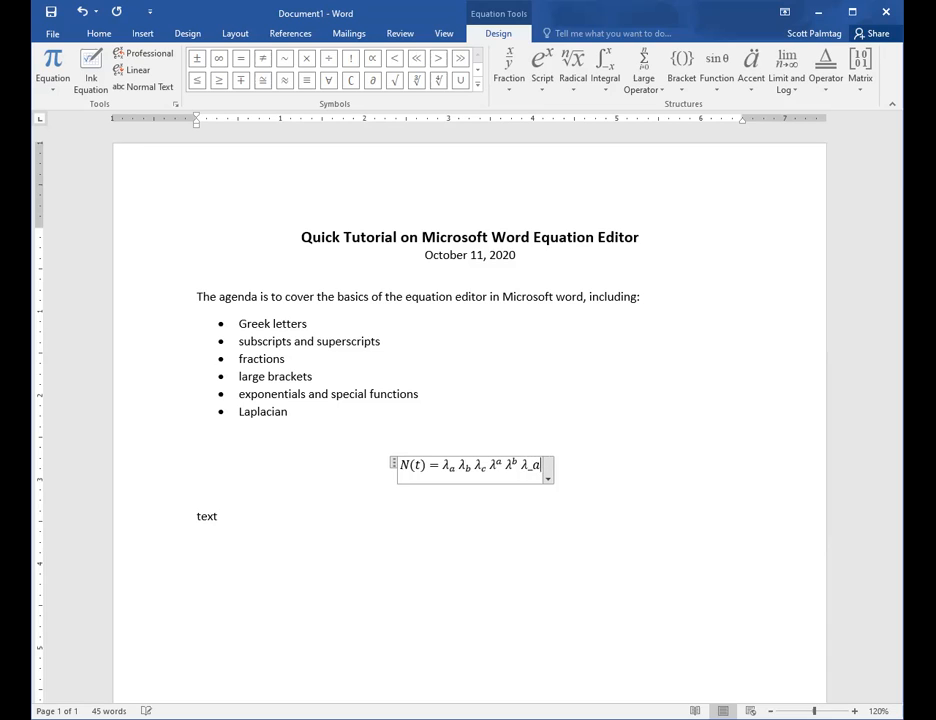
type("^b")
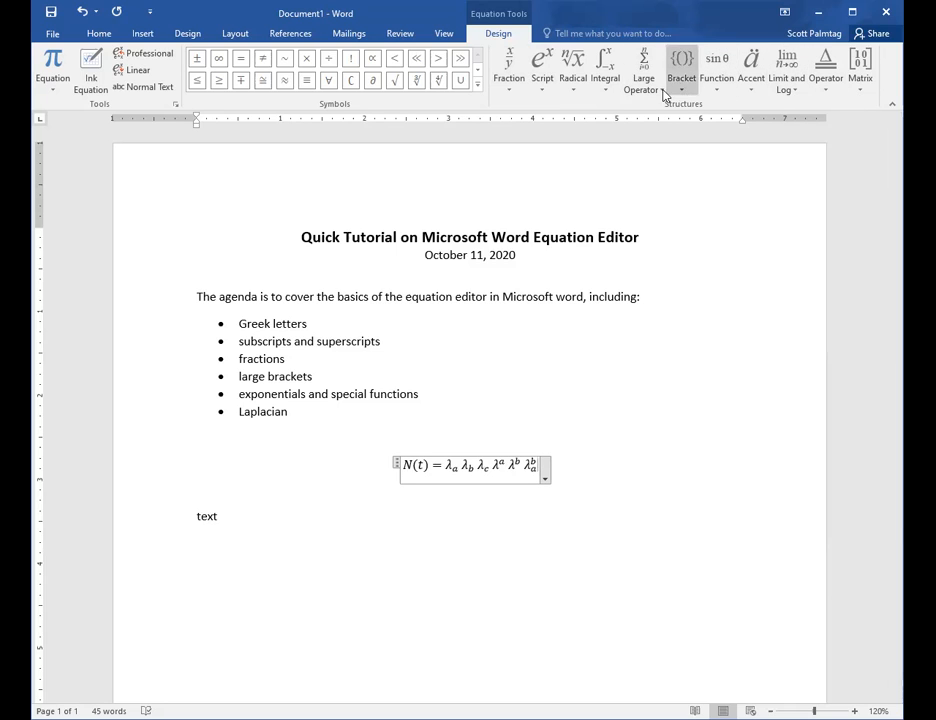
- Append a subscript-superscript structure with base Cl and d as both scripts to the N(t) equation, and leave the equation
left_click(544, 91)
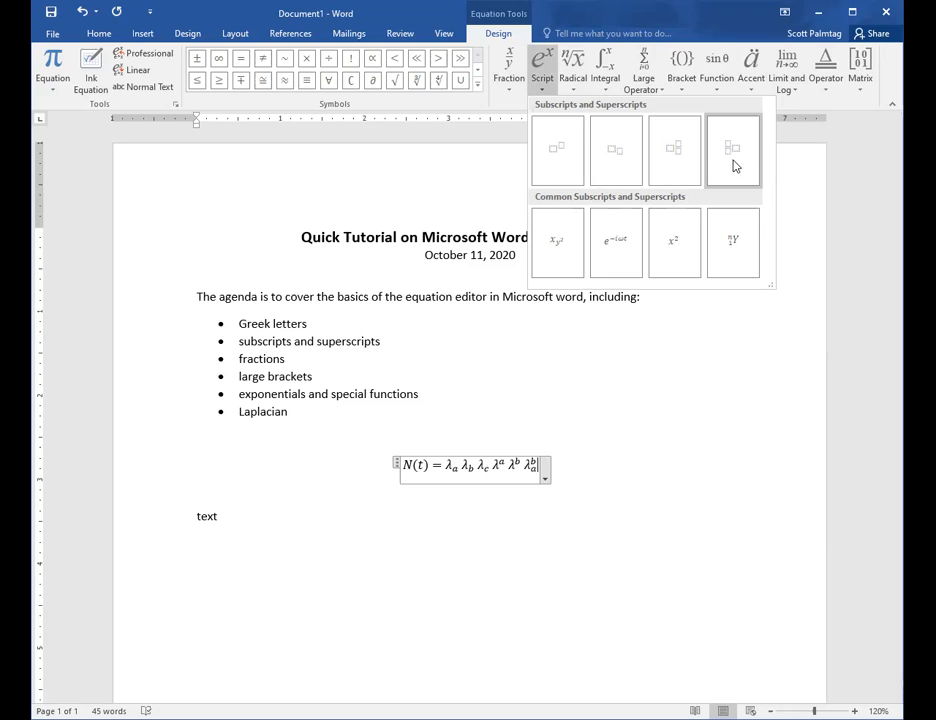
left_click(679, 165)
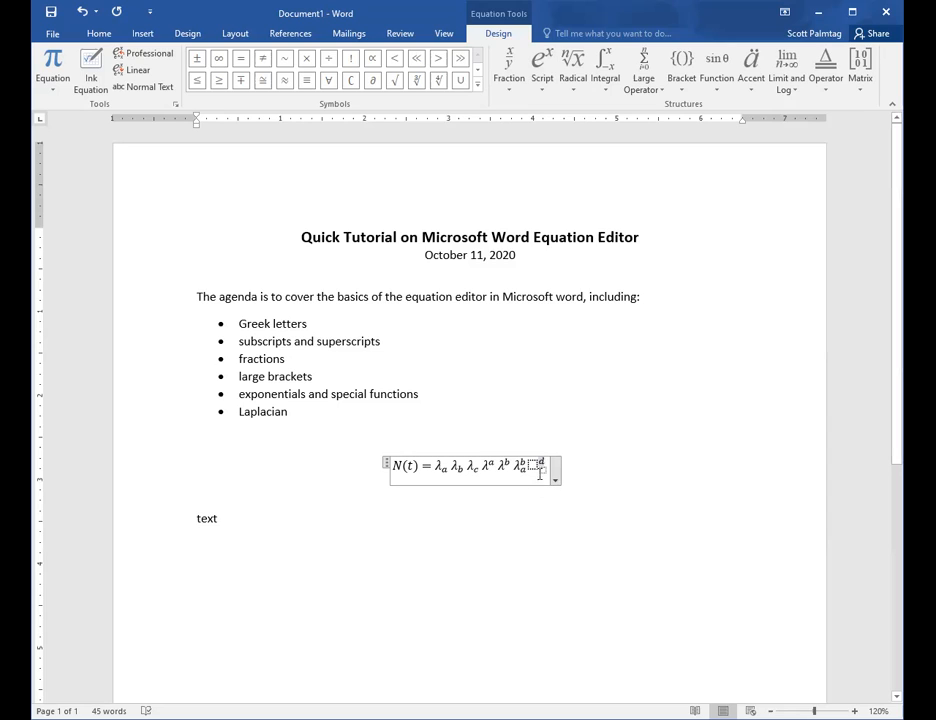
left_click(544, 471)
type("d")
left_click(535, 467)
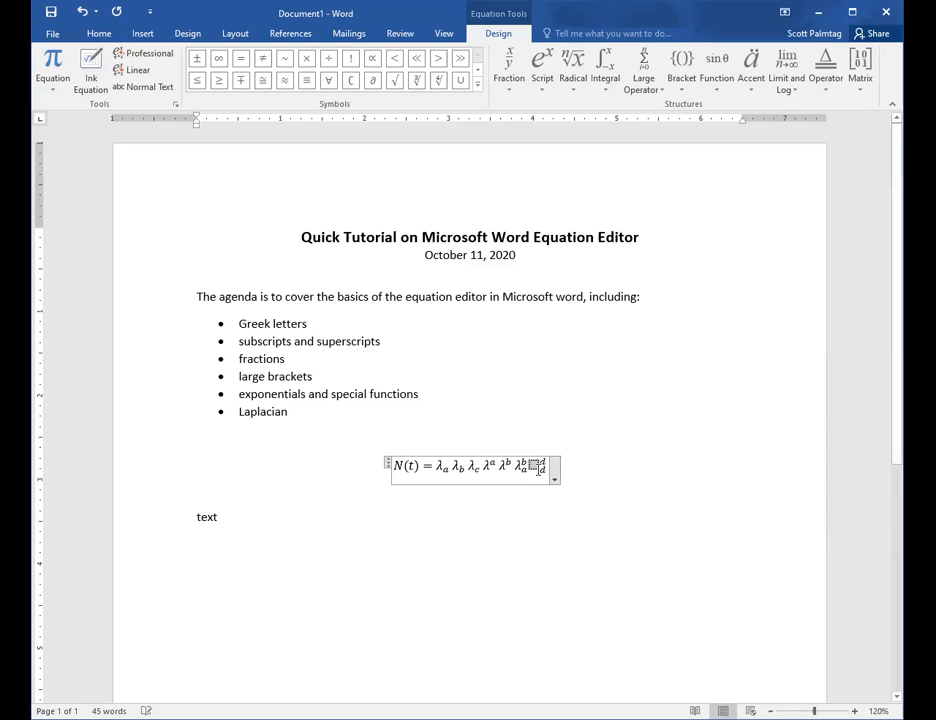
type("Cl")
left_click(245, 519)
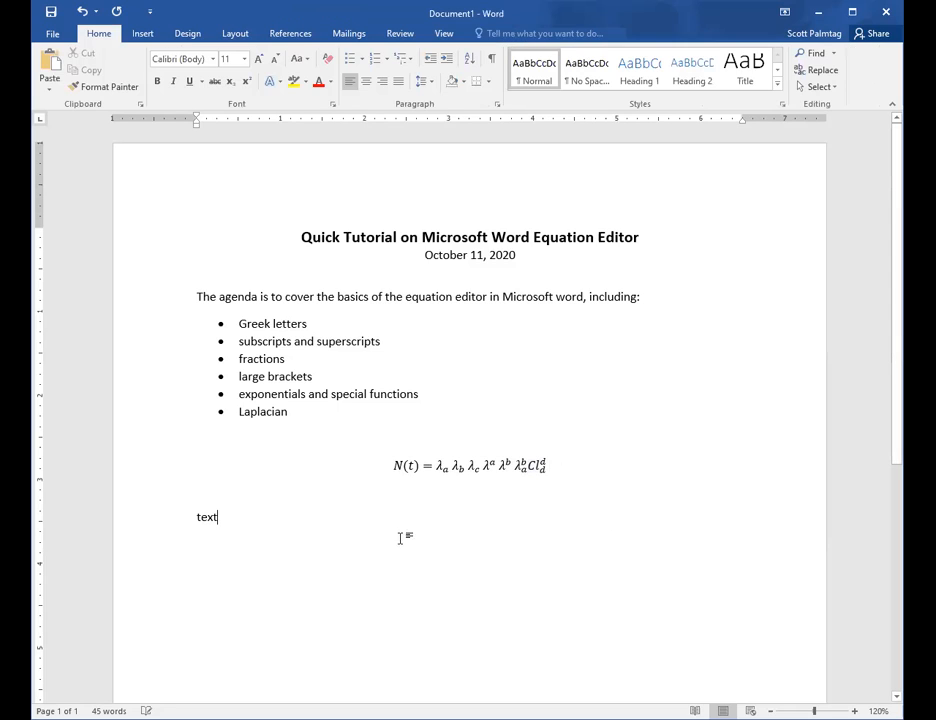
- Delete everything after the lambda with subscript c in the N(t) equation and leave the equation
left_click(520, 462)
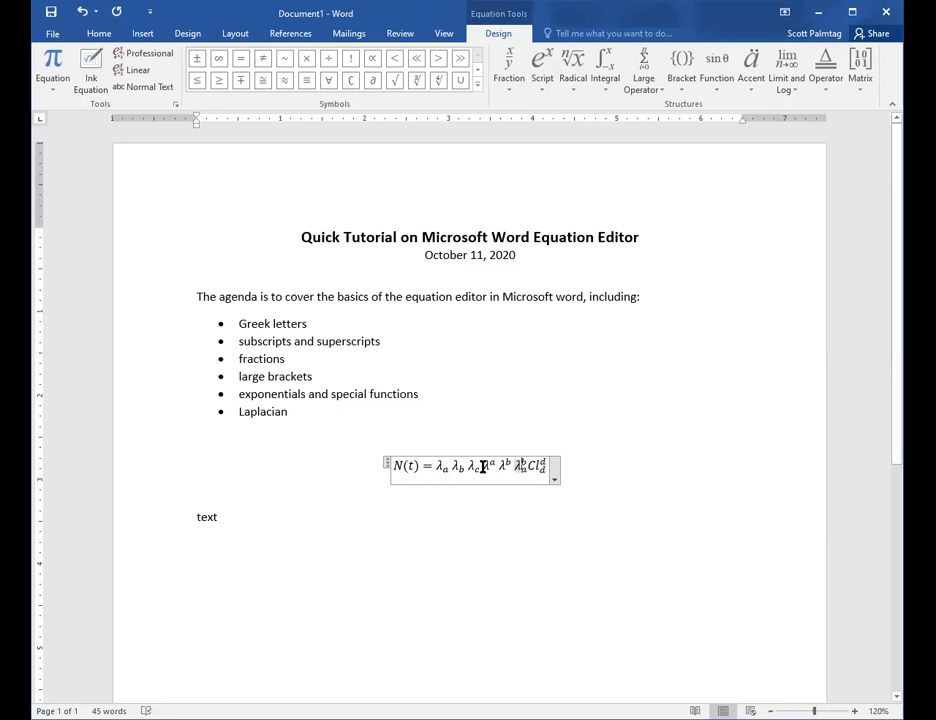
left_click_drag(484, 466, 548, 465)
key("Delete")
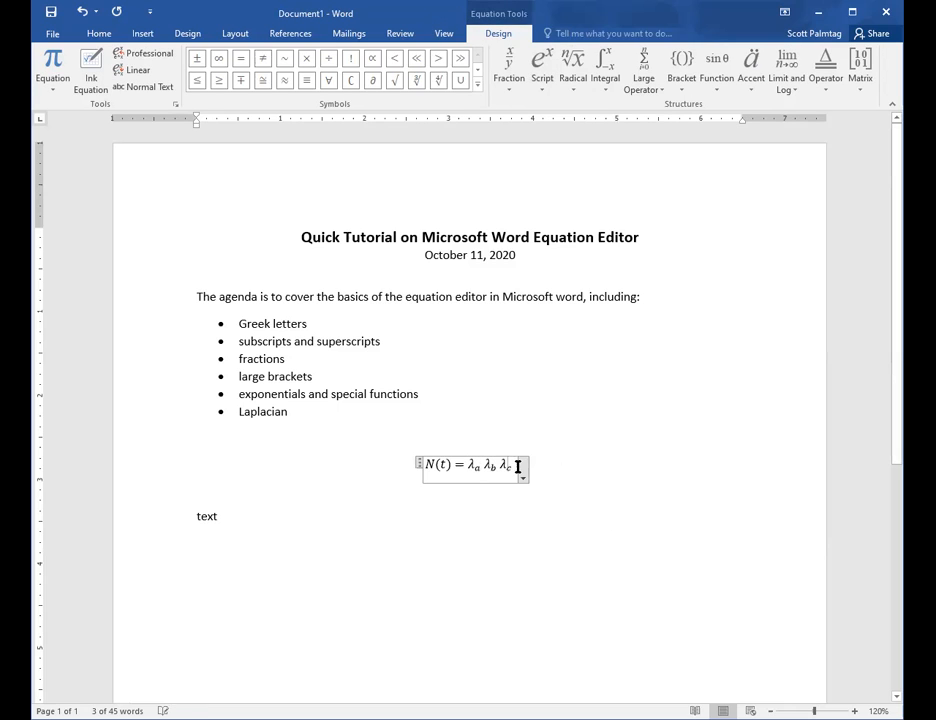
left_click(413, 509)
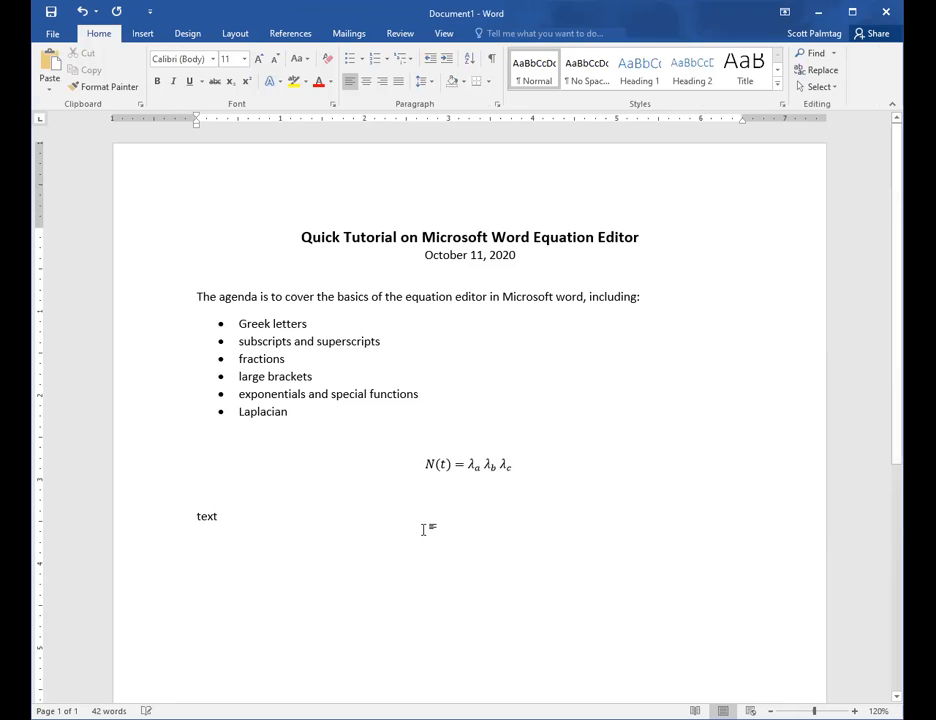
- Insert a new equation on its own line above "text", reading F(x) = a over b as a stacked fraction
key("Up")
key("Return")
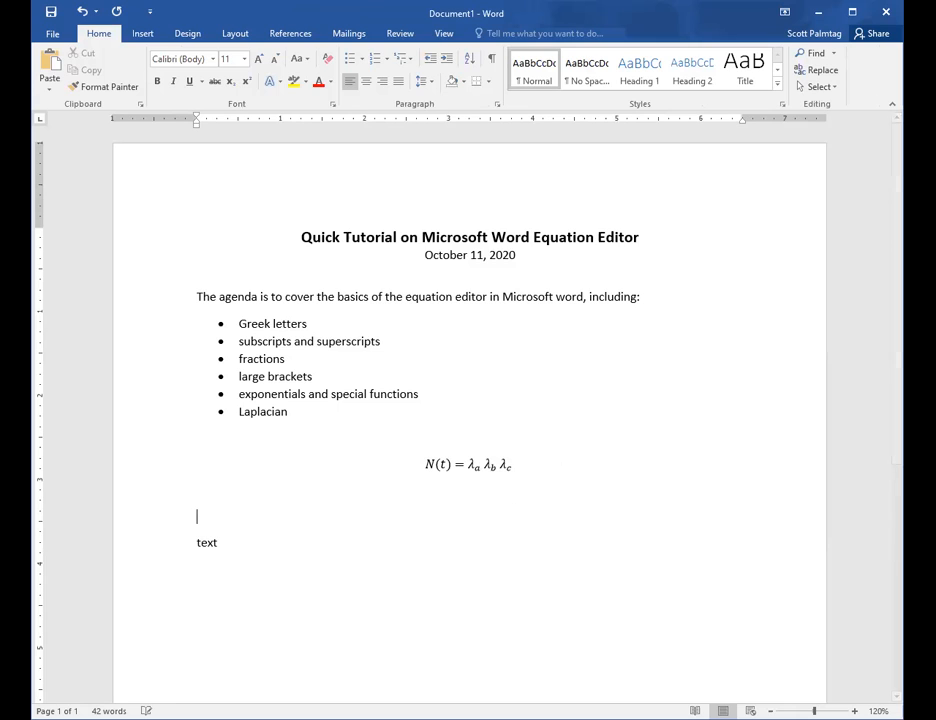
left_click(142, 33)
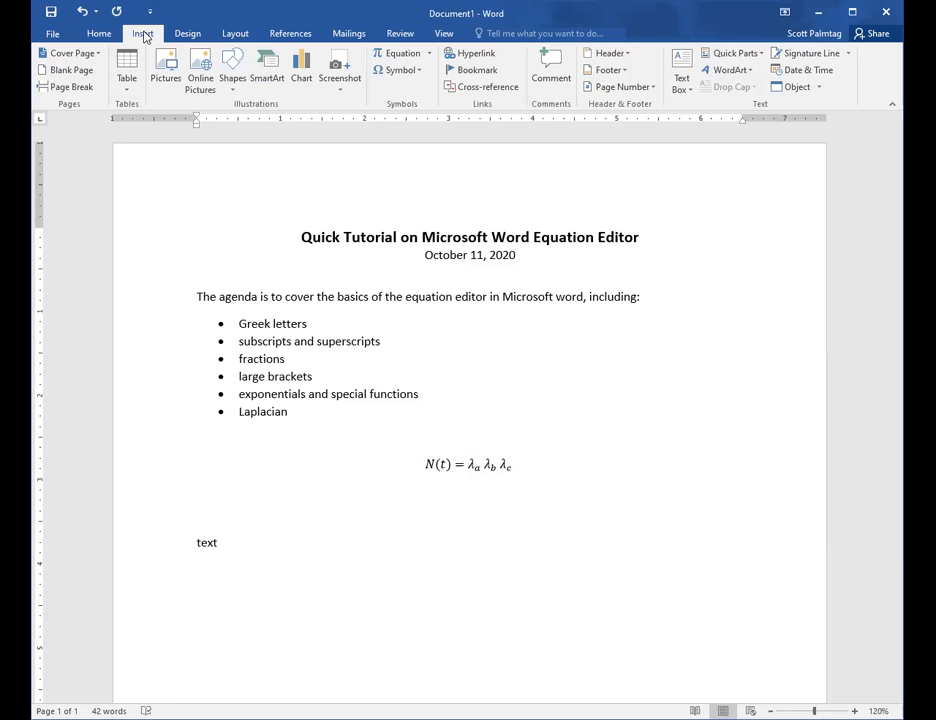
left_click(386, 54)
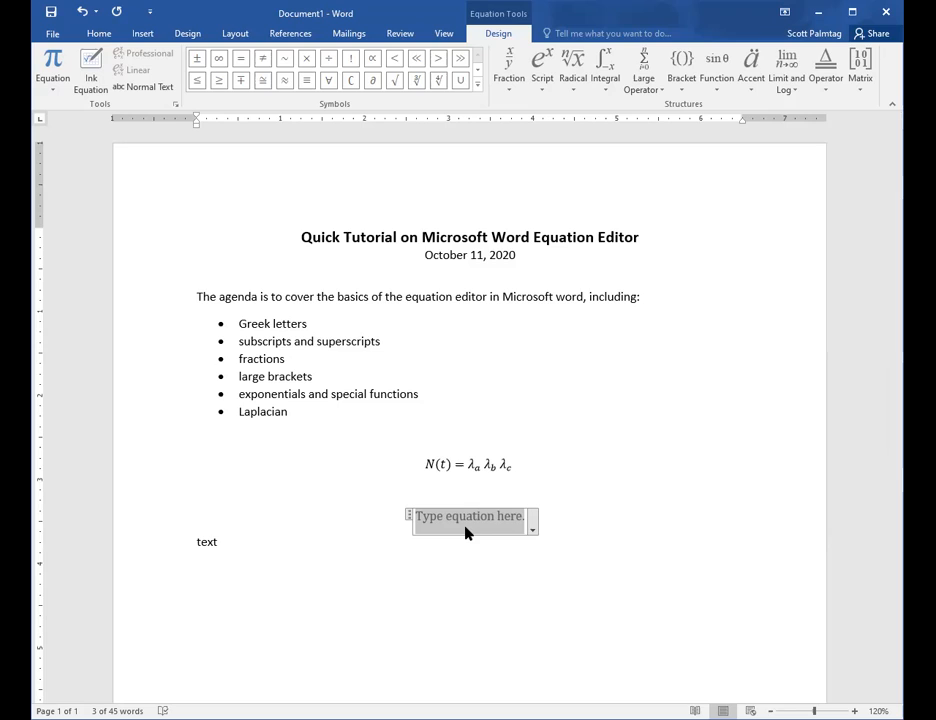
type("F(x) = ")
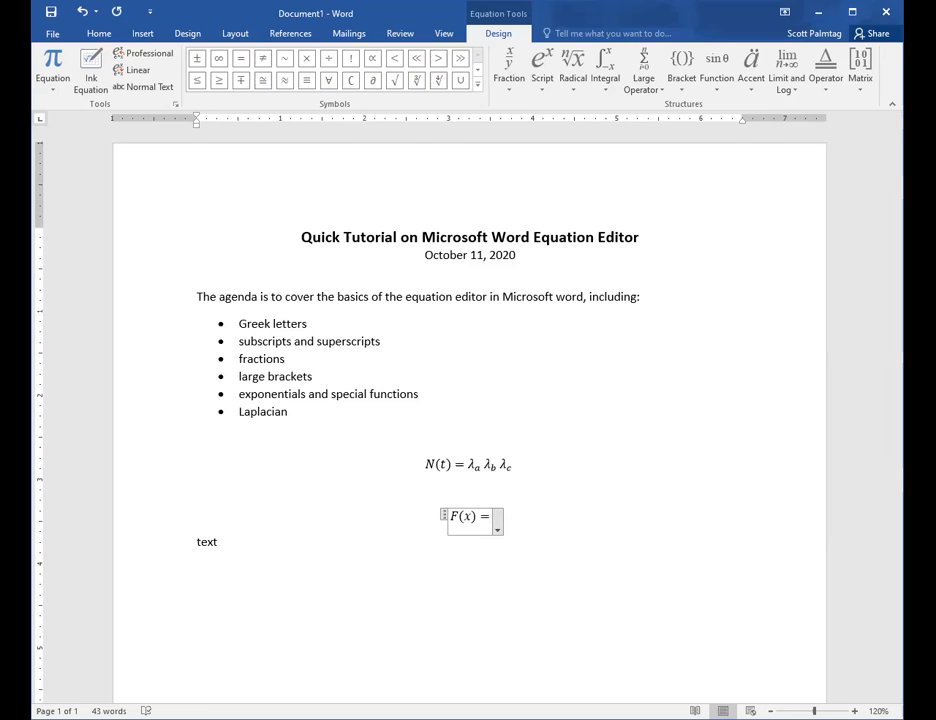
type("a/b")
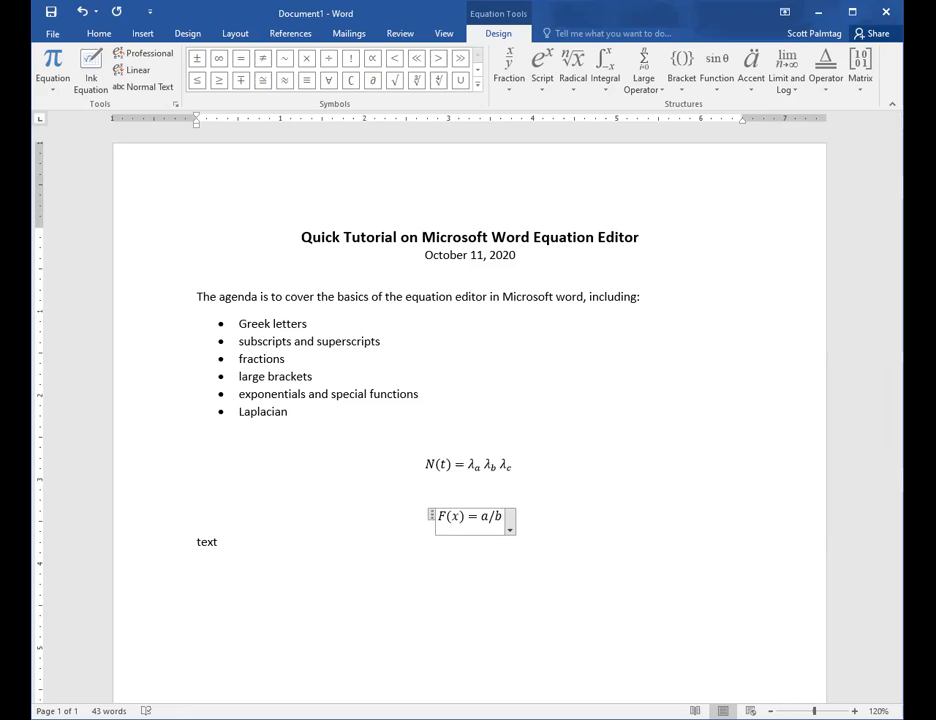
key("space")
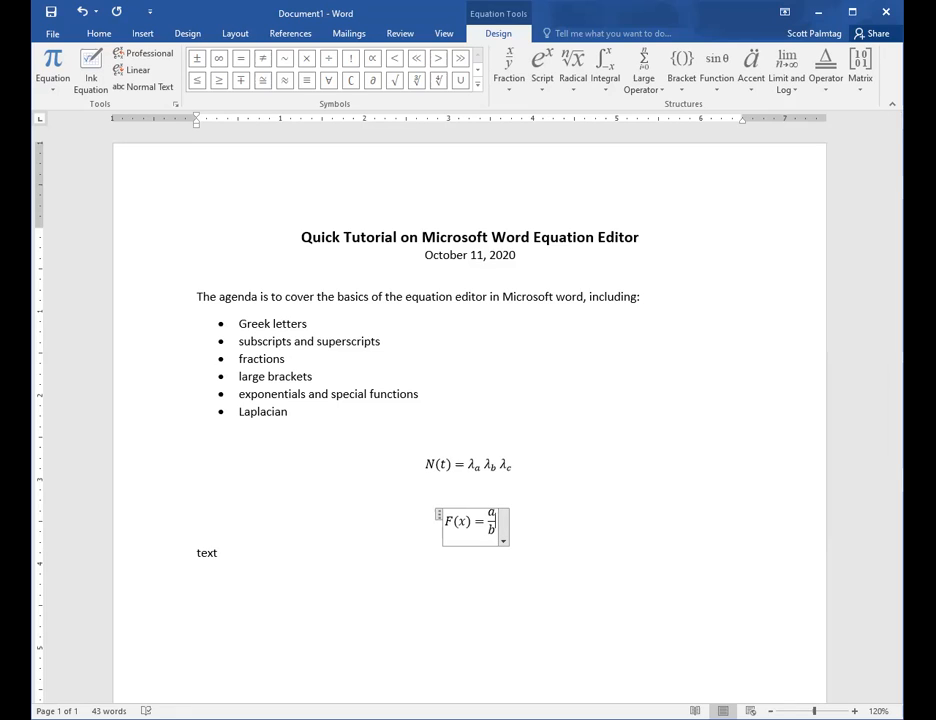
- Replace the numerator of the fraction in the F(x) equation with a lambda with subscript a
left_click(493, 514)
type("\\l")
key("BackSpace")
key("BackSpace")
type("\\lam")
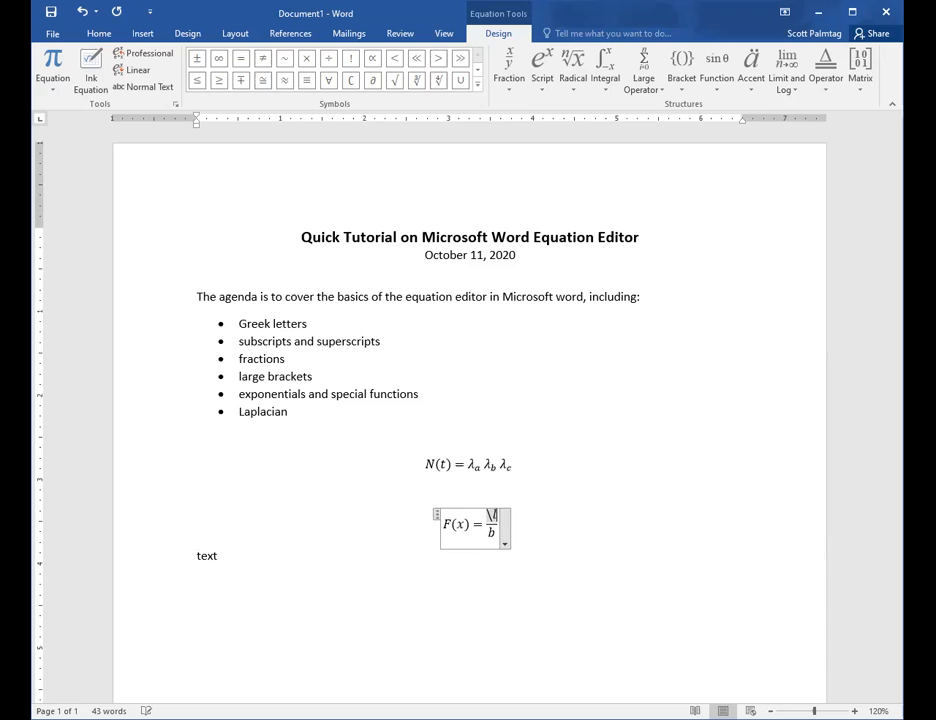
type("bda")
type("_a")
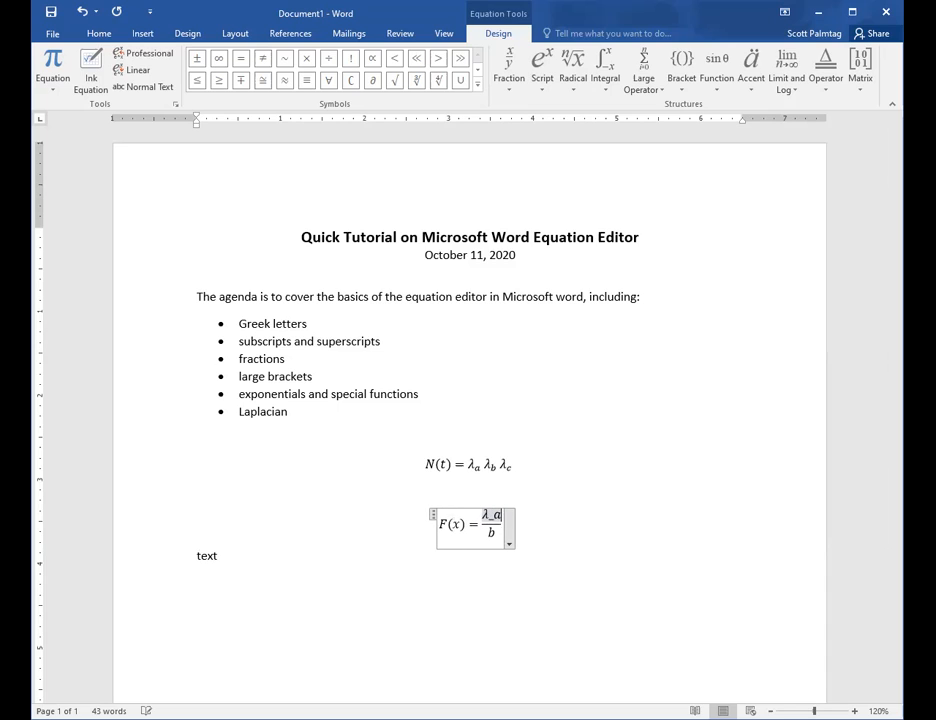
- Replace the denominator of the fraction with lambda subscript a plus lambda subscript b
double_click(492, 533)
key("BackSpace")
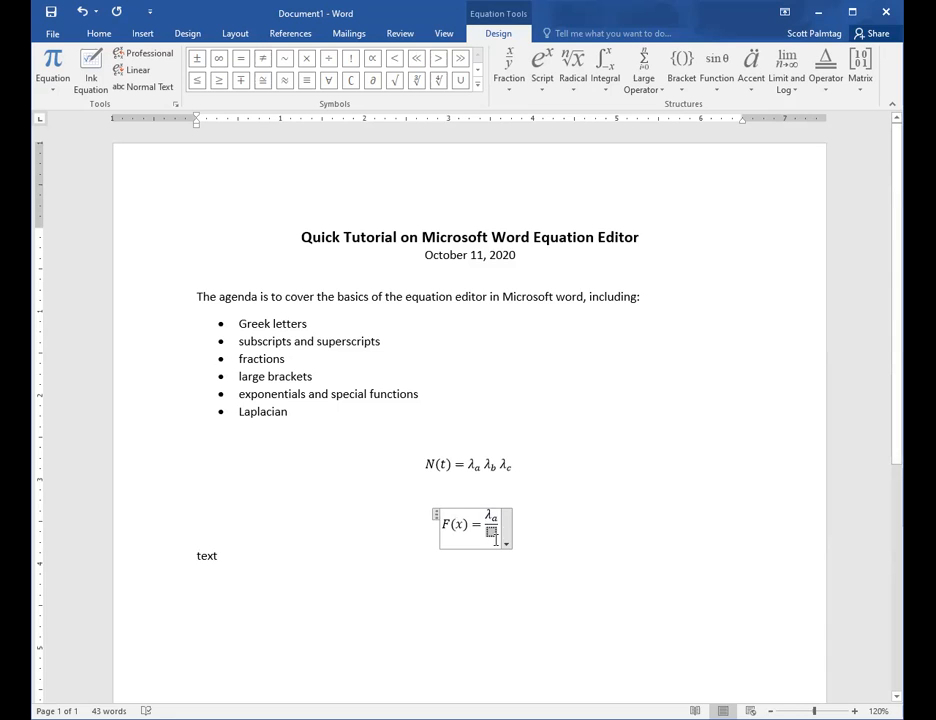
type("\\lambda")
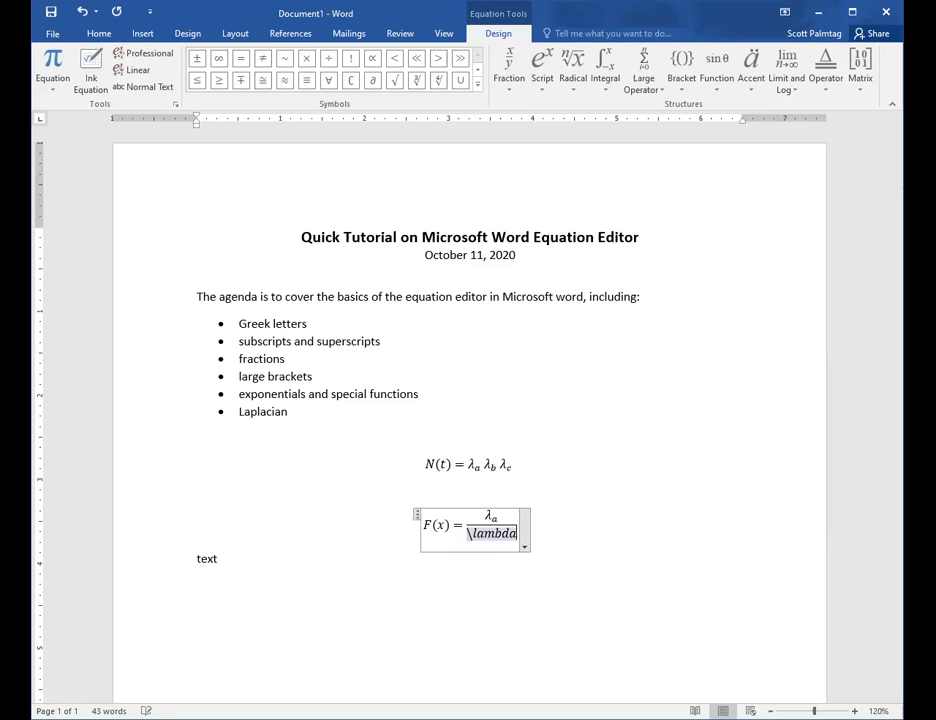
type("_a")
key("Right")
type("+\\lambda_b")
key("Right")
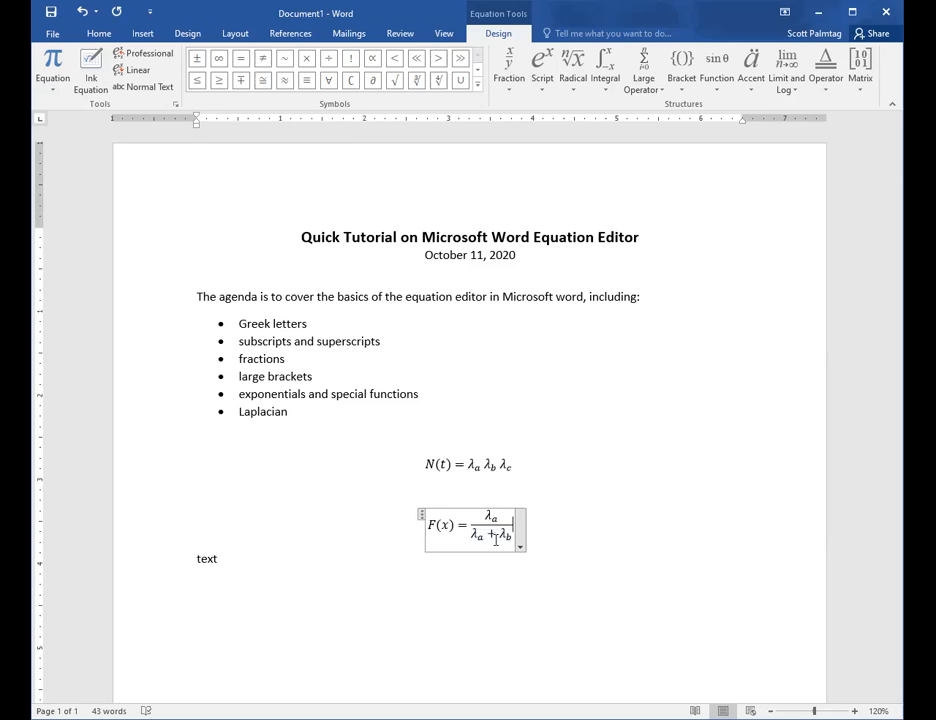
- Append a plus sign and the ready-made partial derivative fraction ∂y/∂x to the F(x) equation, and leave the equation
key("Left")
key("Left")
key("Right")
key("Right")
type("+")
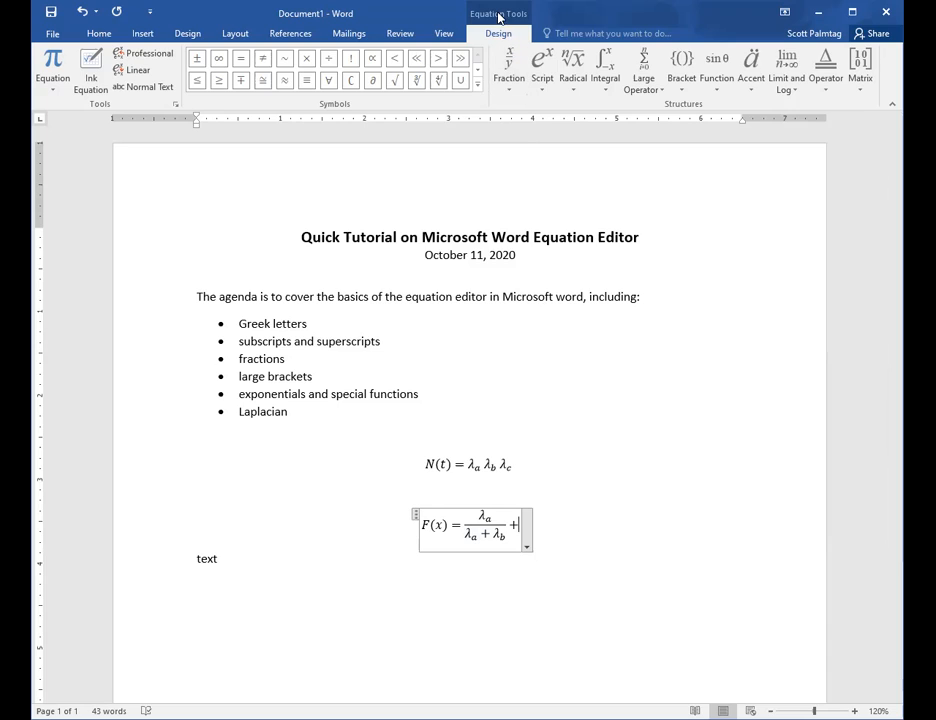
left_click(509, 90)
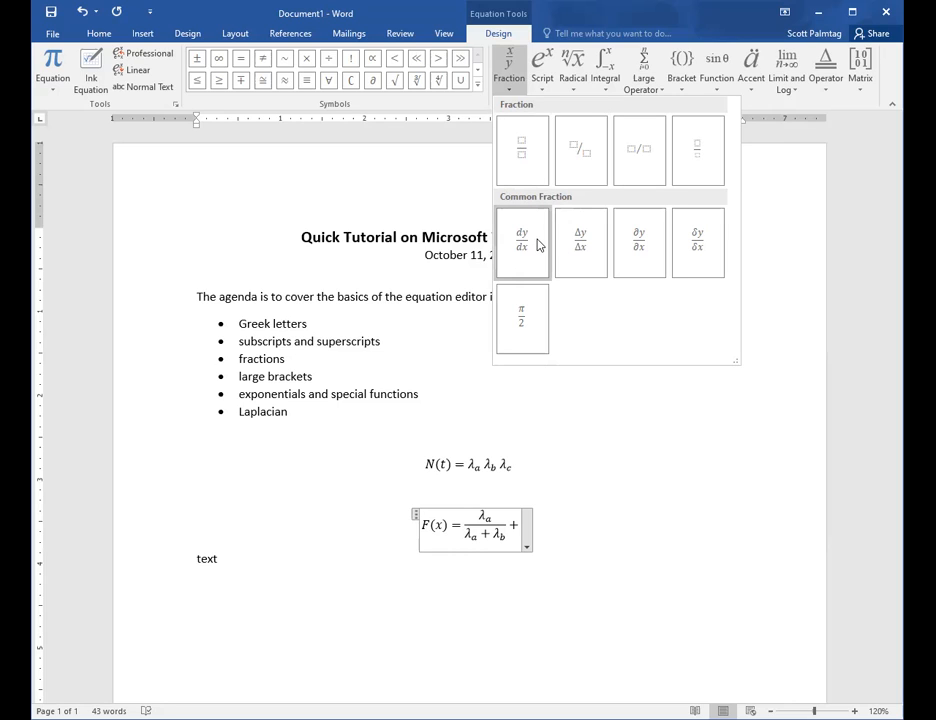
left_click(641, 249)
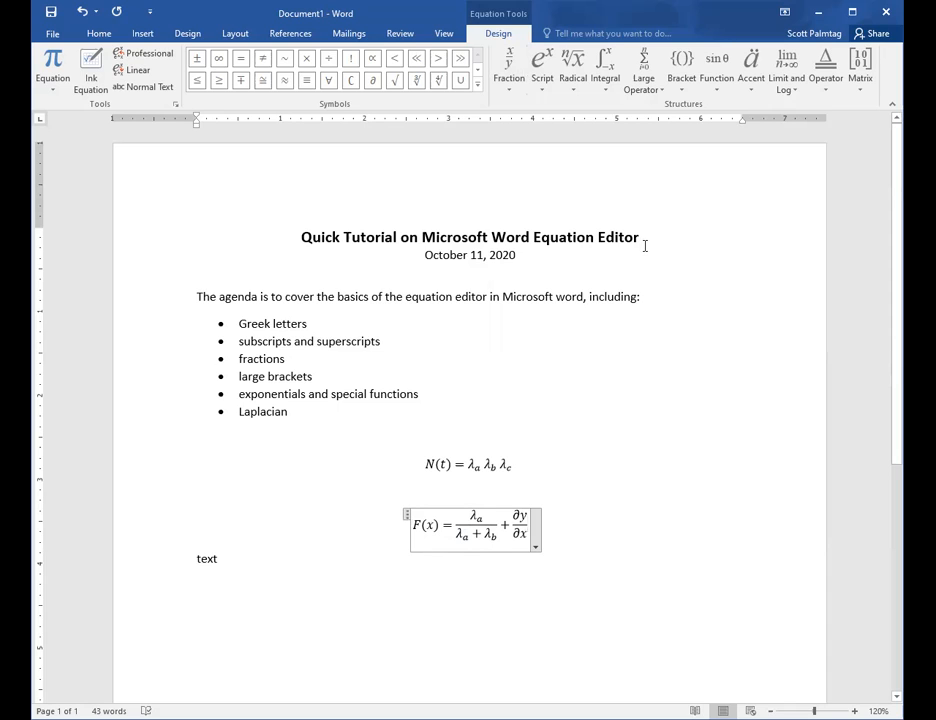
key("Down")
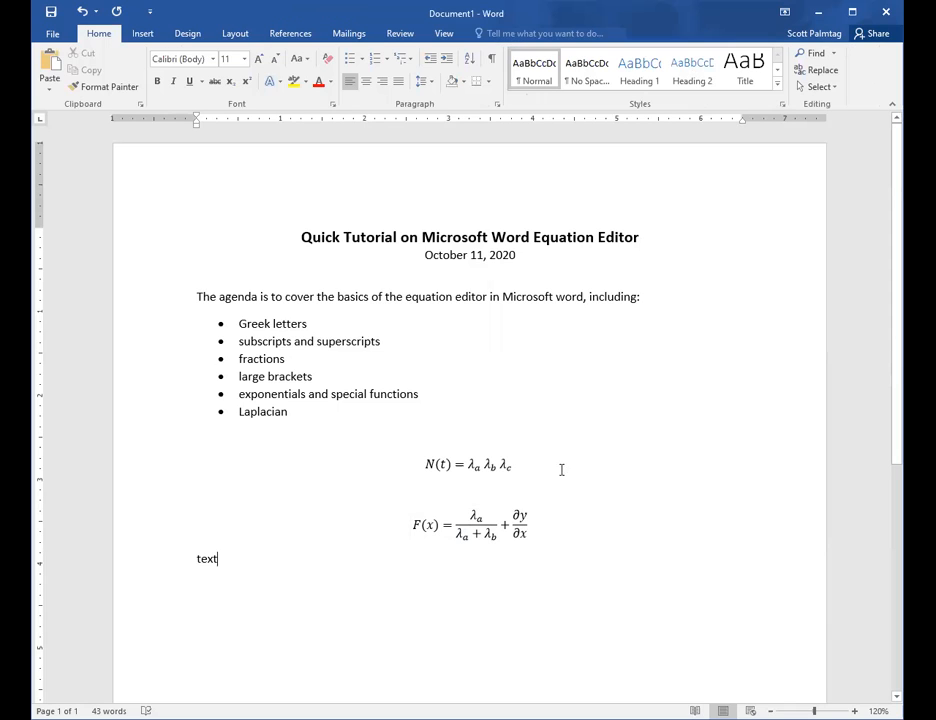
- Change the denominator of the partial derivative to ∂t and leave the equation
left_click(519, 533)
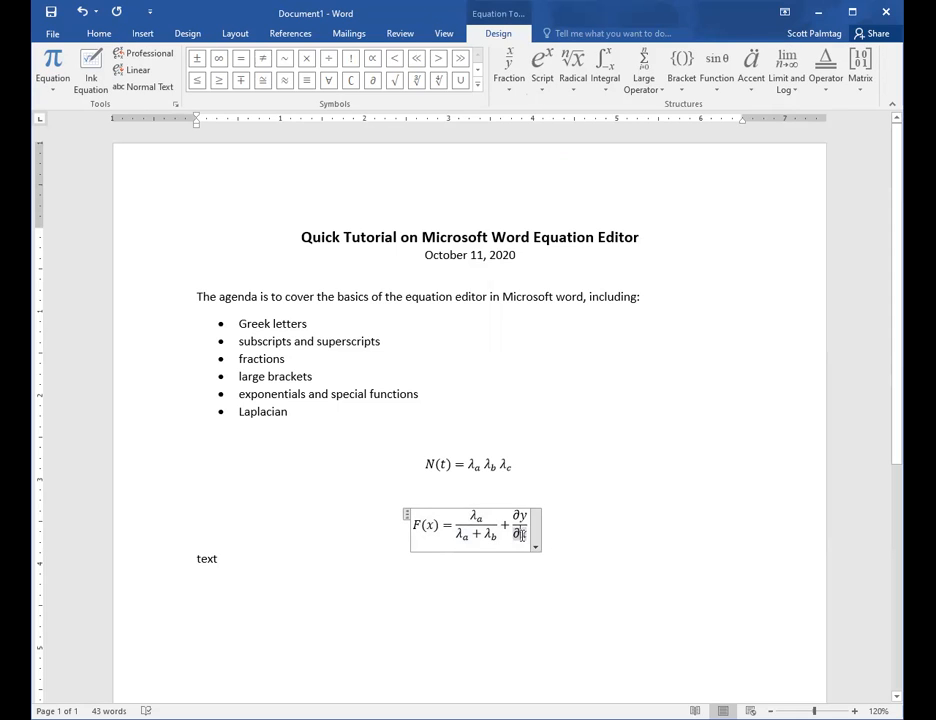
key("BackSpace")
type("t")
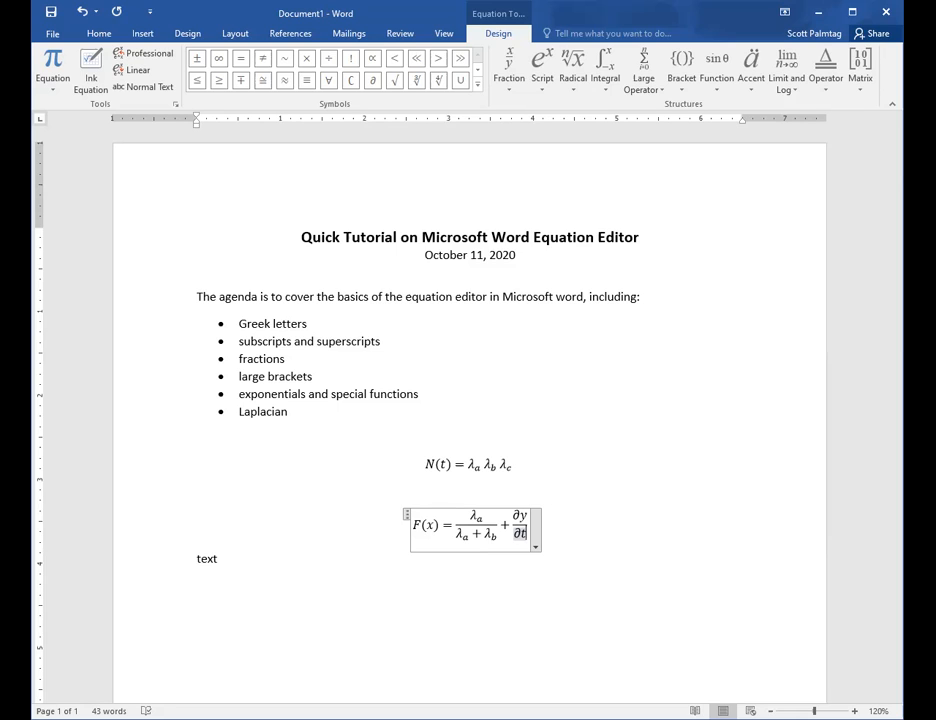
left_click(397, 590)
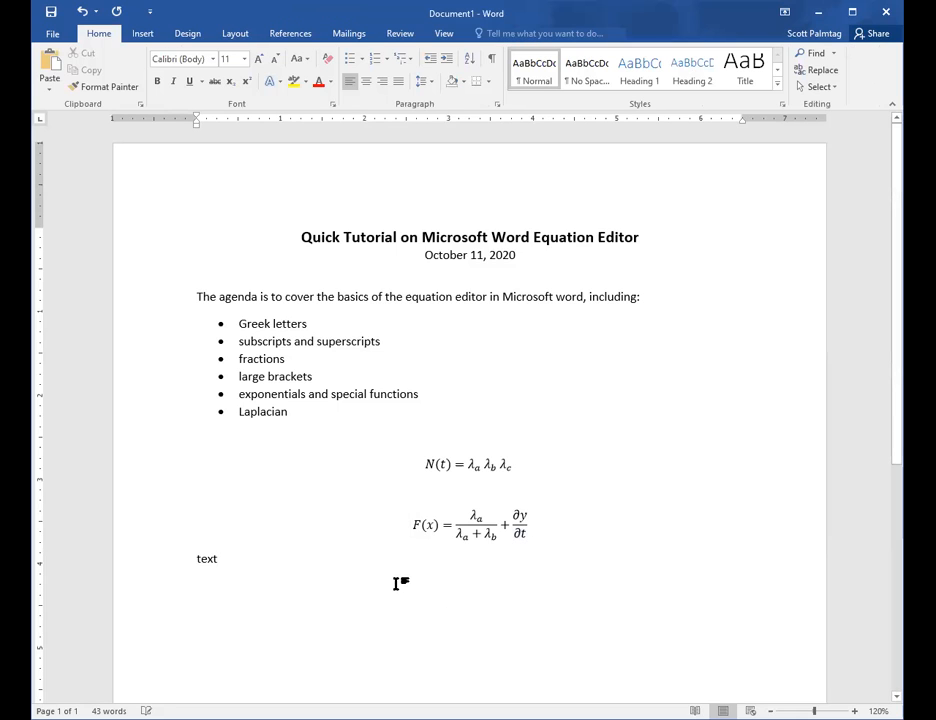
- Replace the line "text" below the equations with "Special functions" and start a new line under it
key("BackSpace")
key("BackSpace")
key("BackSpace")
key("BackSpace")
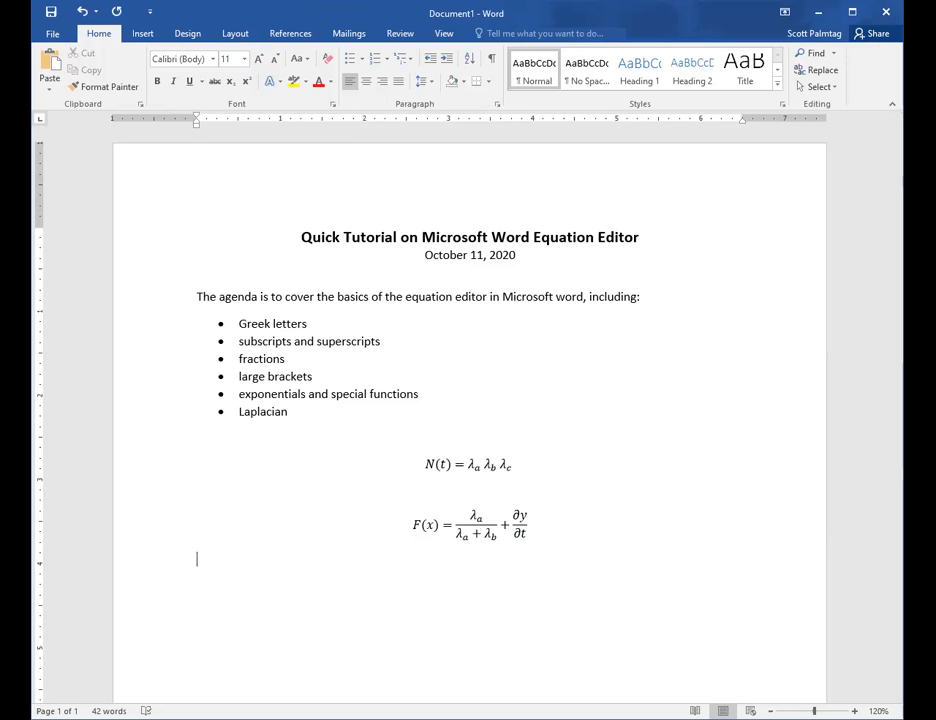
type("Special functions")
key("Return")
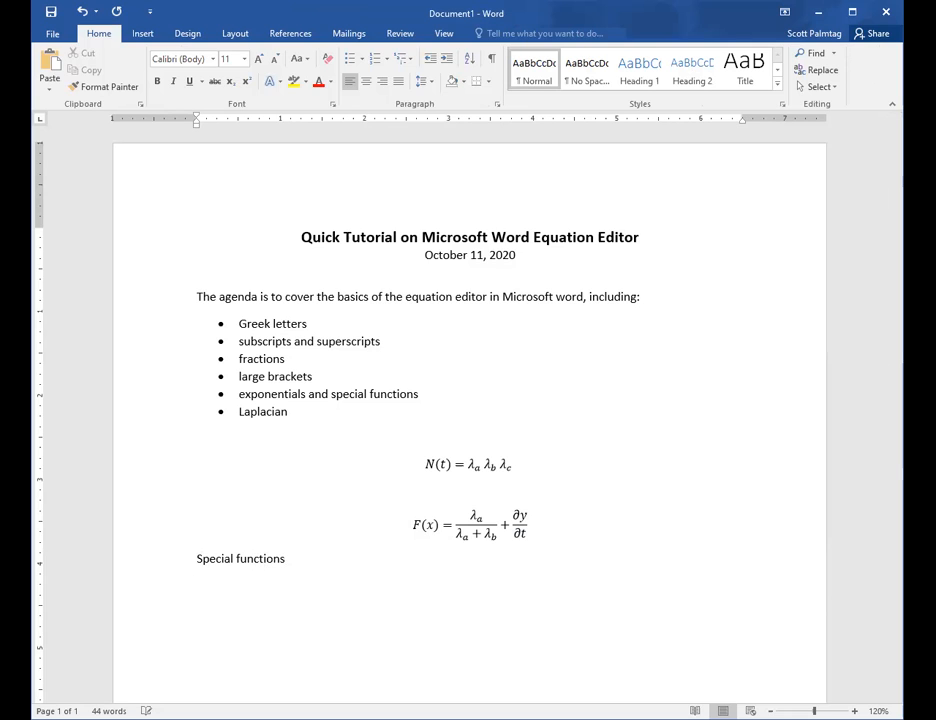
- Insert a new equation under "Special functions" reading N(t) = N with subscript 0
left_click(141, 33)
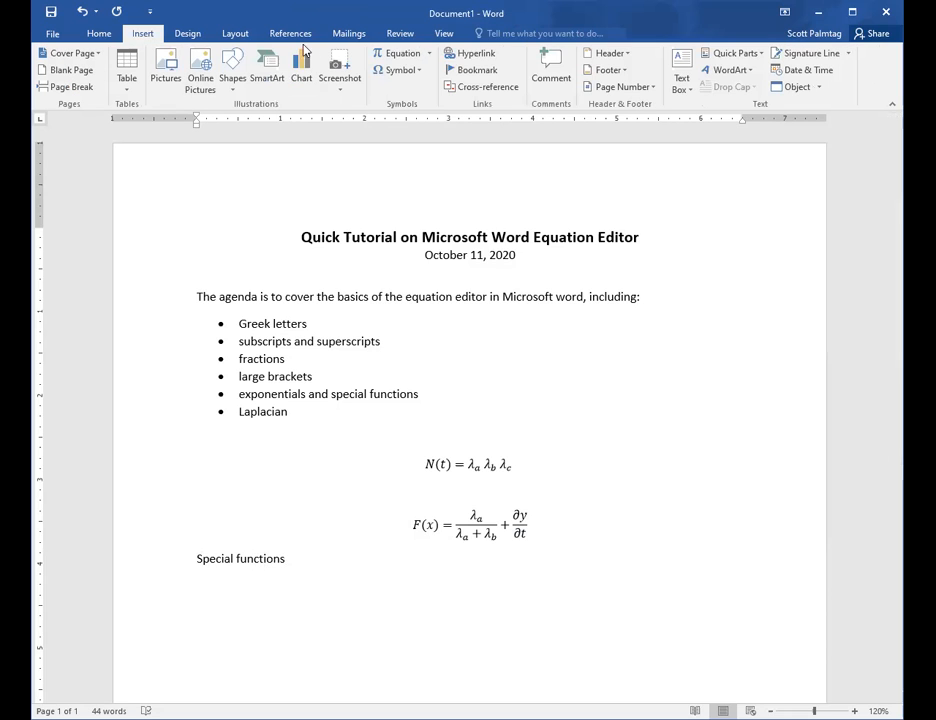
left_click(403, 54)
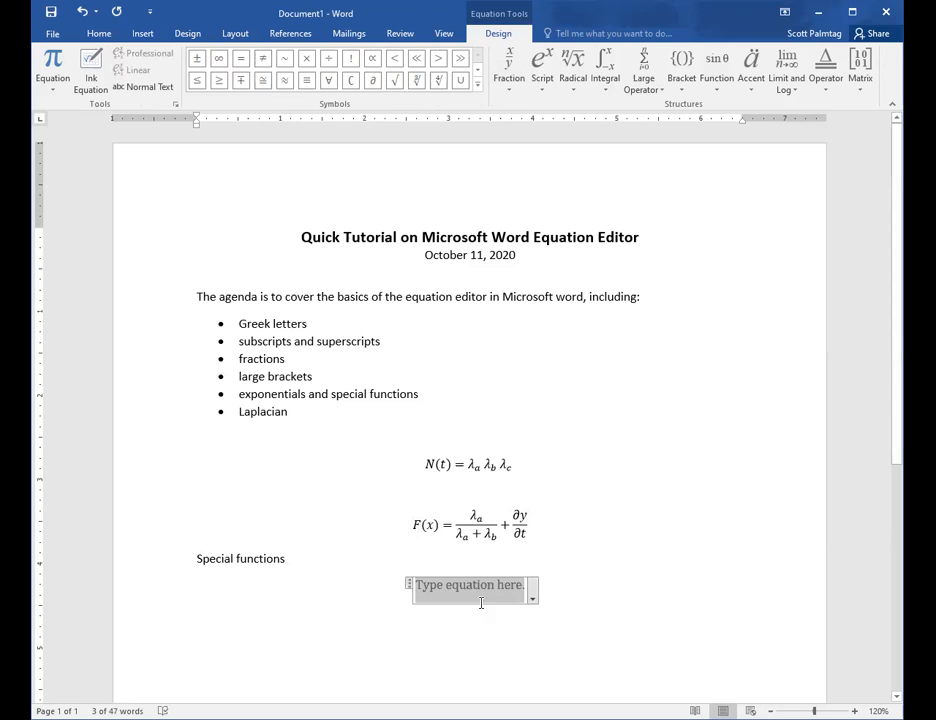
type("N")
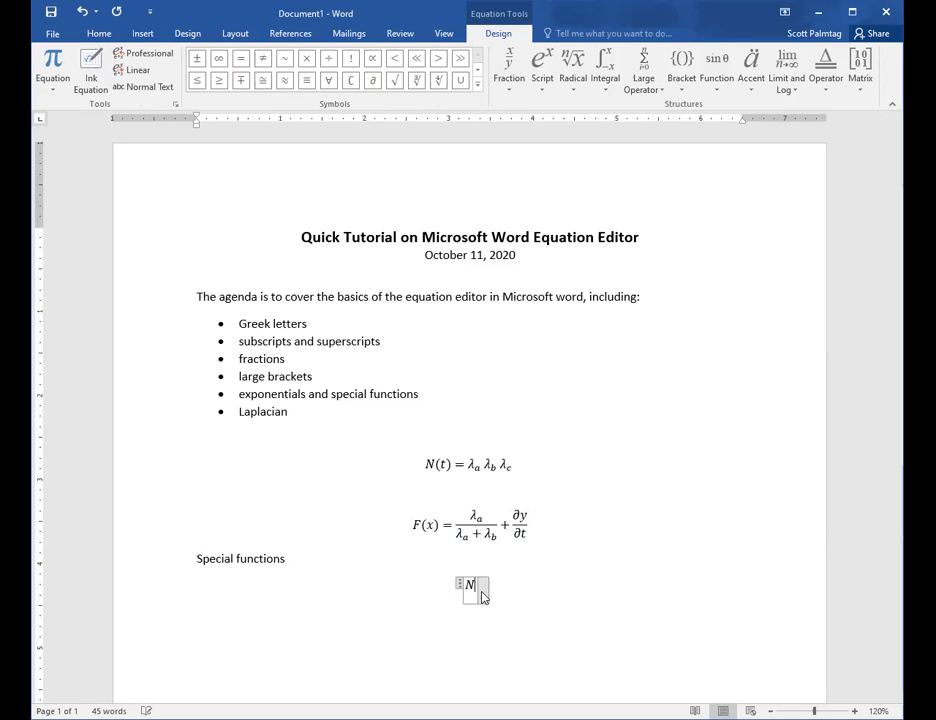
type("(t) = ")
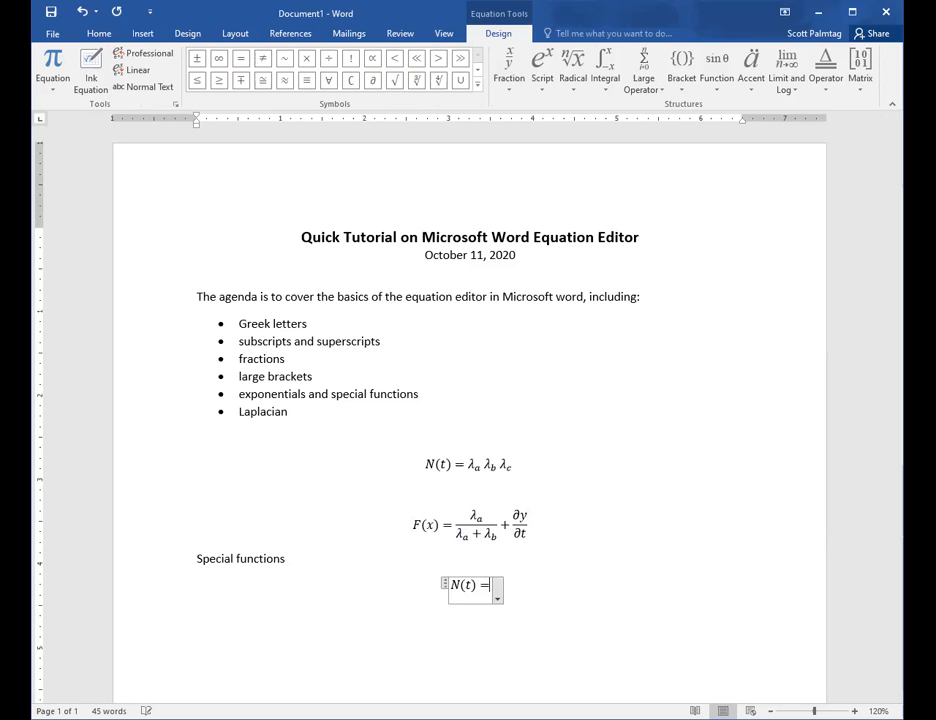
type("N_0")
key("space")
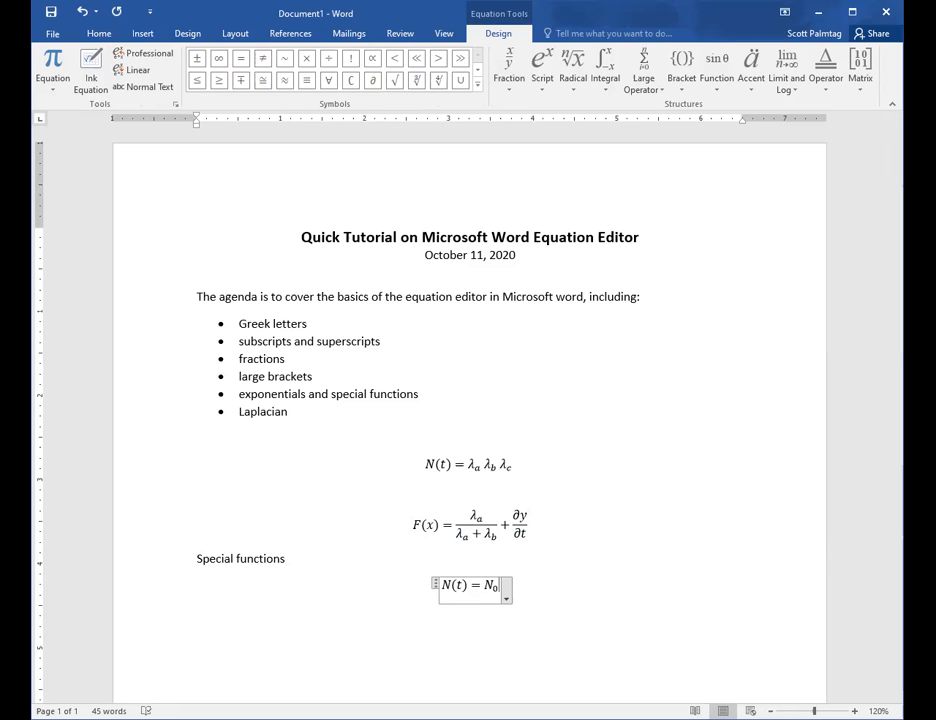
- Append the exp function with the argument −λt to the N(t) equation under "Special functions"
type("exp")
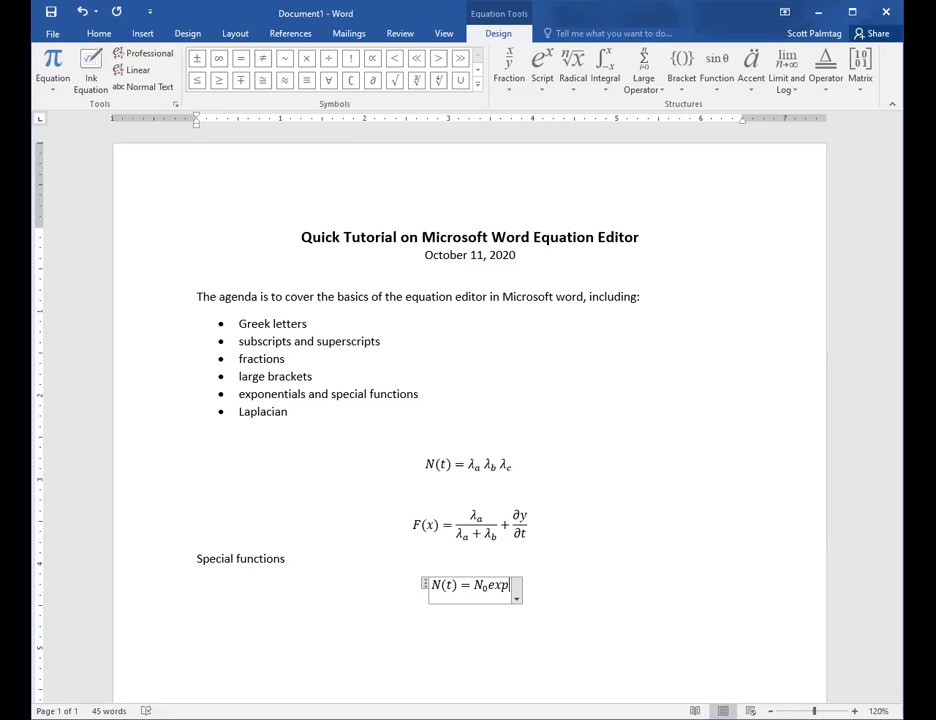
key("space")
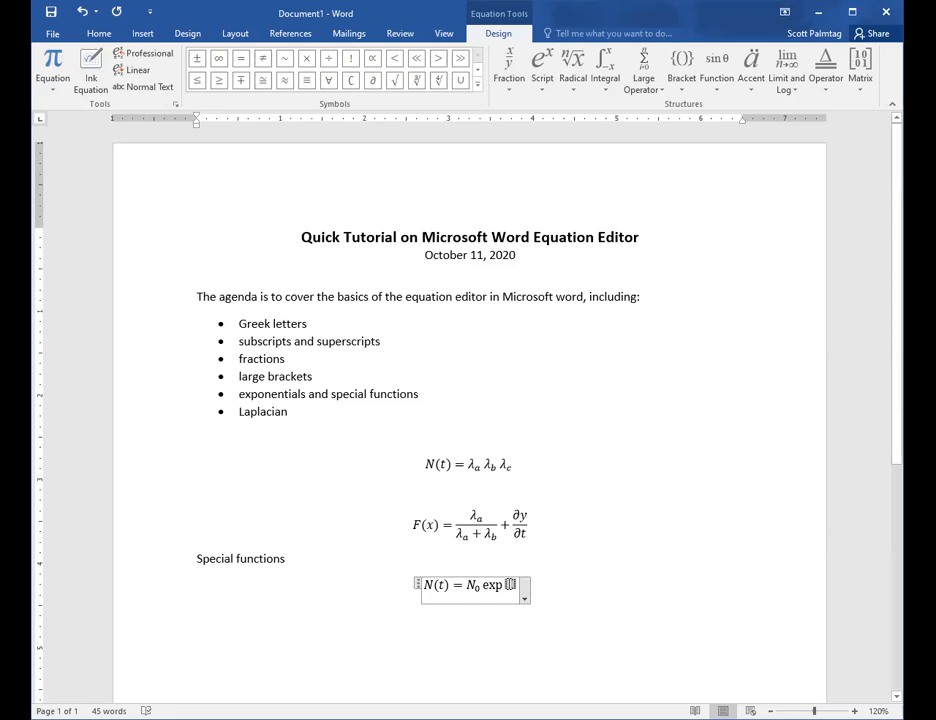
type("-\\lambda")
type("_t")
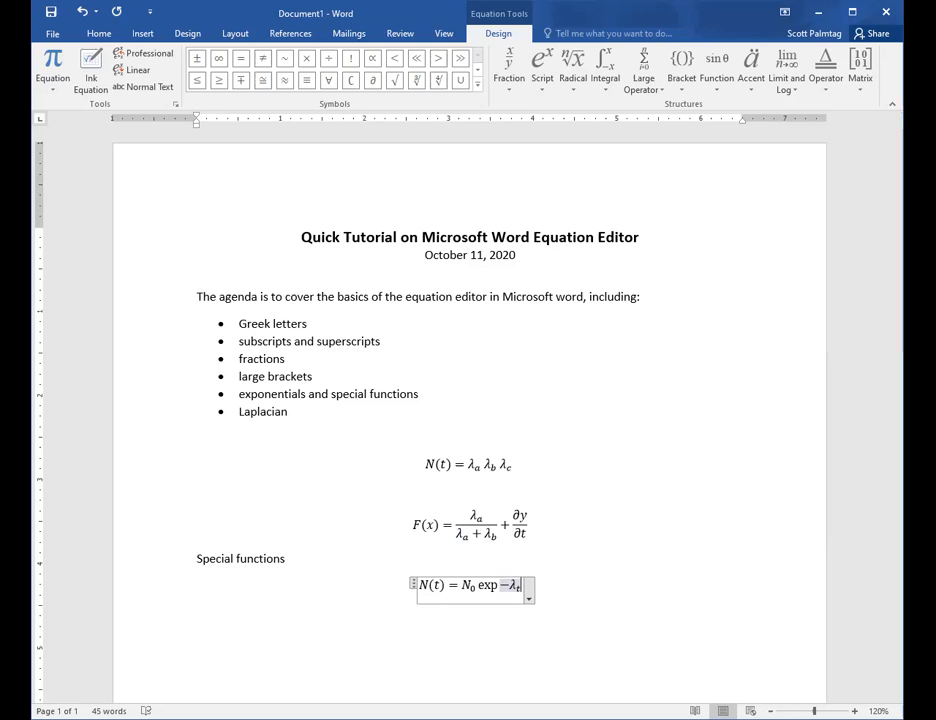
key("shift+Left")
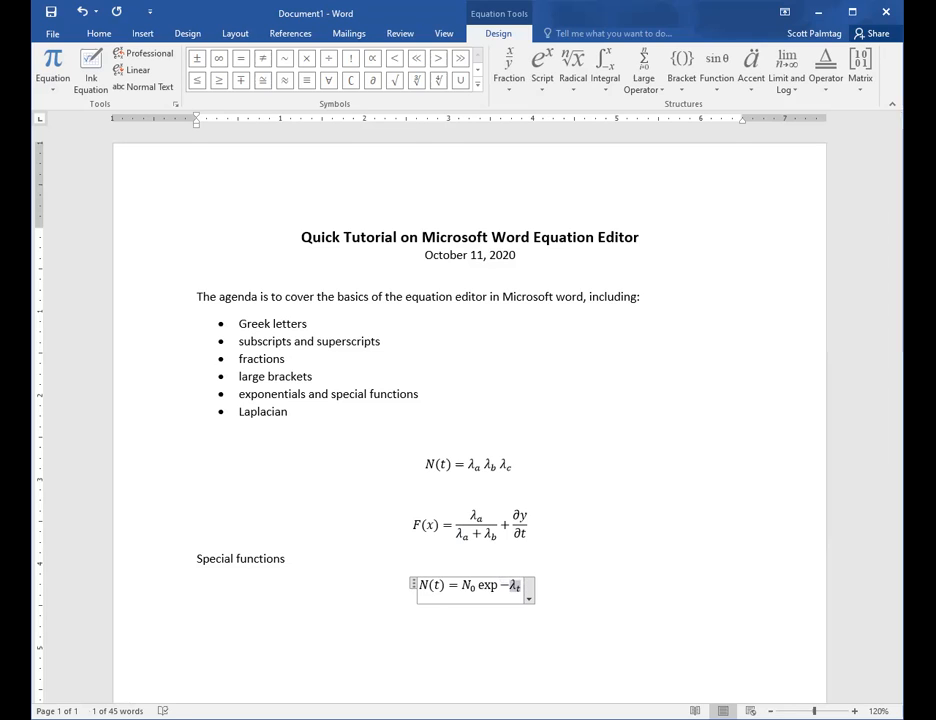
key("BackSpace")
type("\\lambda ")
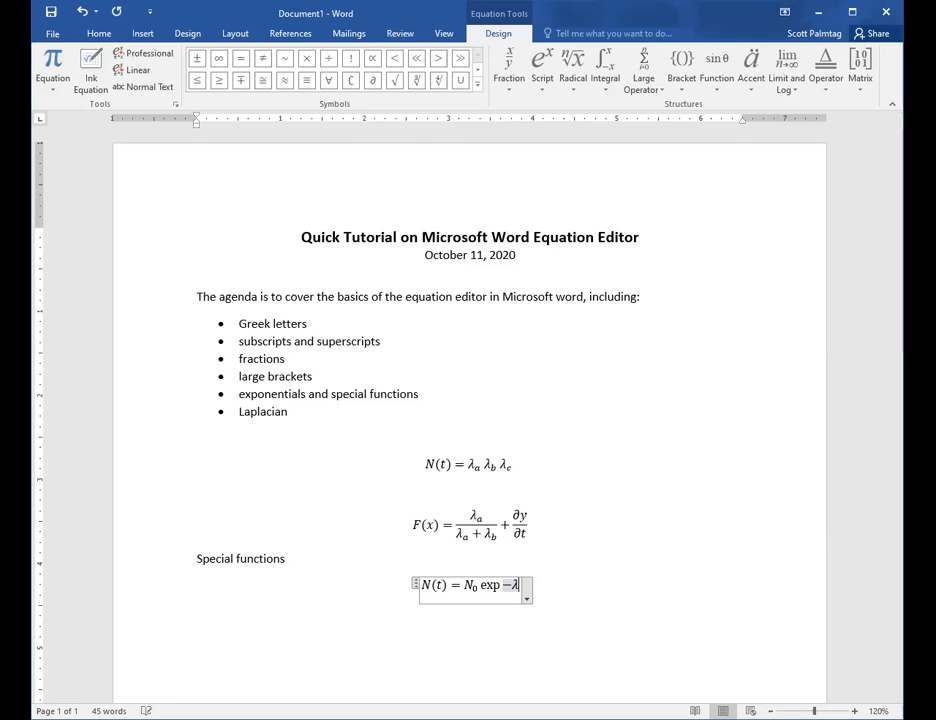
type("t")
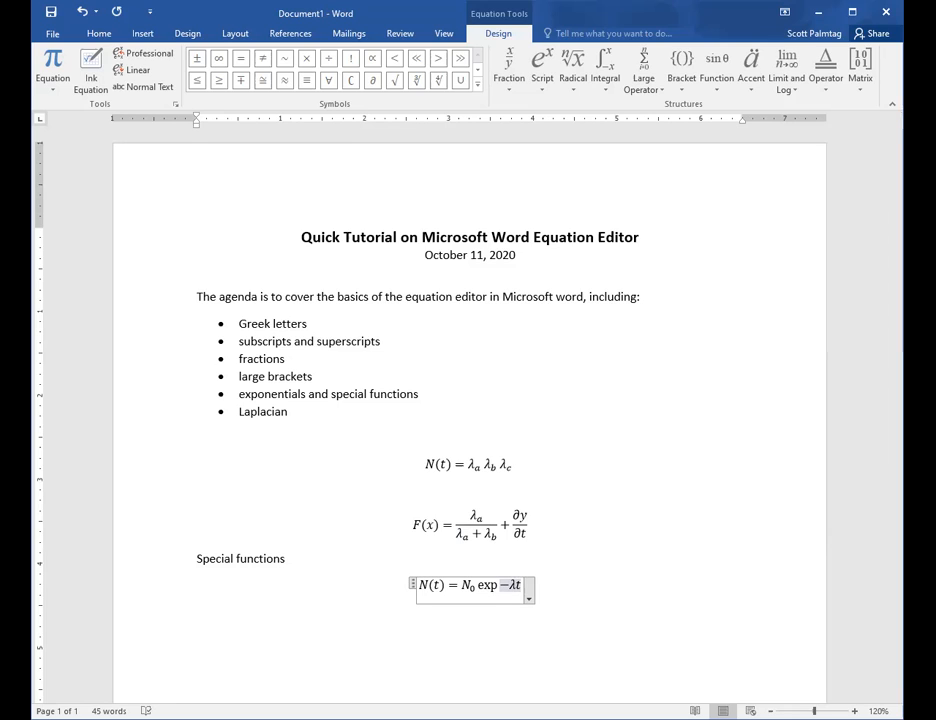
- Enclose the exp argument −λt in parentheses and leave the equation
type(")")
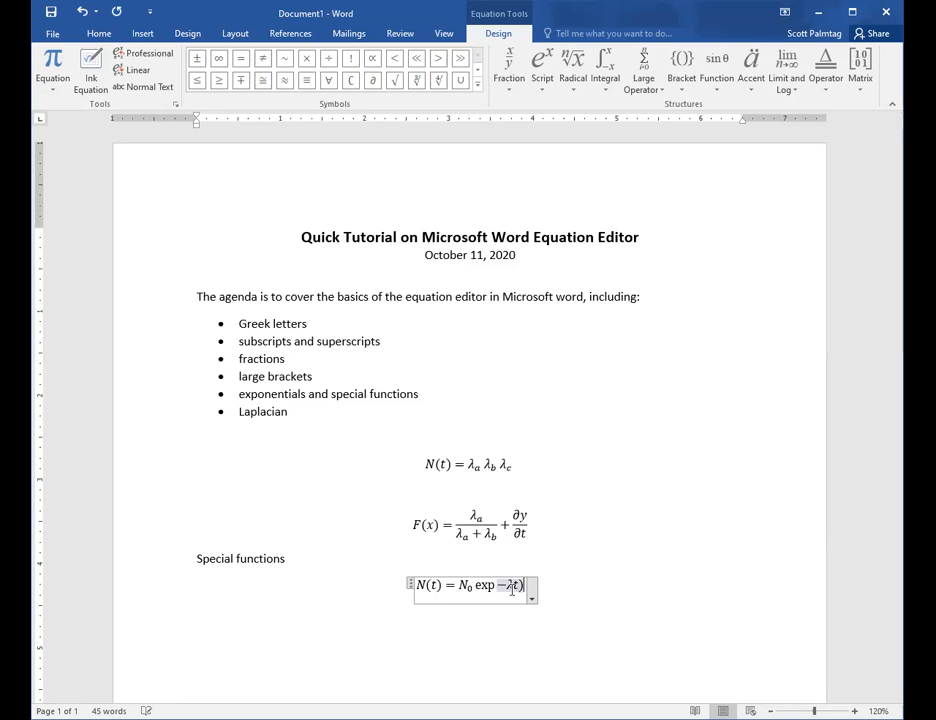
left_click(498, 585)
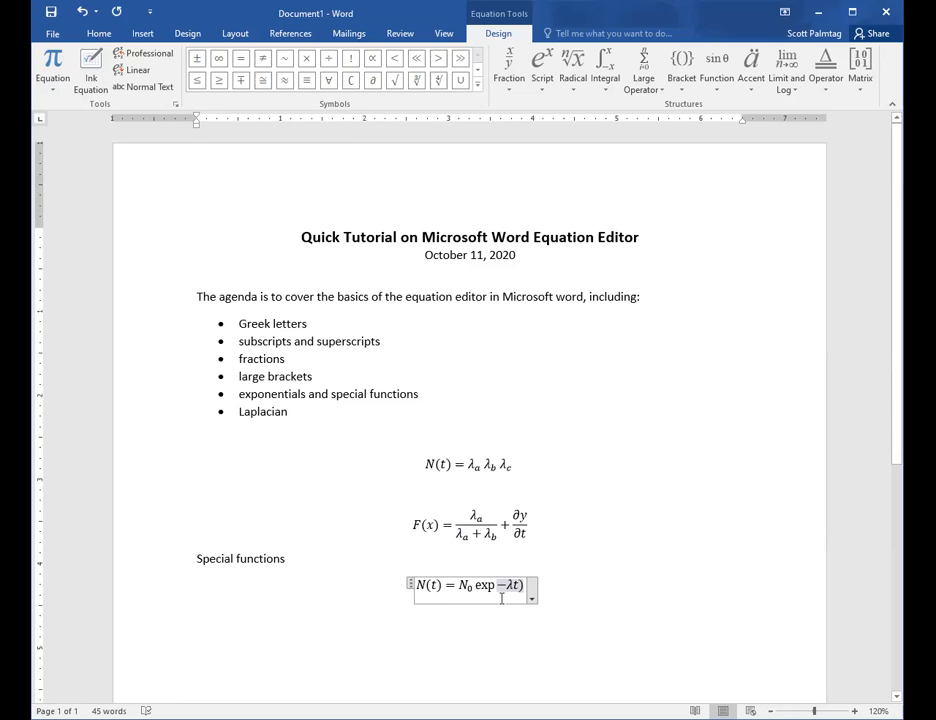
type("(")
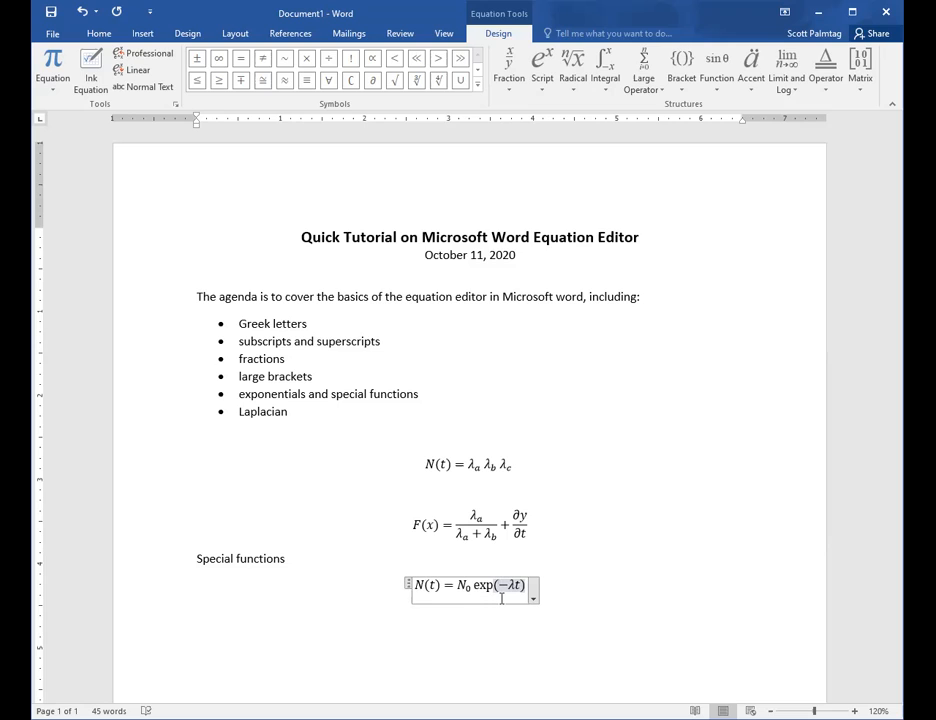
left_click(607, 624)
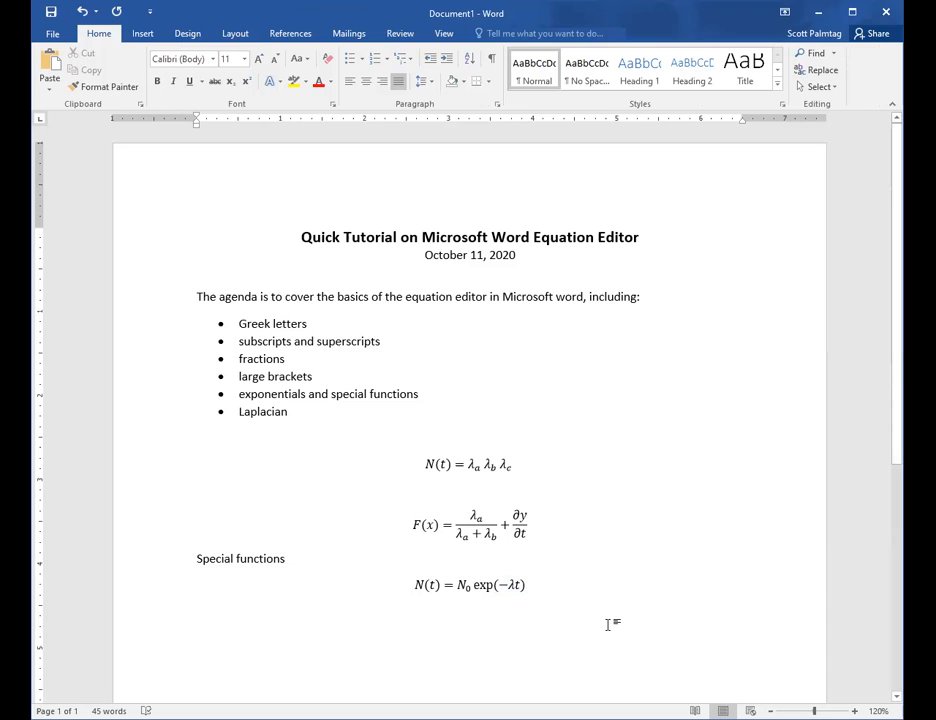
- Append a plus sign and the sine function sin(πx) inside the N(t) equation under "Special functions"
key("ctrl+l")
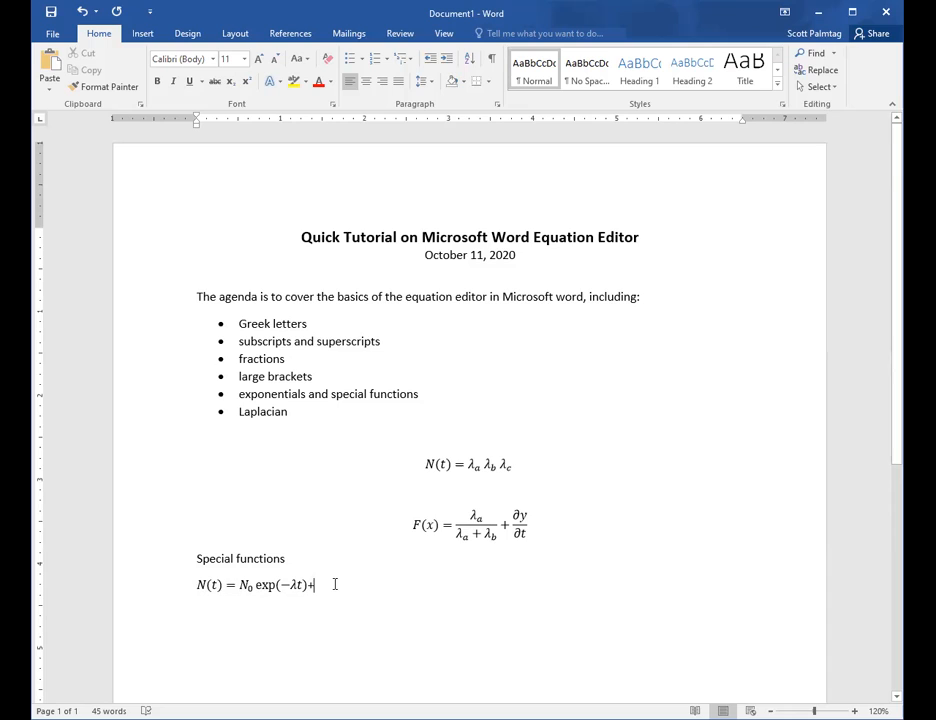
key("BackSpace")
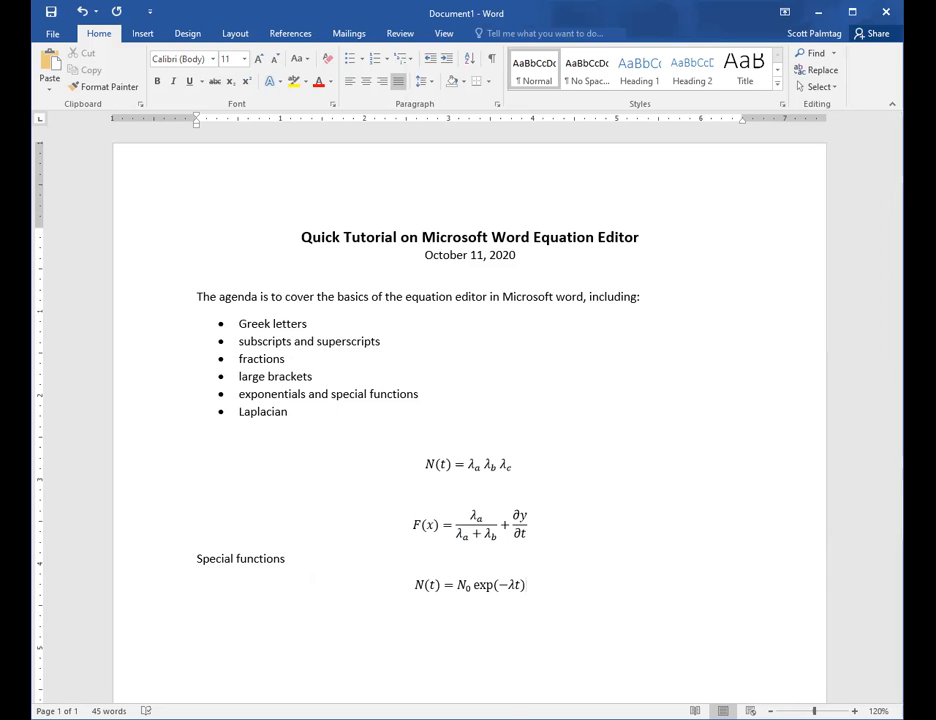
key("Left")
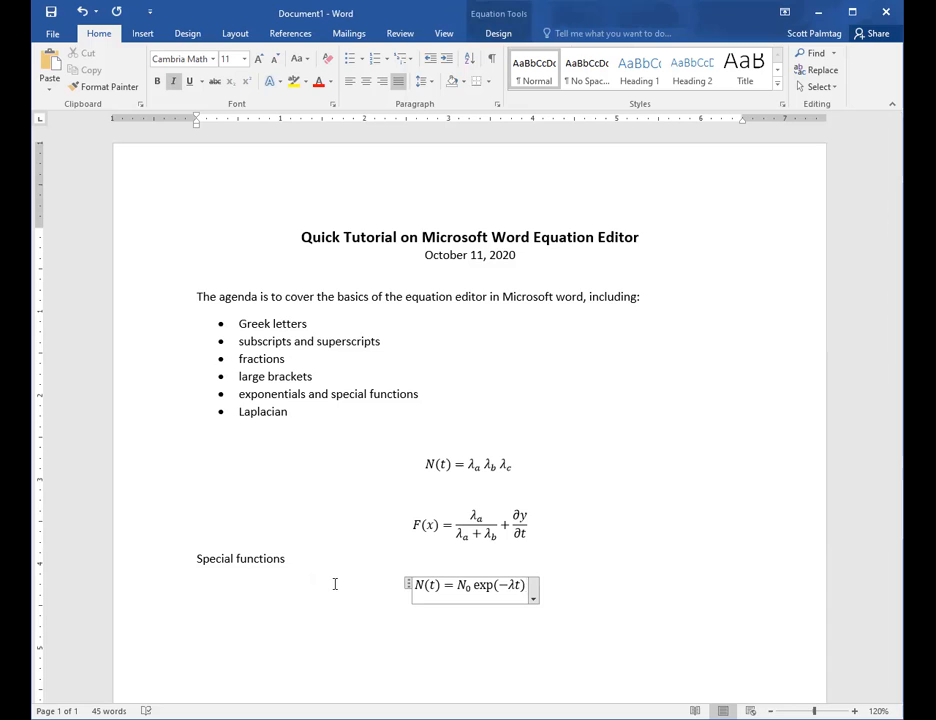
type("+")
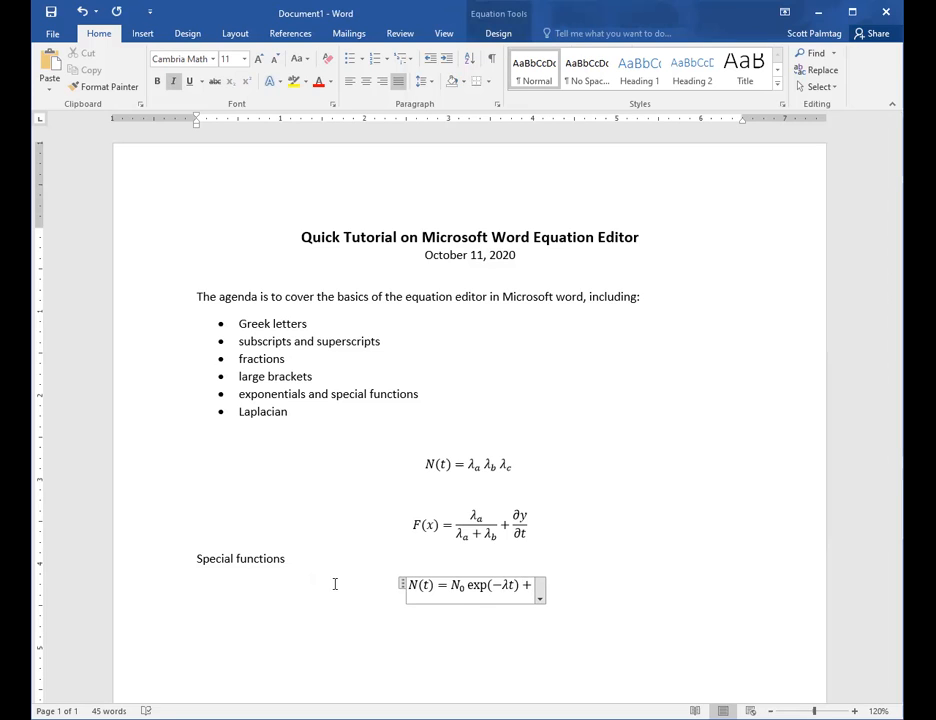
type("sin")
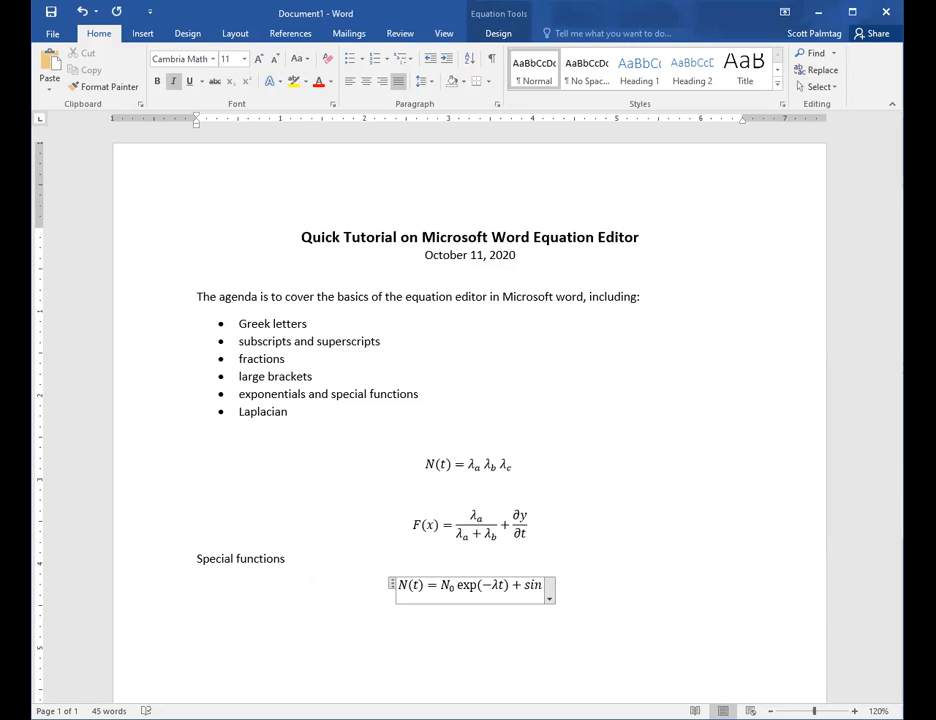
type("sin")
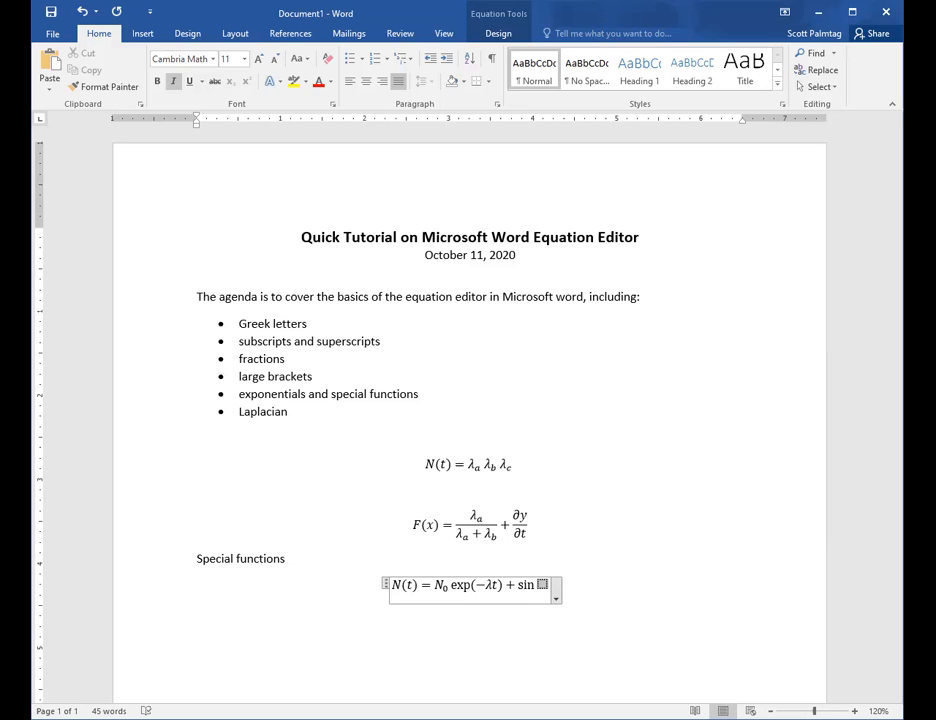
type("(p")
key("BackSpace")
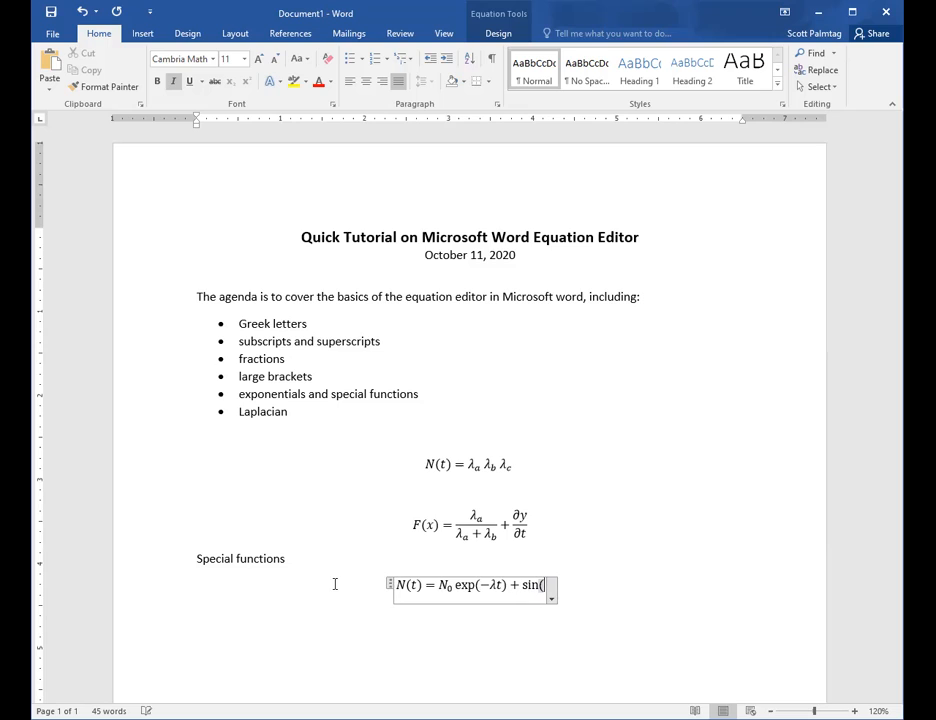
type("\\pi")
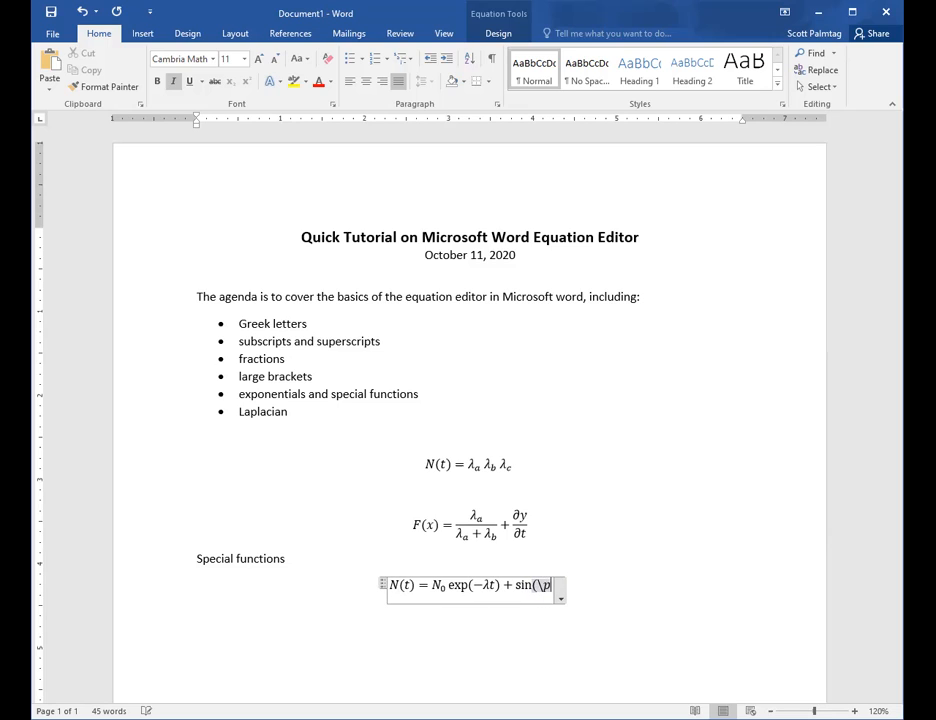
type(" x)")
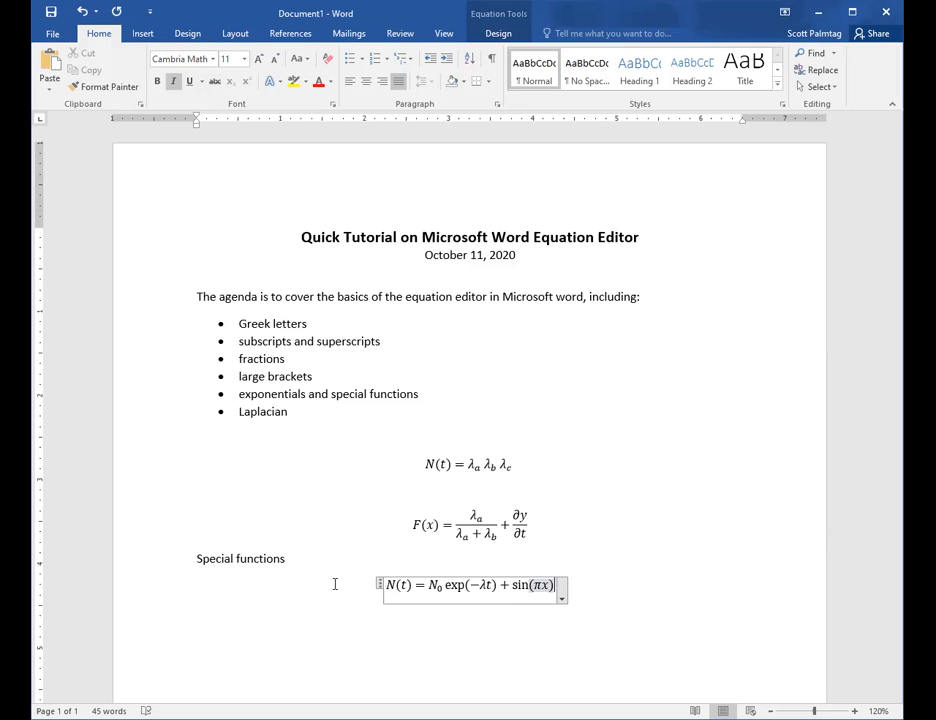
- Append a plus sign and a second exp function with the stacked fraction x/L as its argument
type("+ exp ")
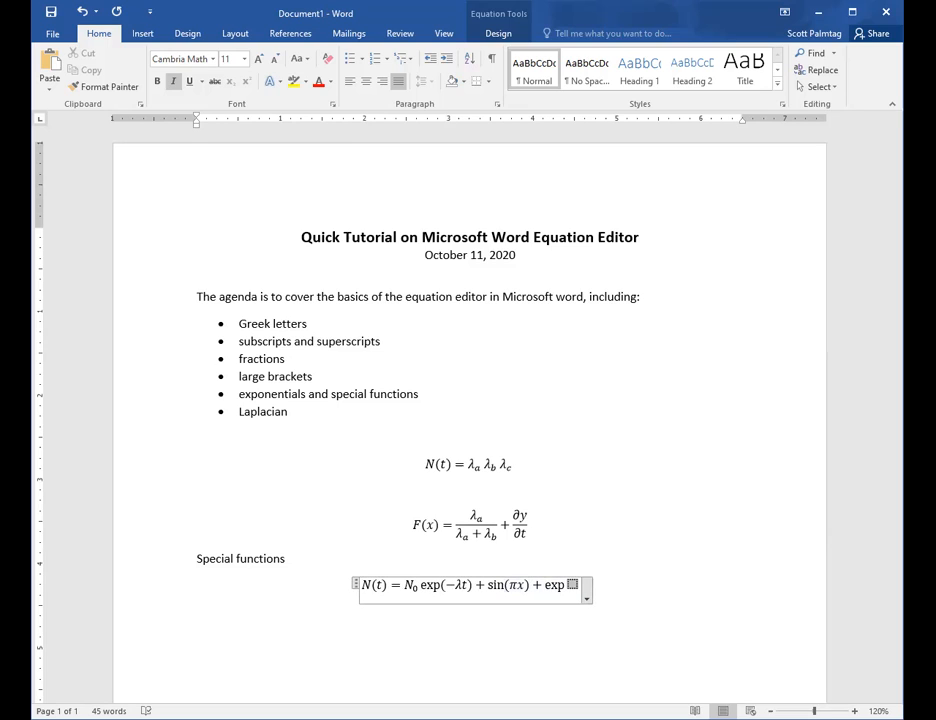
type("x/L")
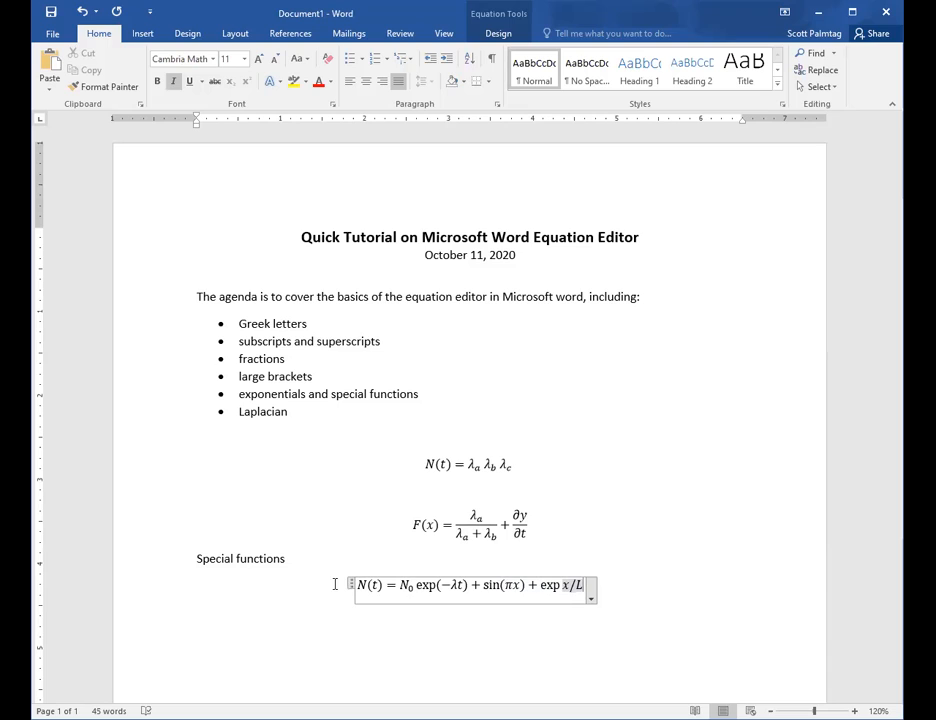
key("space")
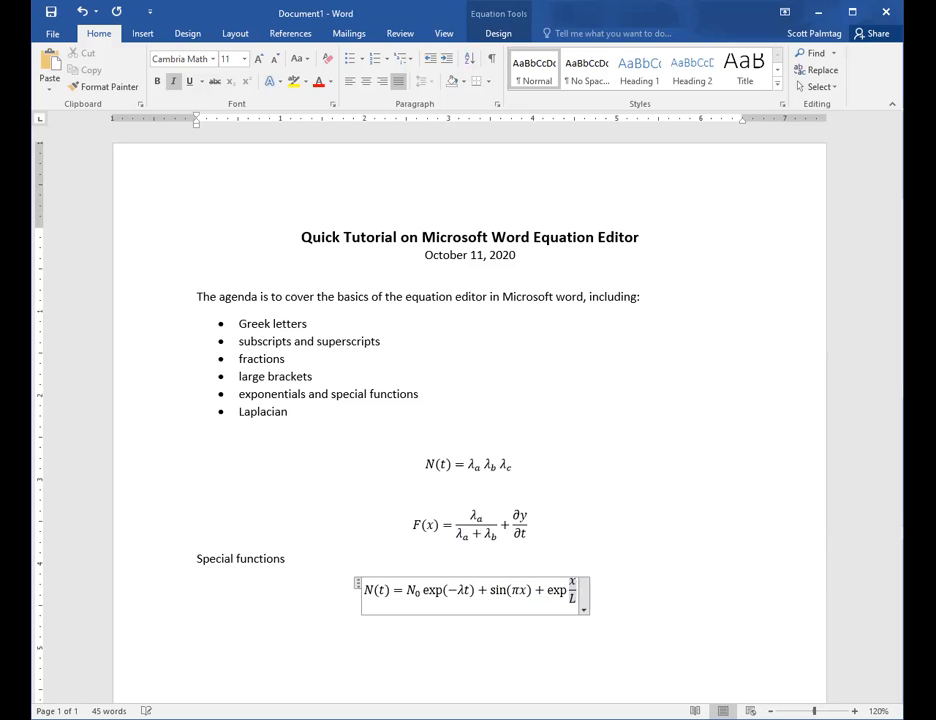
key("Left")
key("Left")
key("Left")
key("Left")
key("Left")
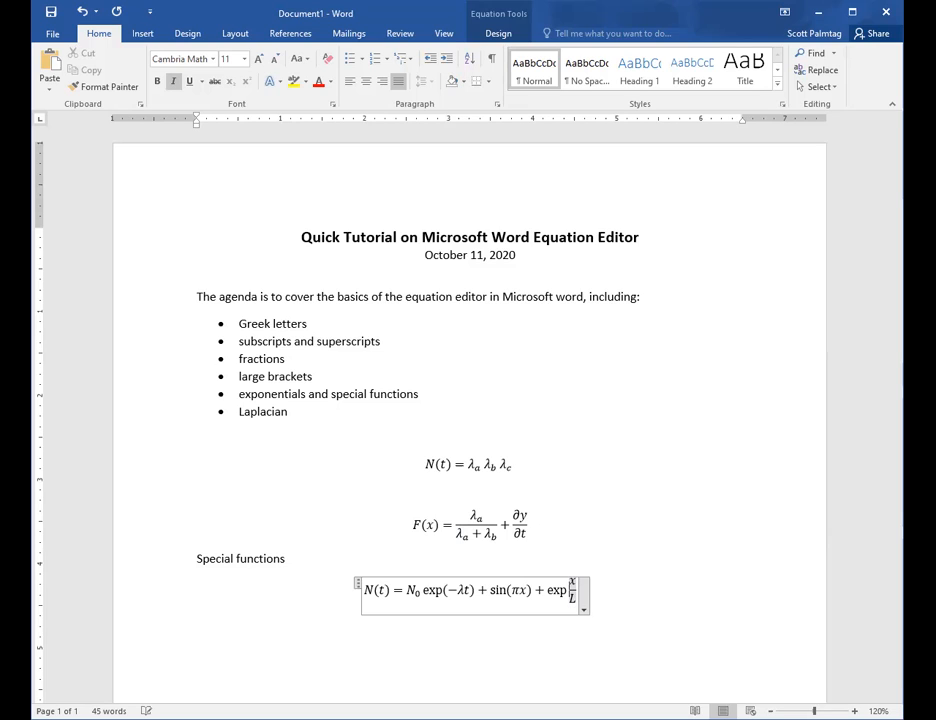
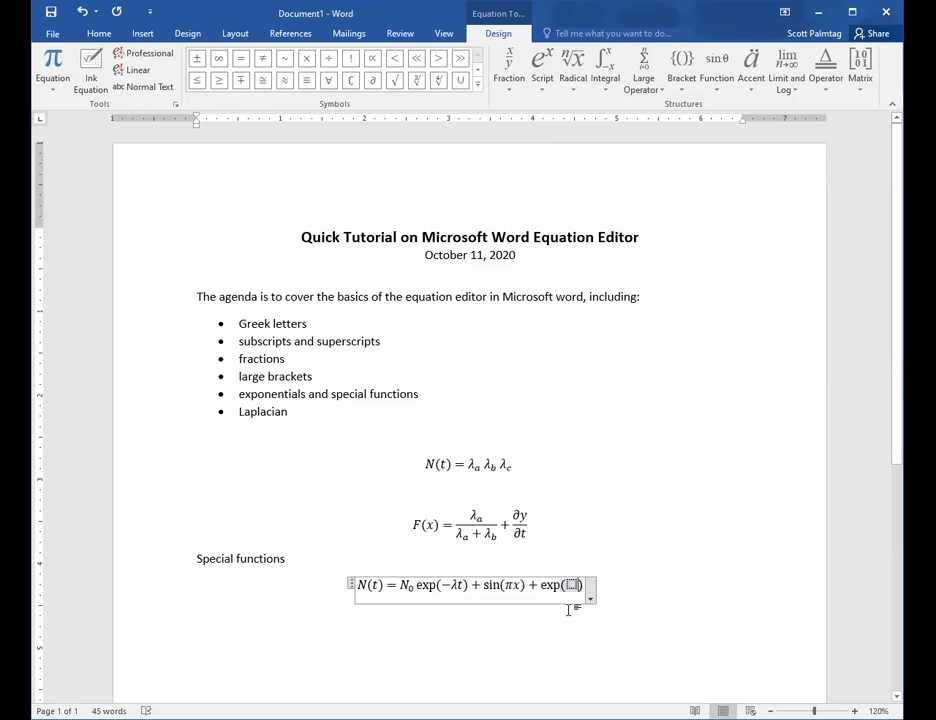
- Fill the empty parentheses of the second exp function with the stacked fraction x/L
type("x")
key("BackSpace")
key("Left")
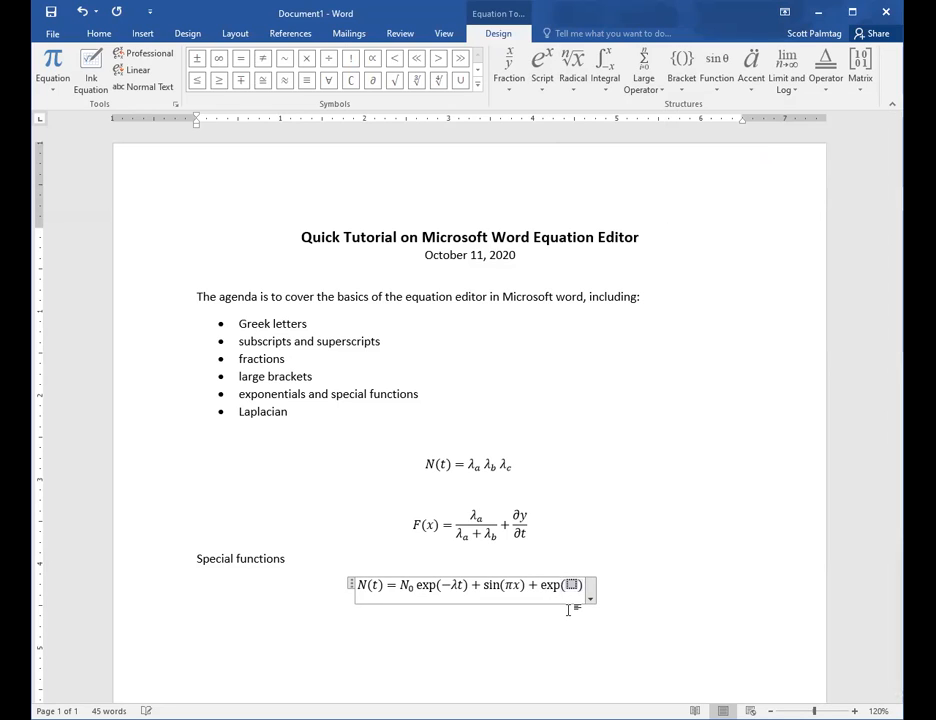
type("x/L")
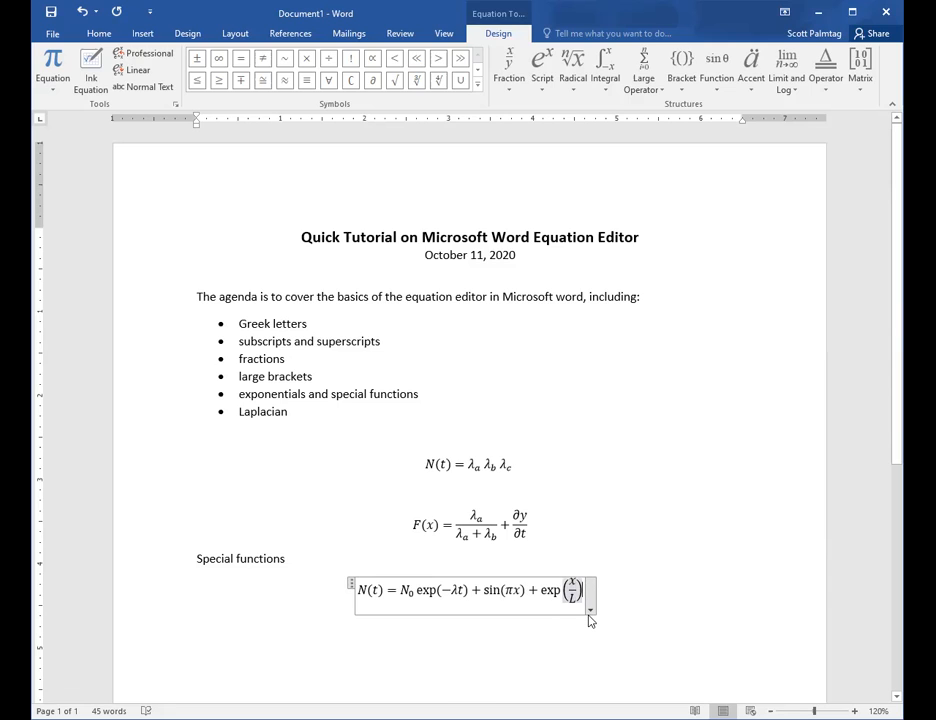
- Append a plus sign and e with the superscript x after the exp(x/L) term
type("+ ")
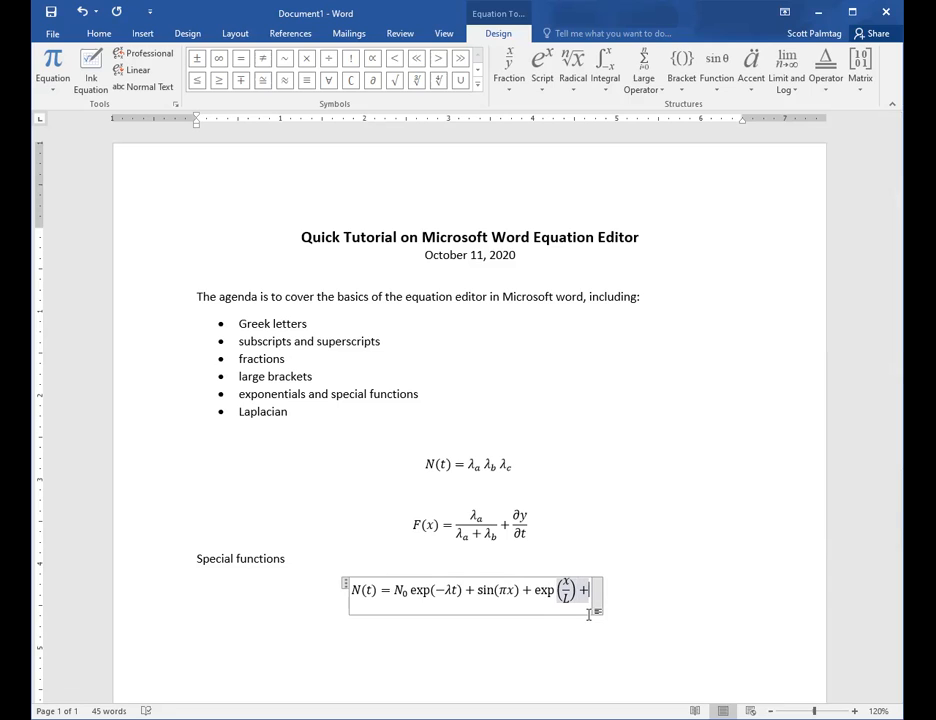
type("e")
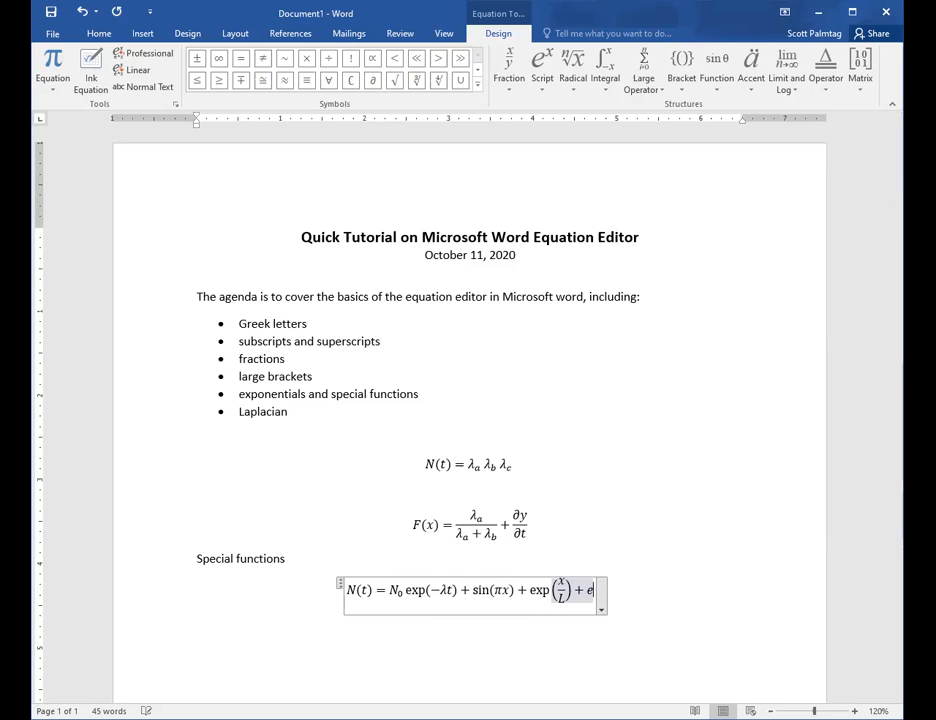
type("^")
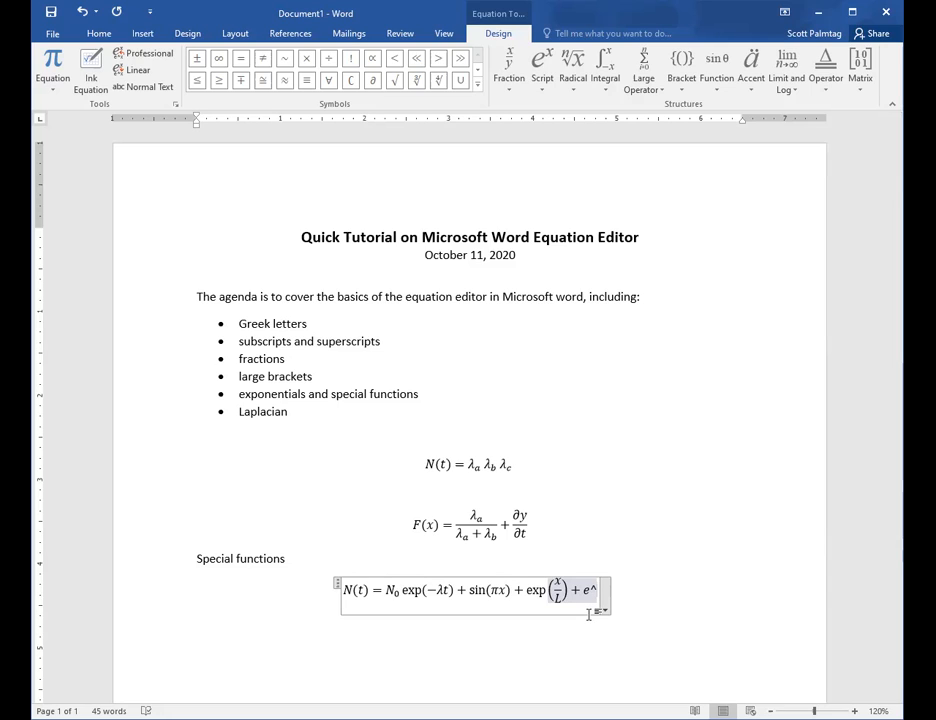
type("x")
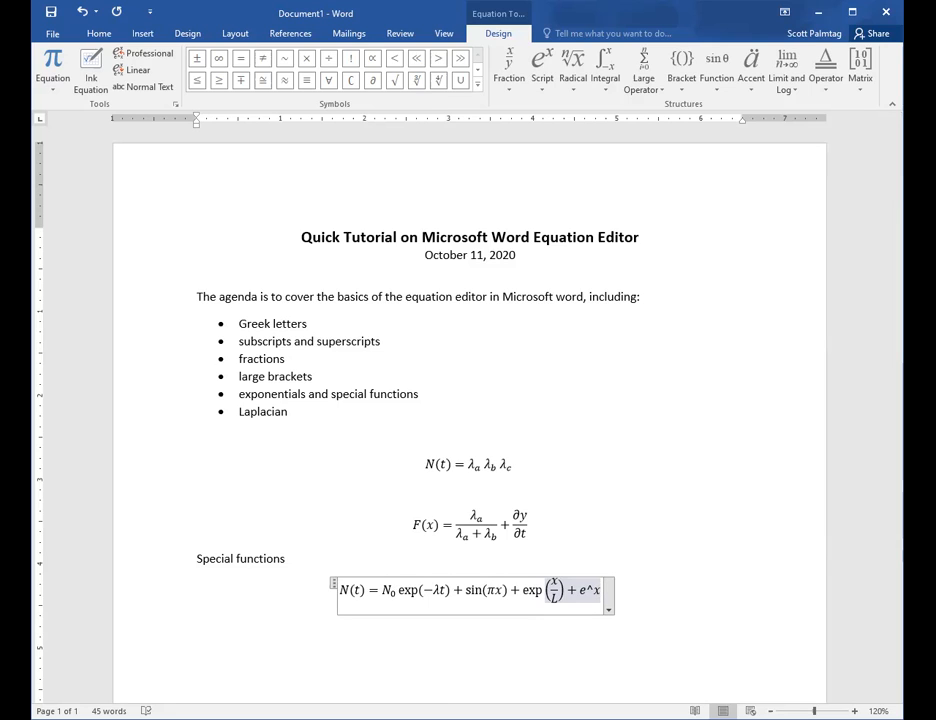
key("space")
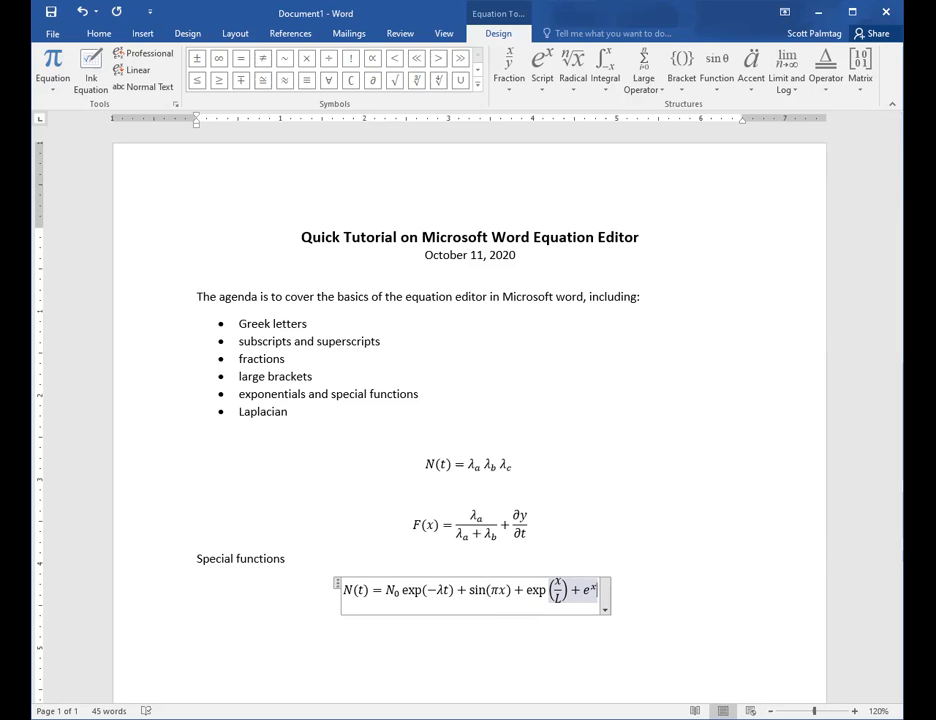
- Extend the exponent of e into the stacked fraction x/L and move out of the superscript
key("Left")
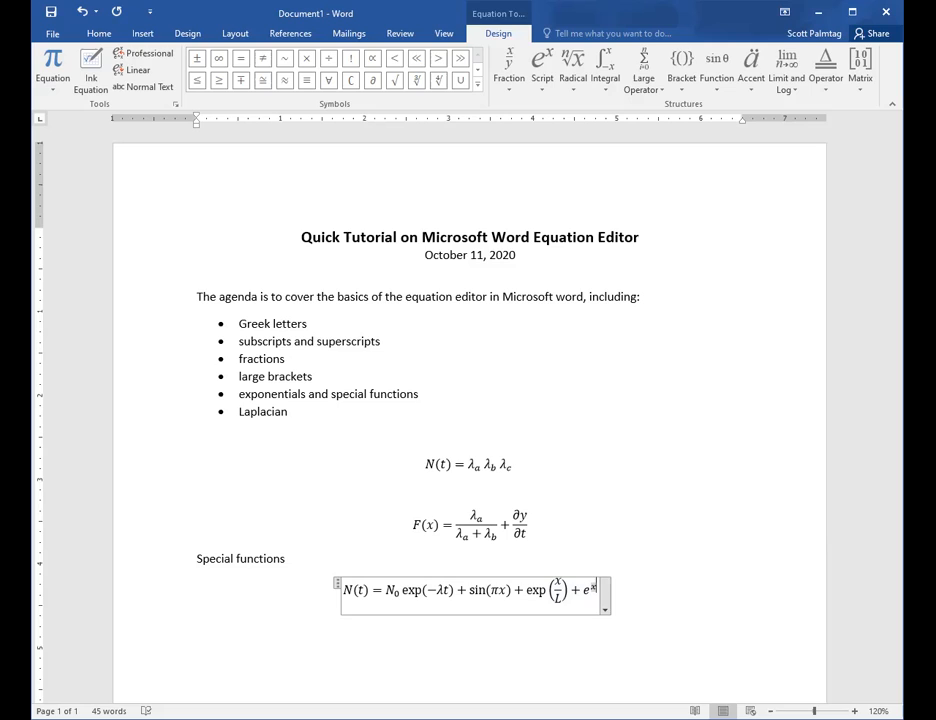
type("/L")
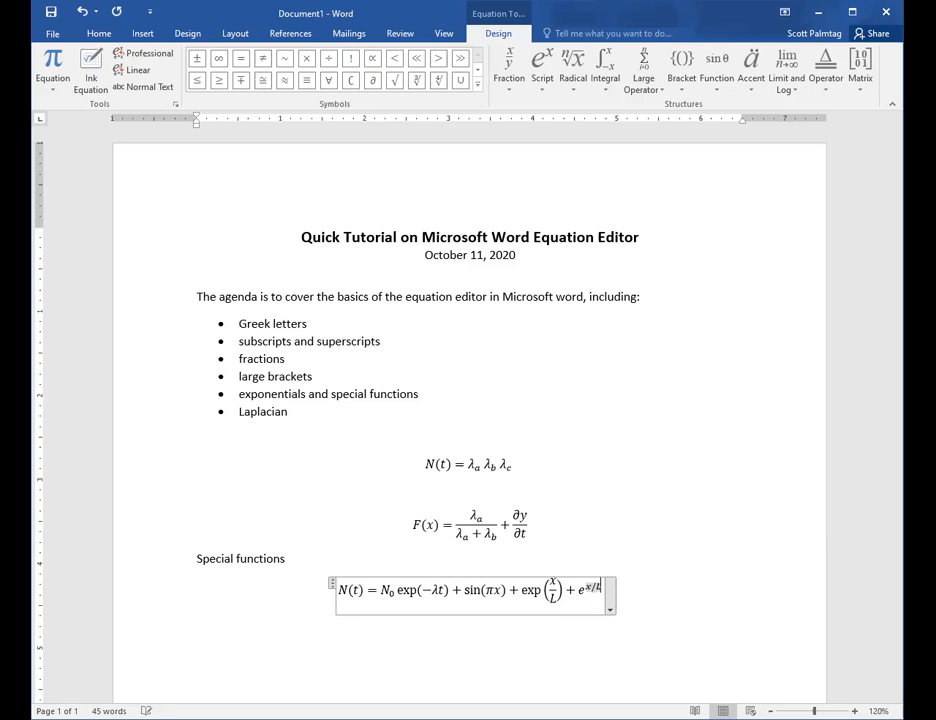
key("space")
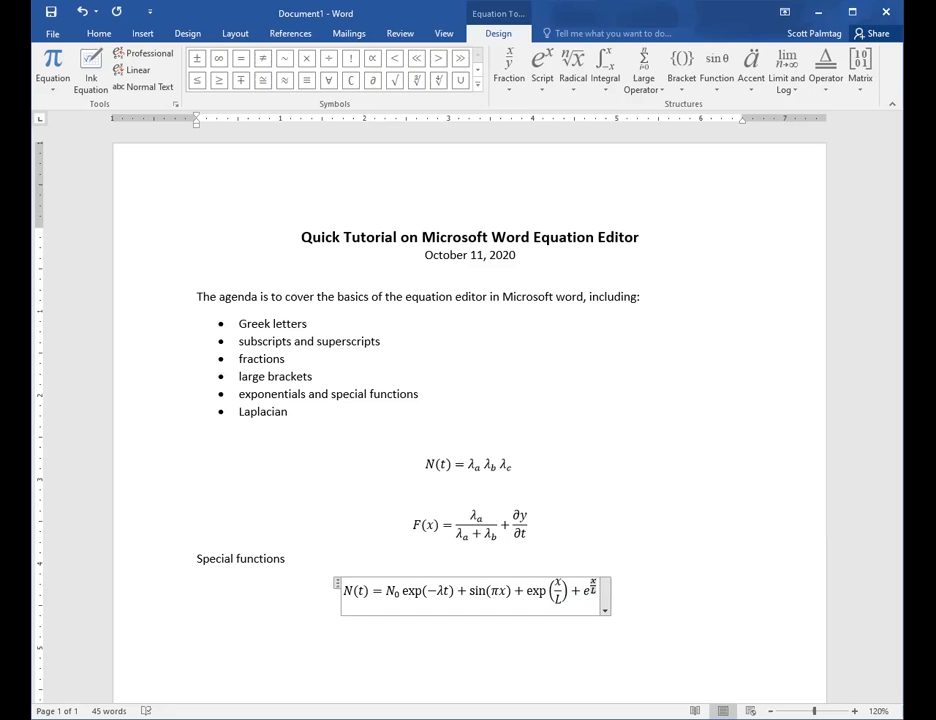
key("Right")
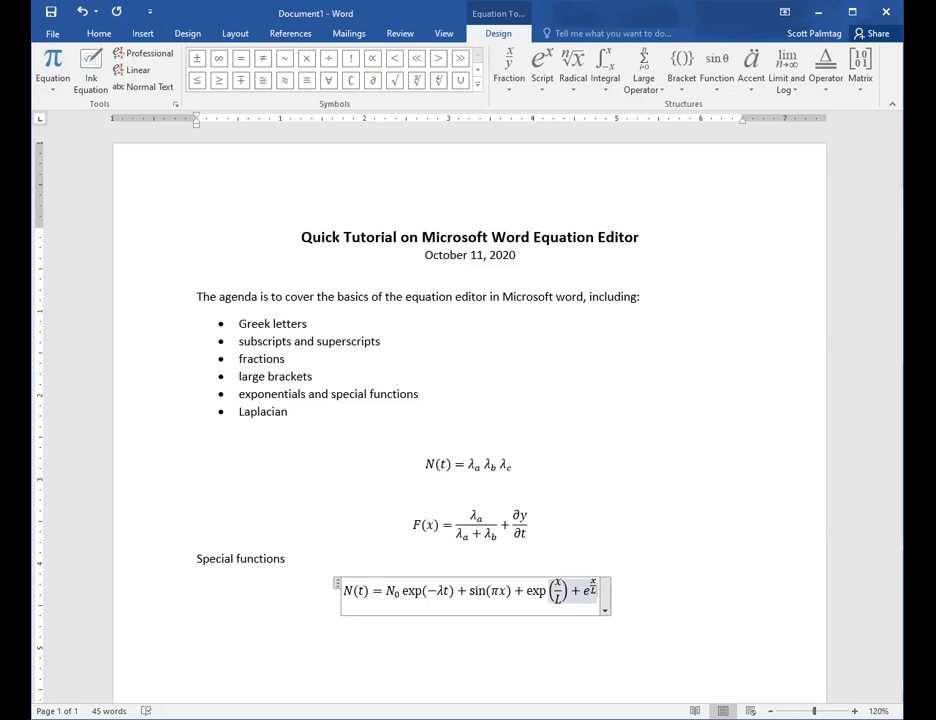
left_click(637, 592)
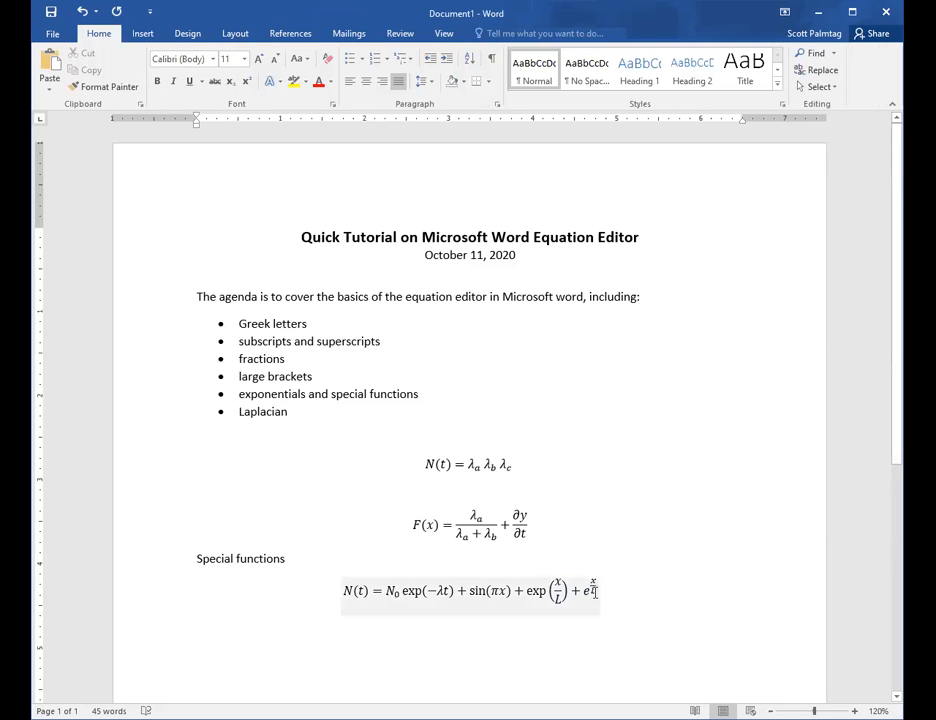
left_click(597, 590)
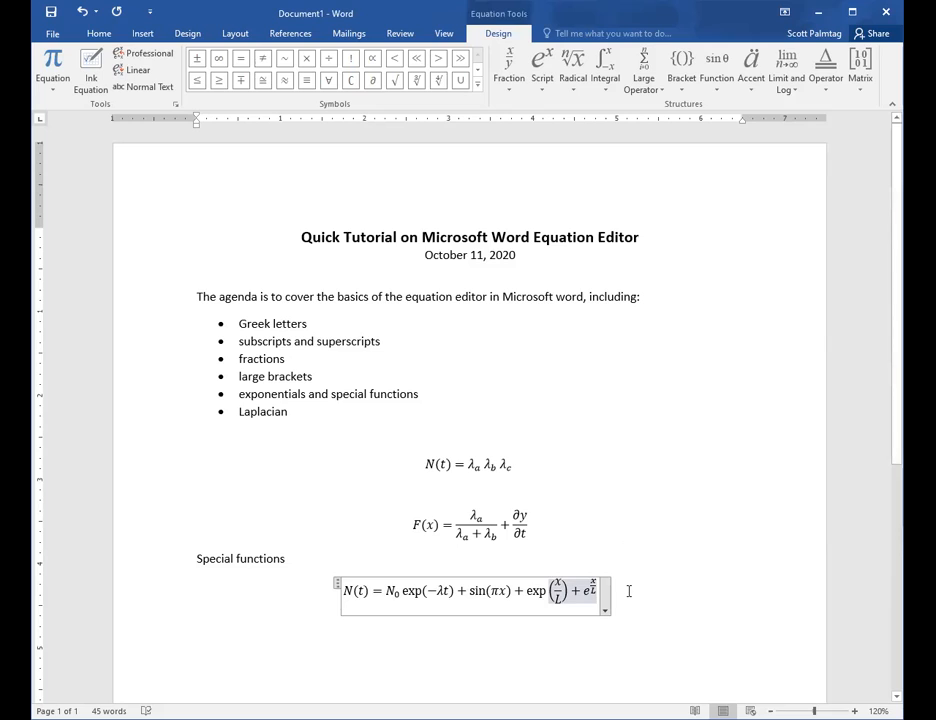
type("+")
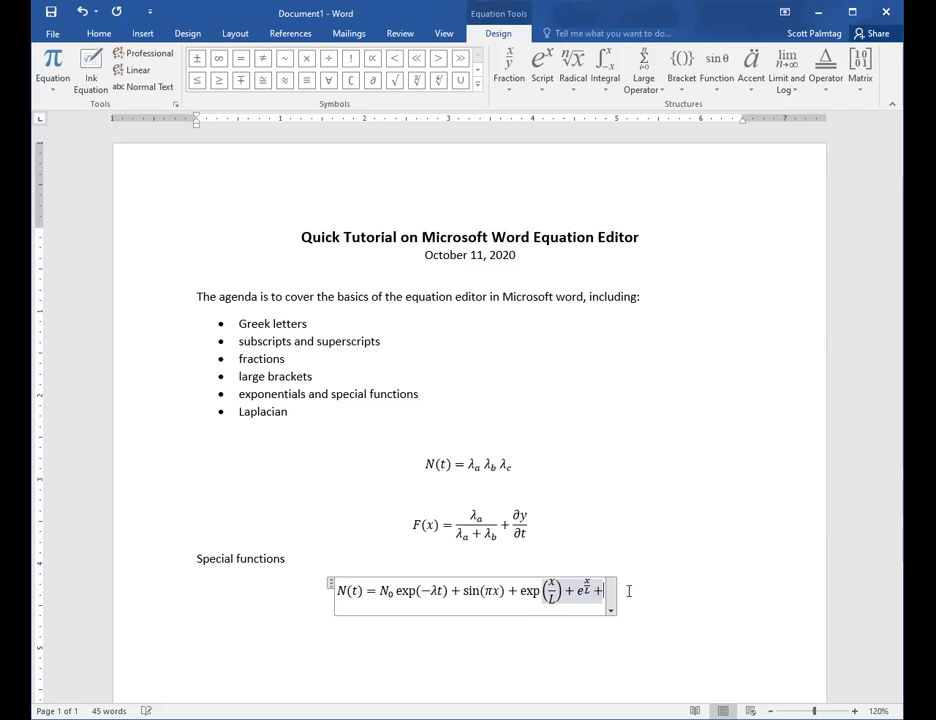
type("\\sin")
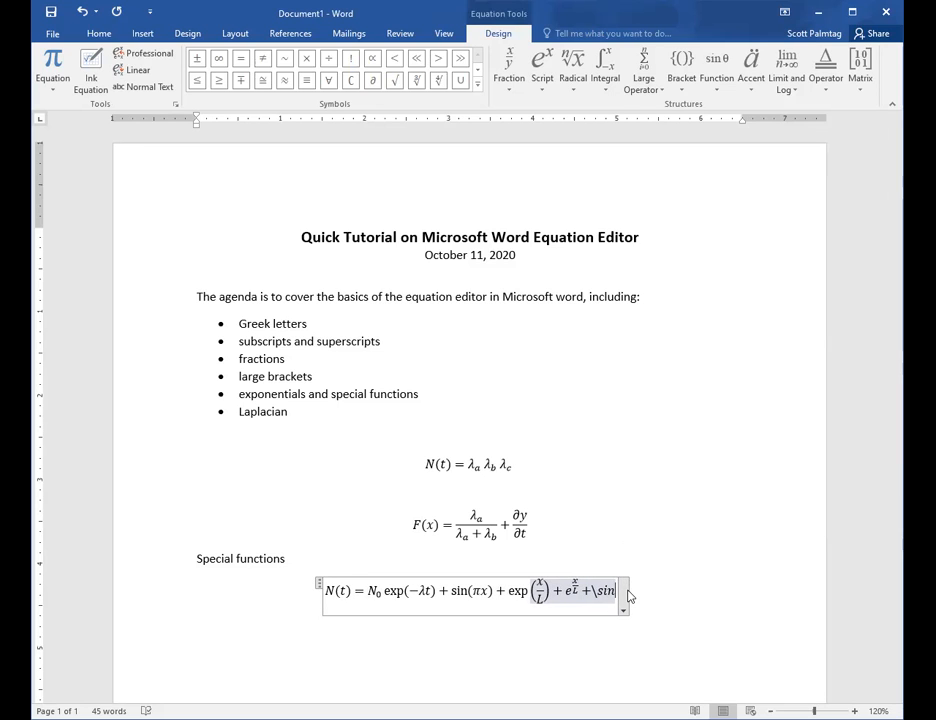
key("BackSpace")
key("BackSpace")
key("BackSpace")
key("BackSpace")
key("BackSpace")
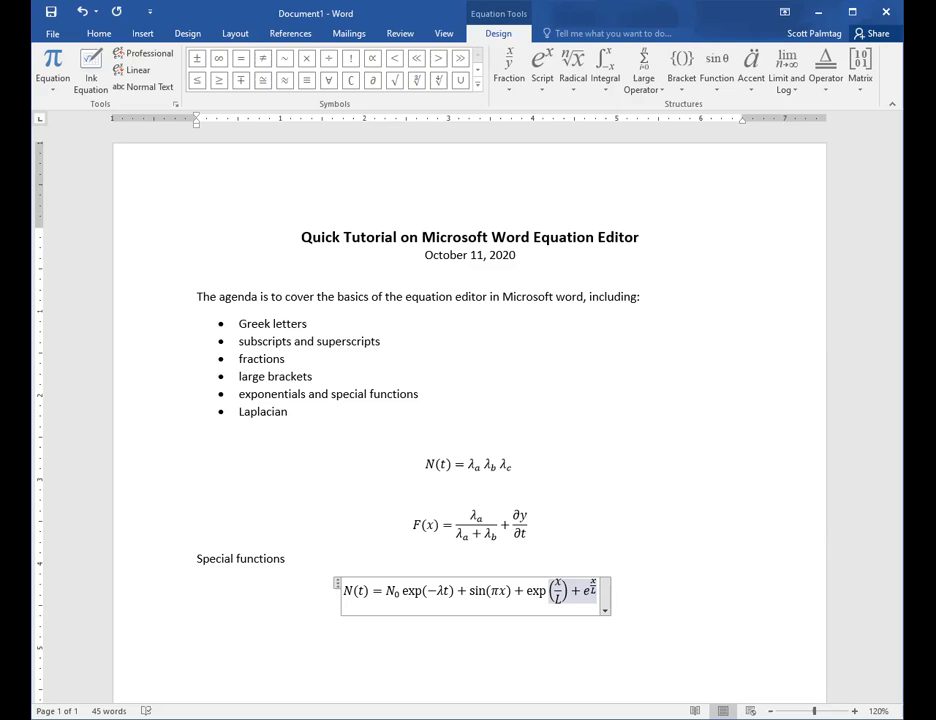
- Add the line "Laplacian" below the special functions equation, leaving a blank line between them
left_click(662, 498)
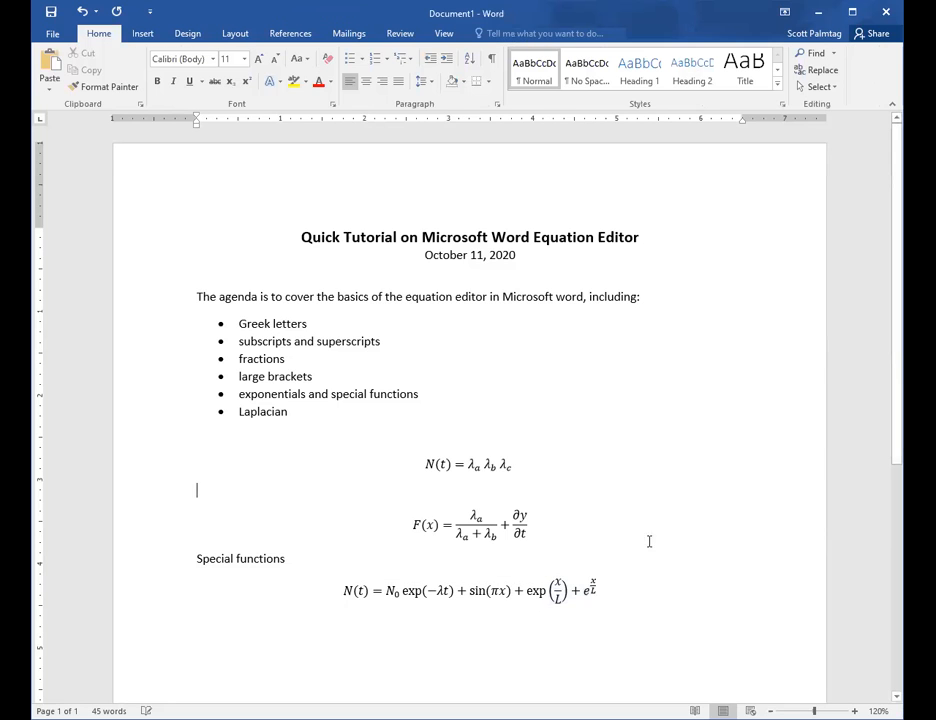
scroll(666, 564, "down", 3)
left_click(341, 515)
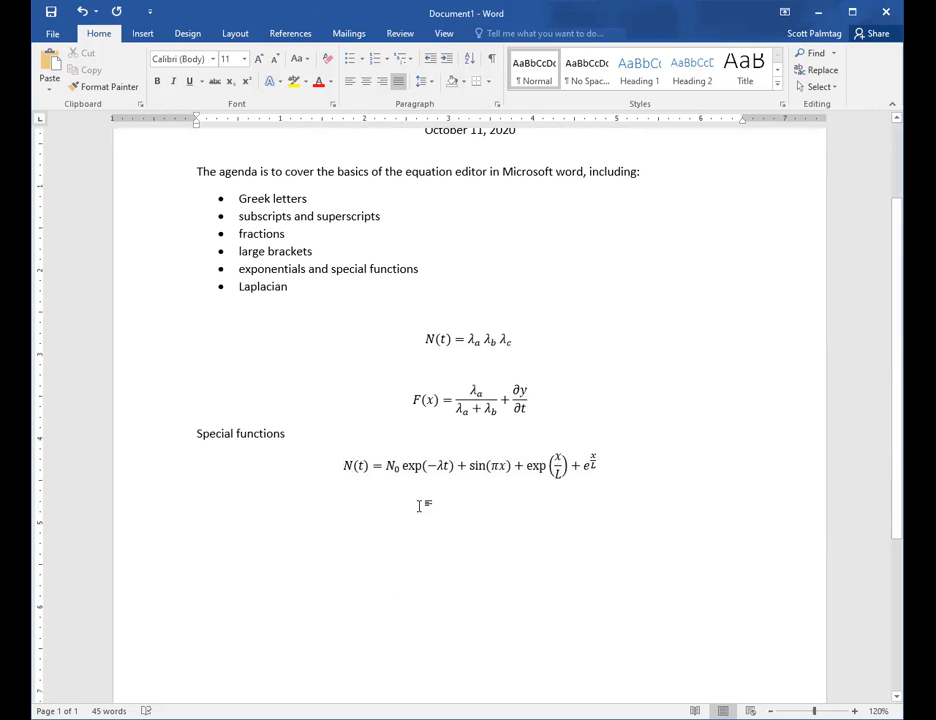
left_click(698, 465)
key("Return")
key("Return")
type("Lapla")
key("BackSpace")
type("lacian")
key("Return")
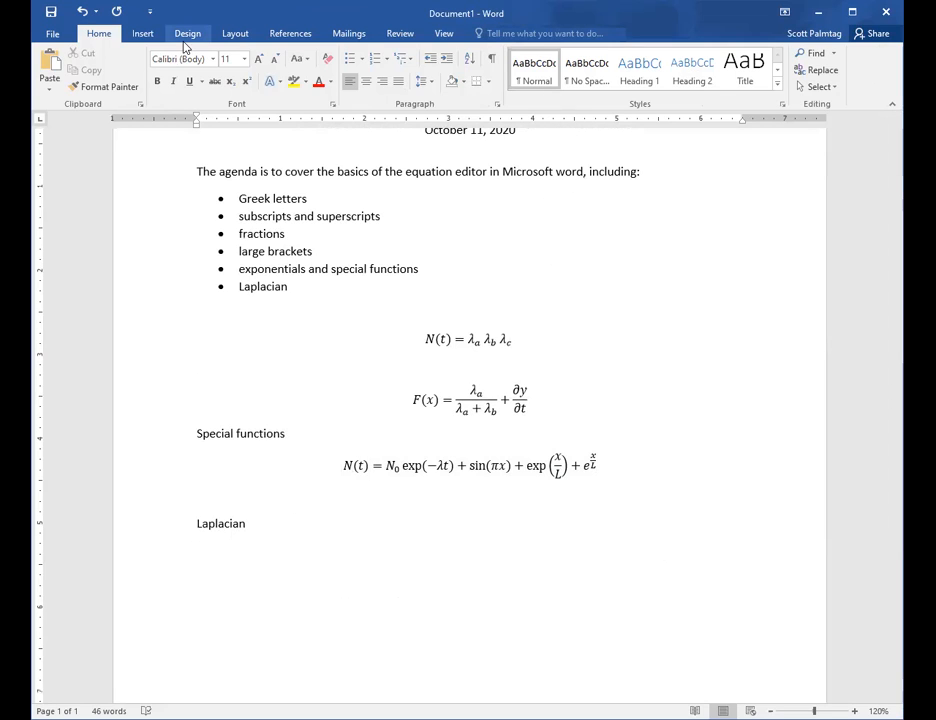
- Insert a new equation under the Laplacian line and enter −D∇²ϕ(x) followed by a plus sign
left_click(140, 34)
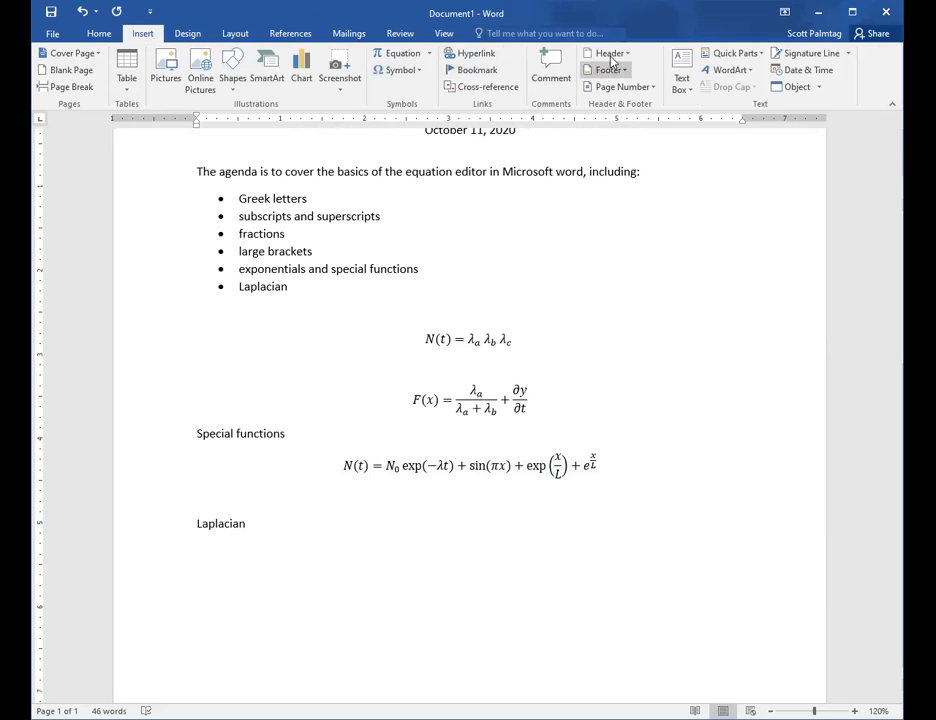
left_click(400, 53)
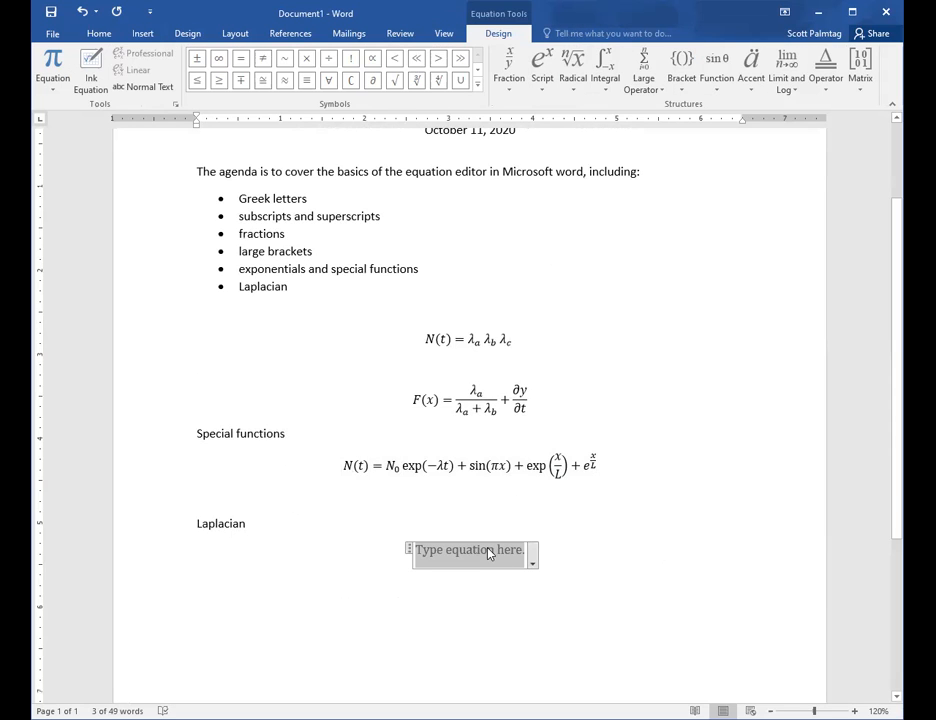
type("-D")
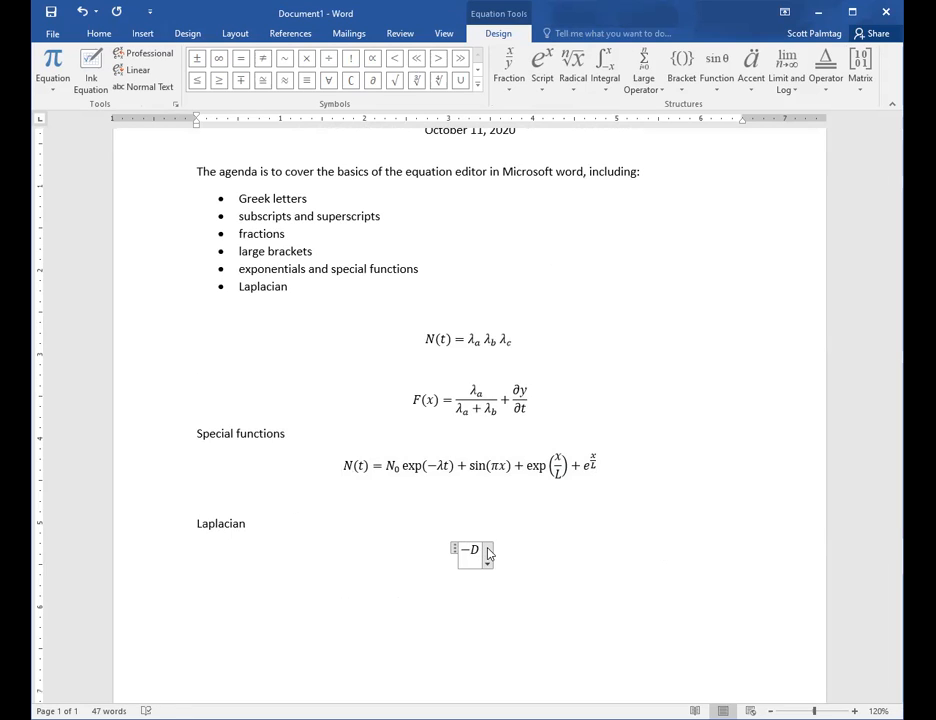
type("\\nabla")
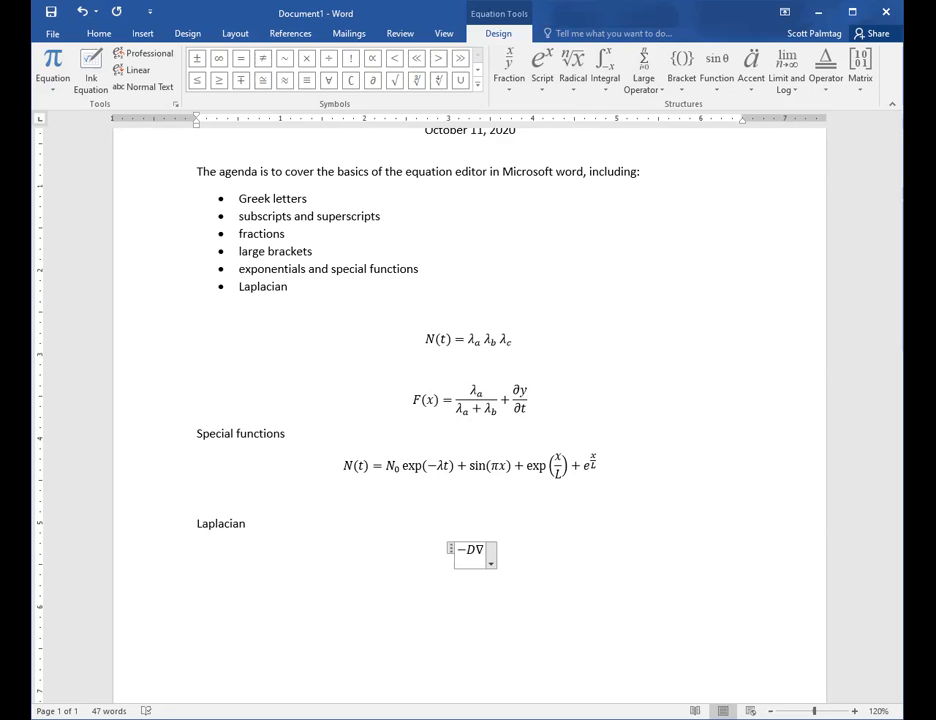
type("^")
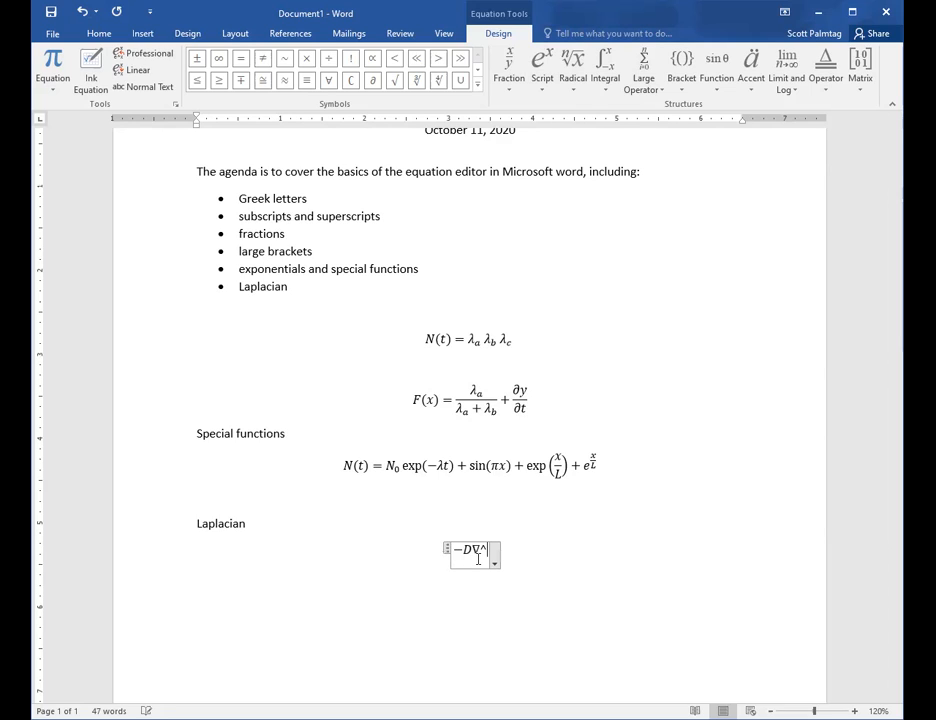
type("2 \\phi(")
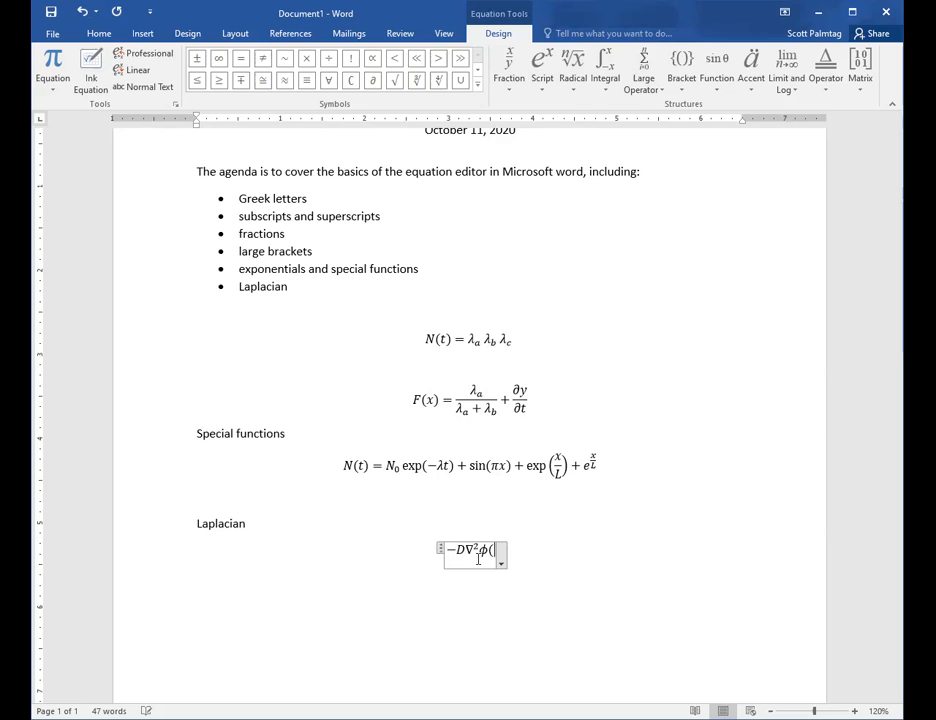
type("x)+")
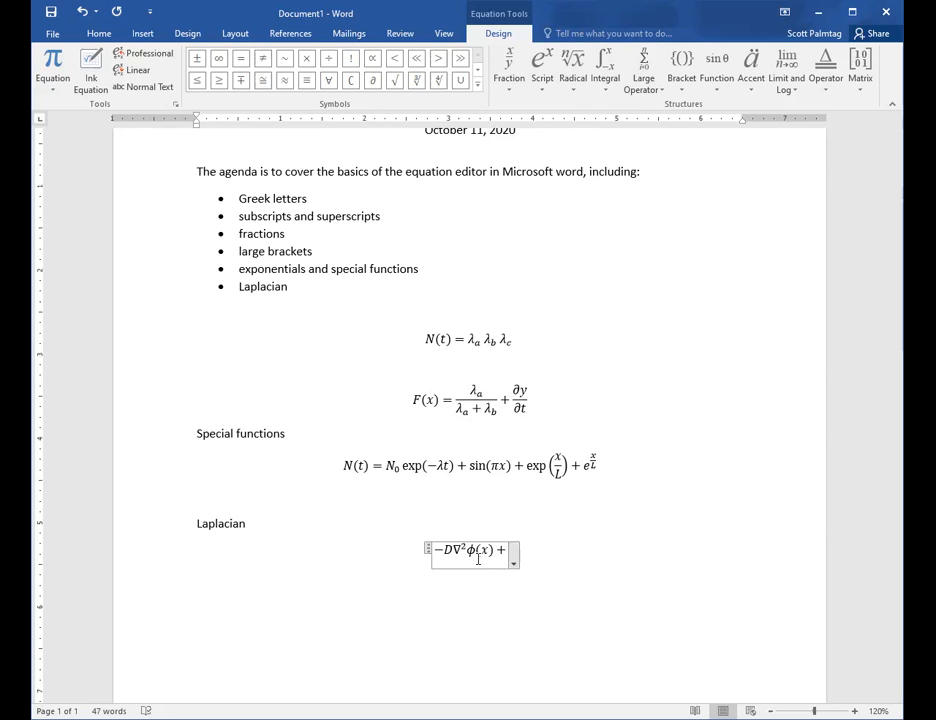
- Append capital Sigma with subscript a, ϕ(x) and an equals sign to the Laplacian equation
type("\\")
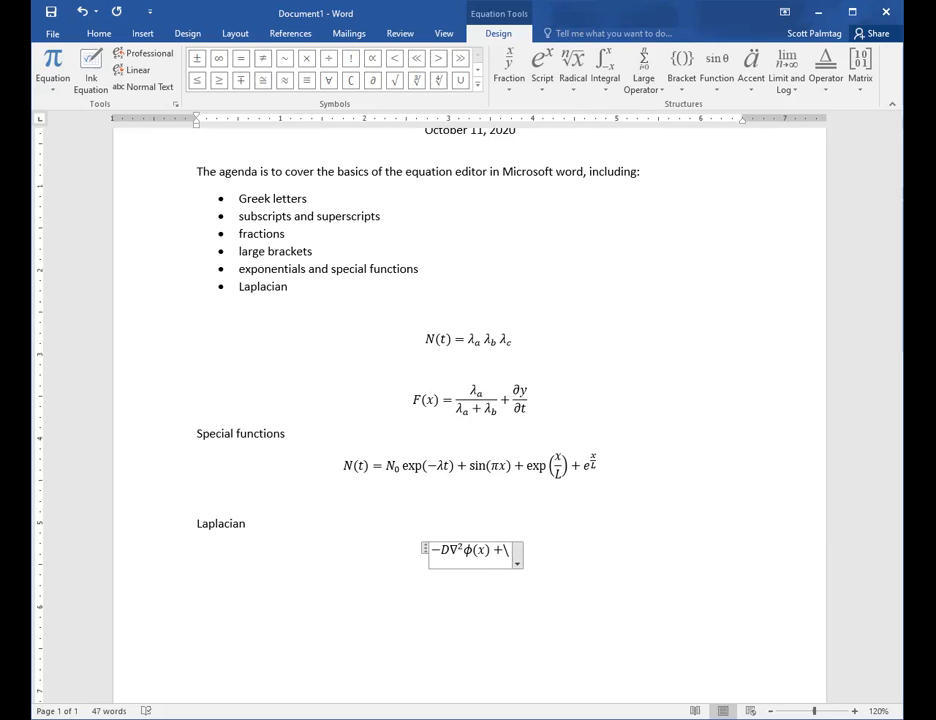
type("Sigma")
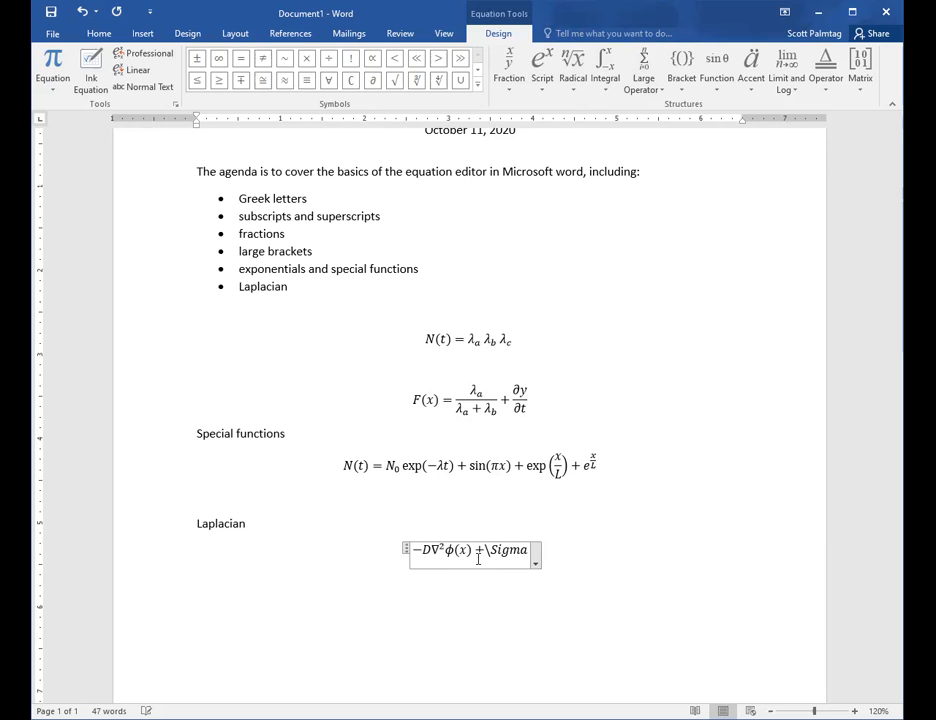
type("_a ")
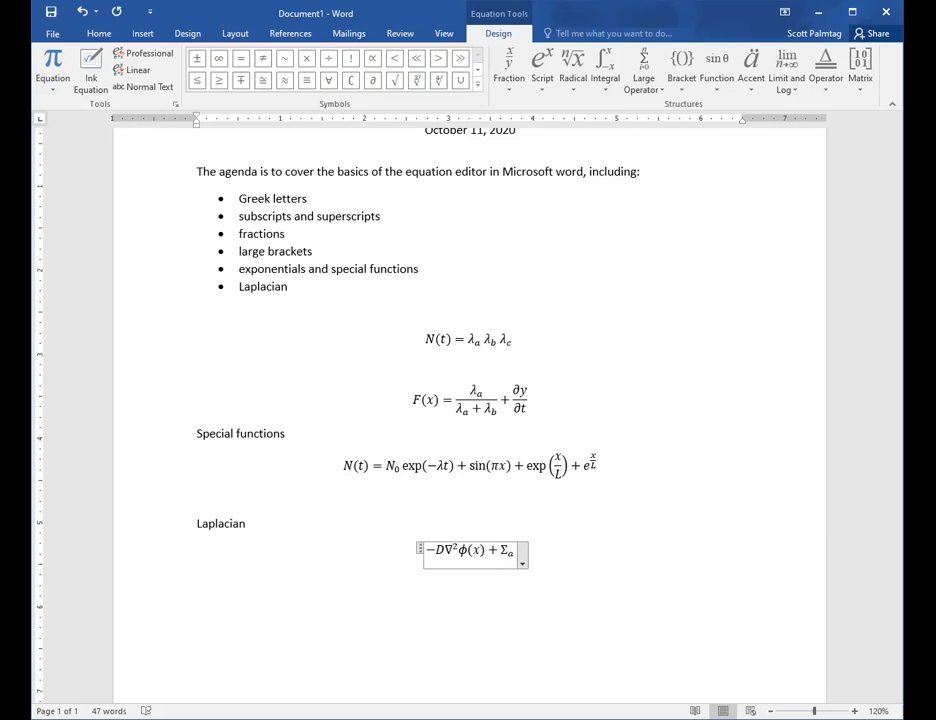
type("\\phi(x)")
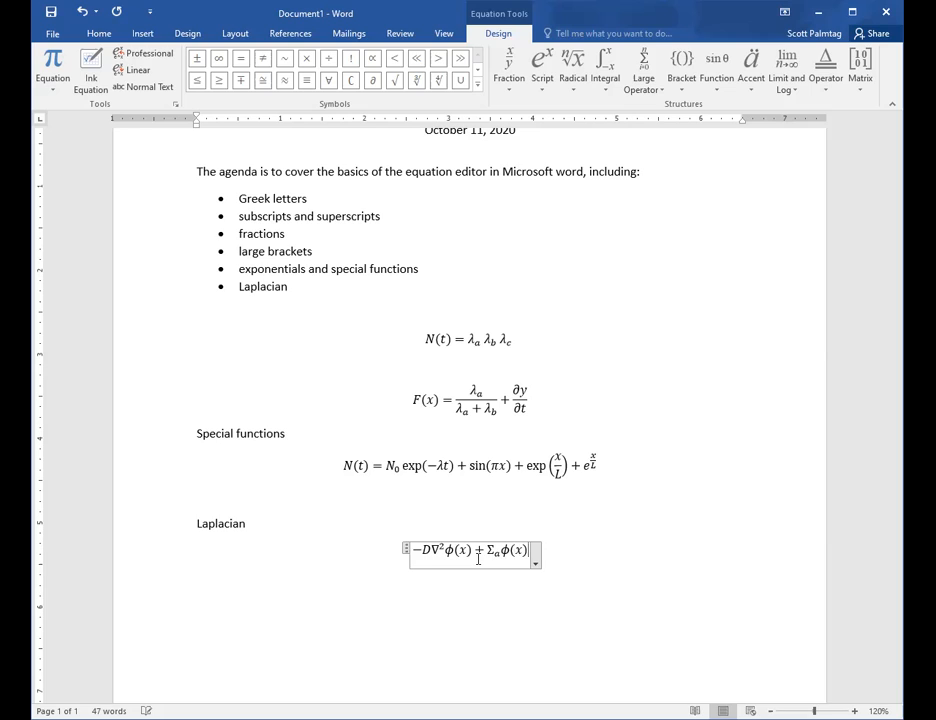
type("=")
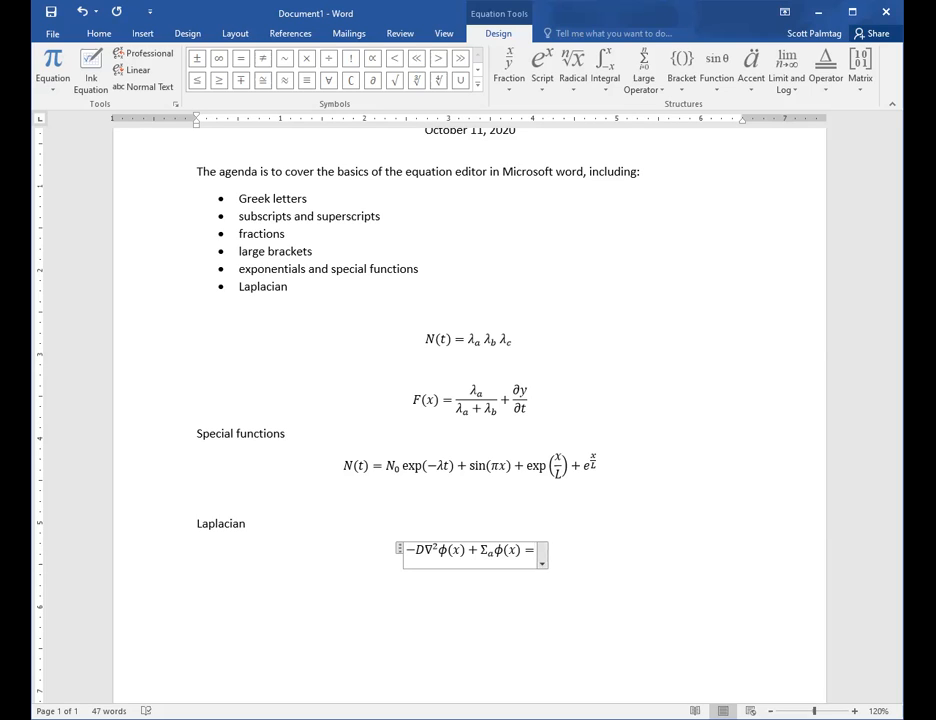
- Complete the right-hand side of the Laplacian equation with ν, capital Sigma with subscript f, and ϕ(x)
type("\\nu ")
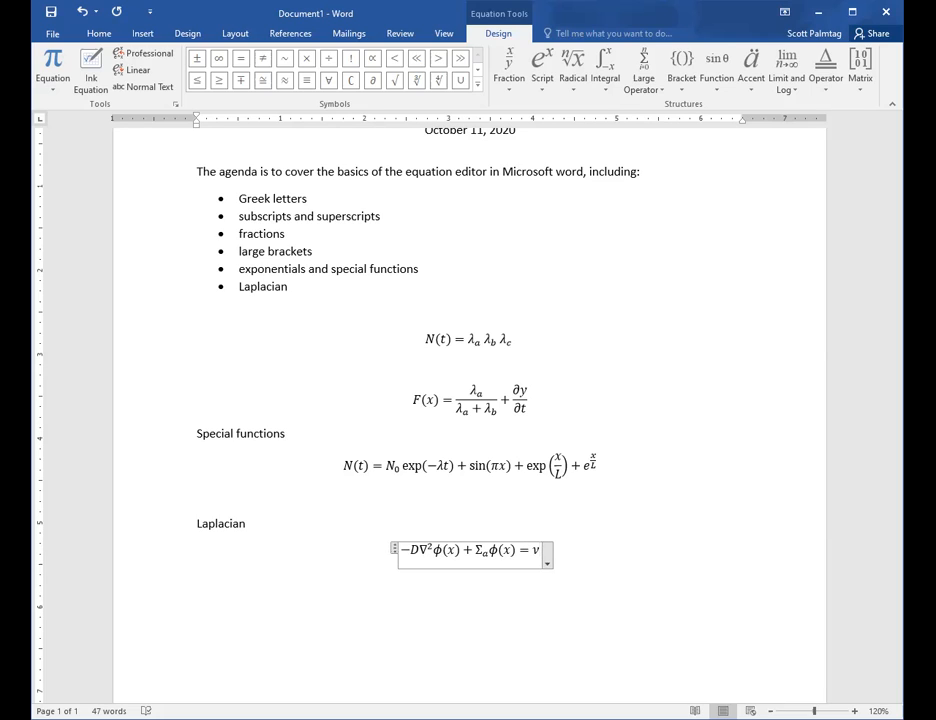
type("\\")
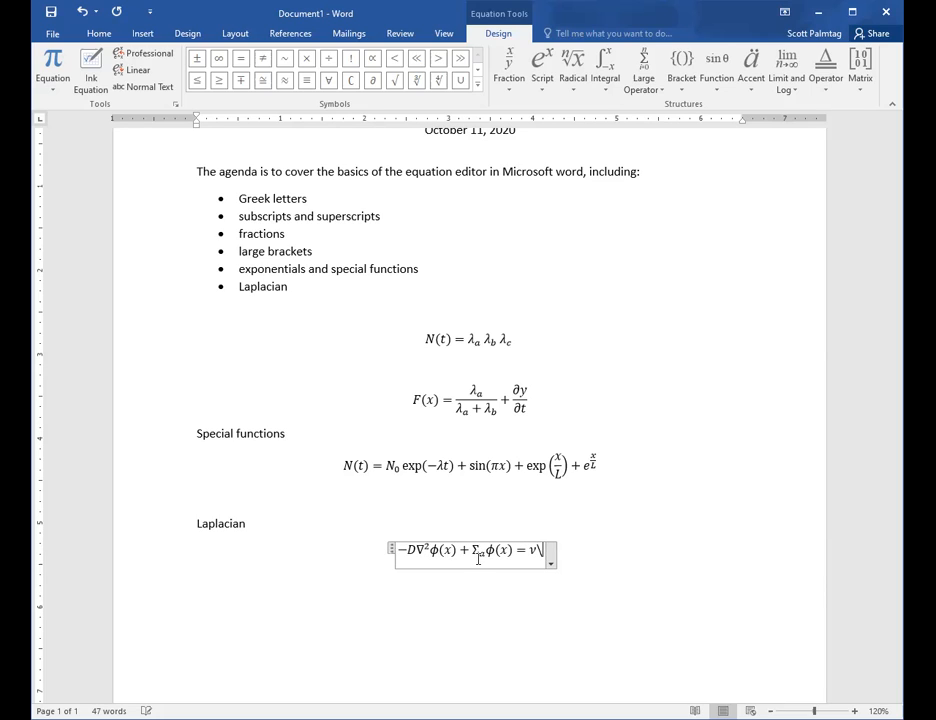
type("Simg")
key("BackSpace")
key("BackSpace")
type("gma")
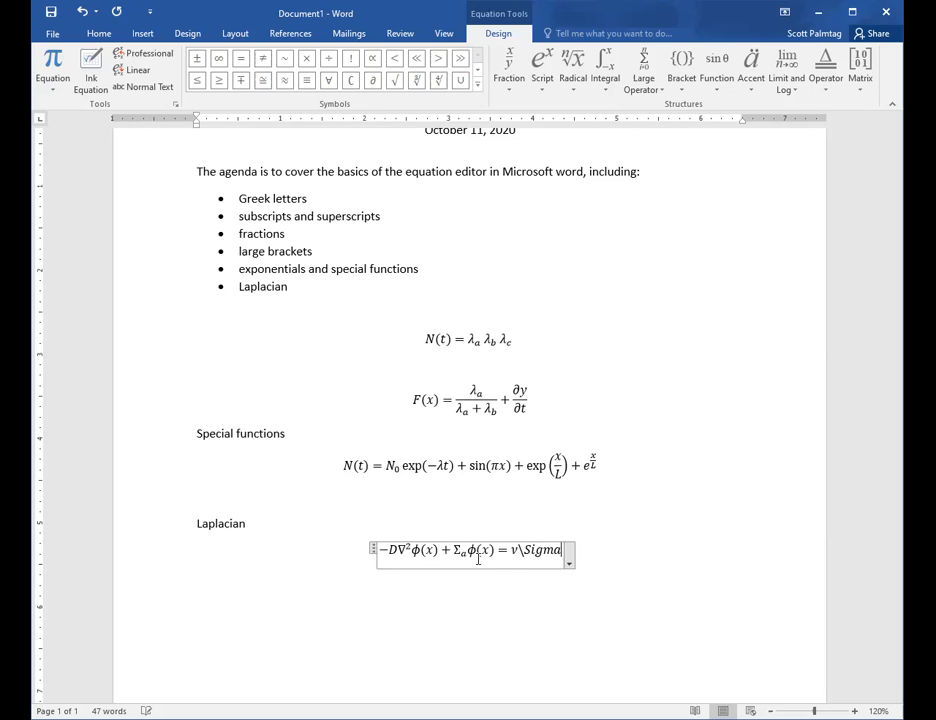
type("_f")
key("Right")
type("\\phi(")
type("x)")
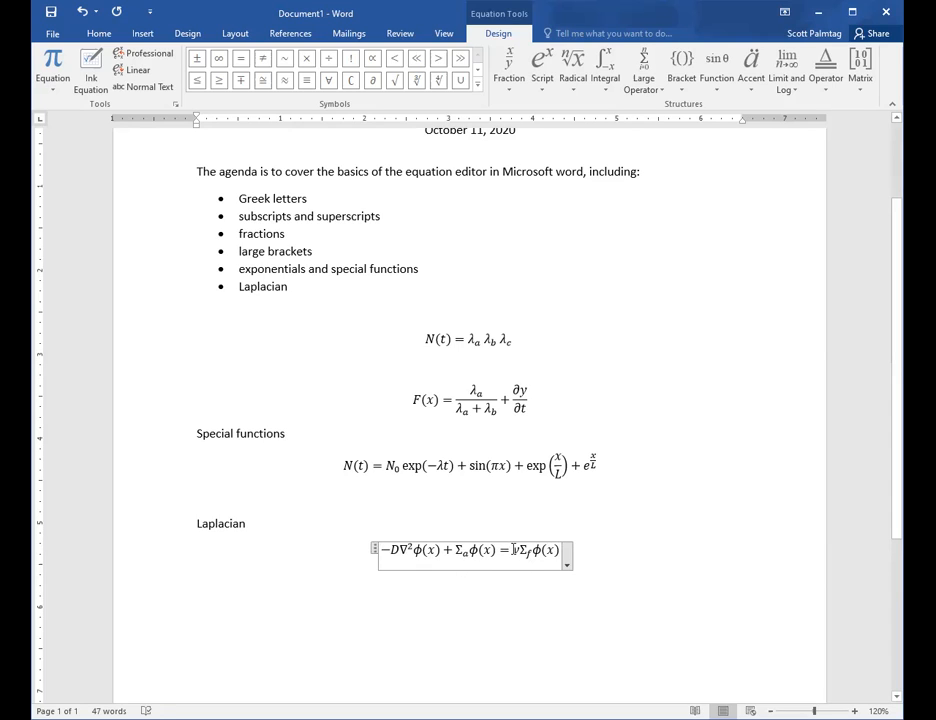
- Insert the stacked fraction 1/k in front of ν in the Laplacian equation and leave the equation
left_click(514, 77)
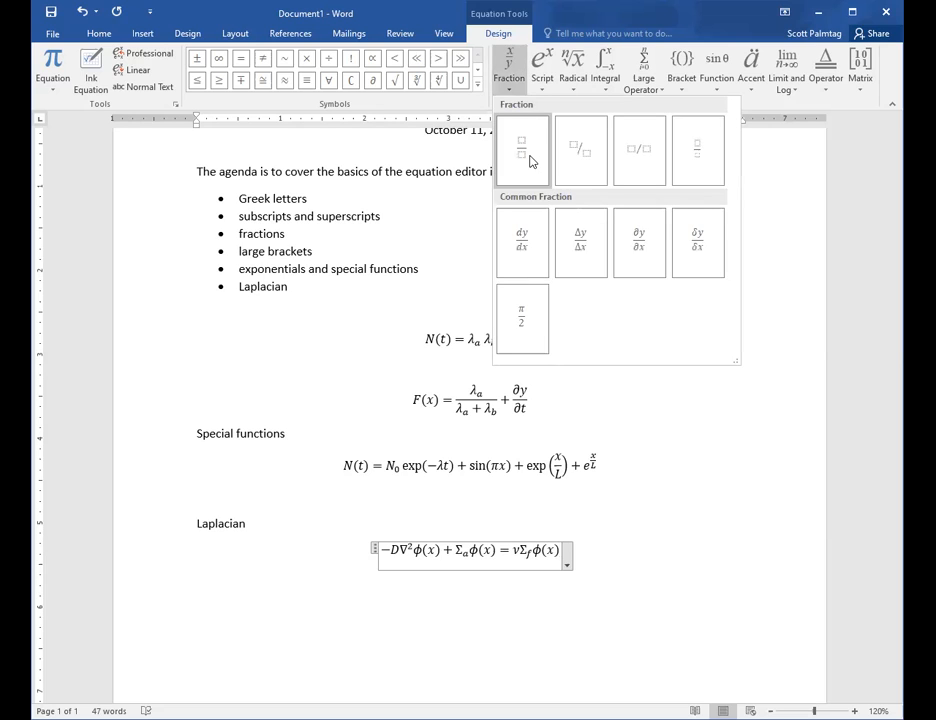
left_click(530, 162)
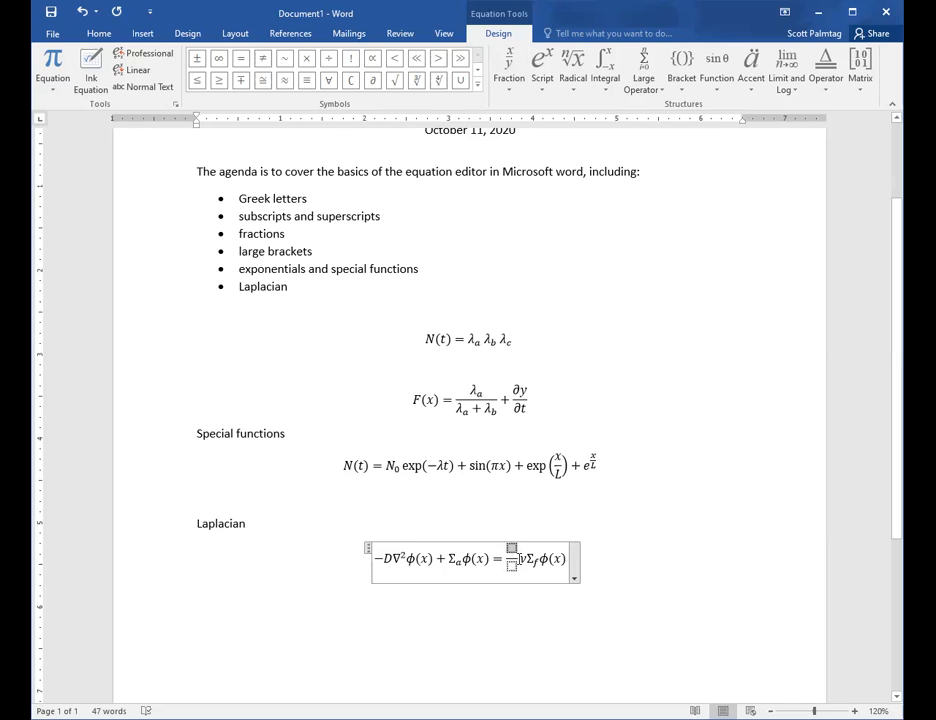
type("1/ ")
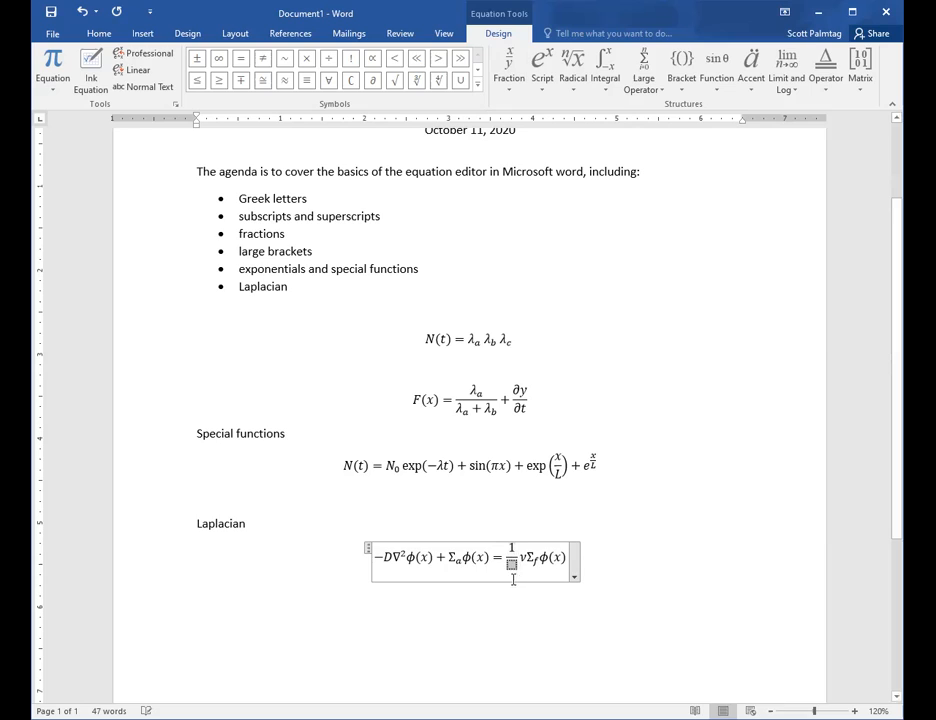
type("k")
left_click(498, 626)
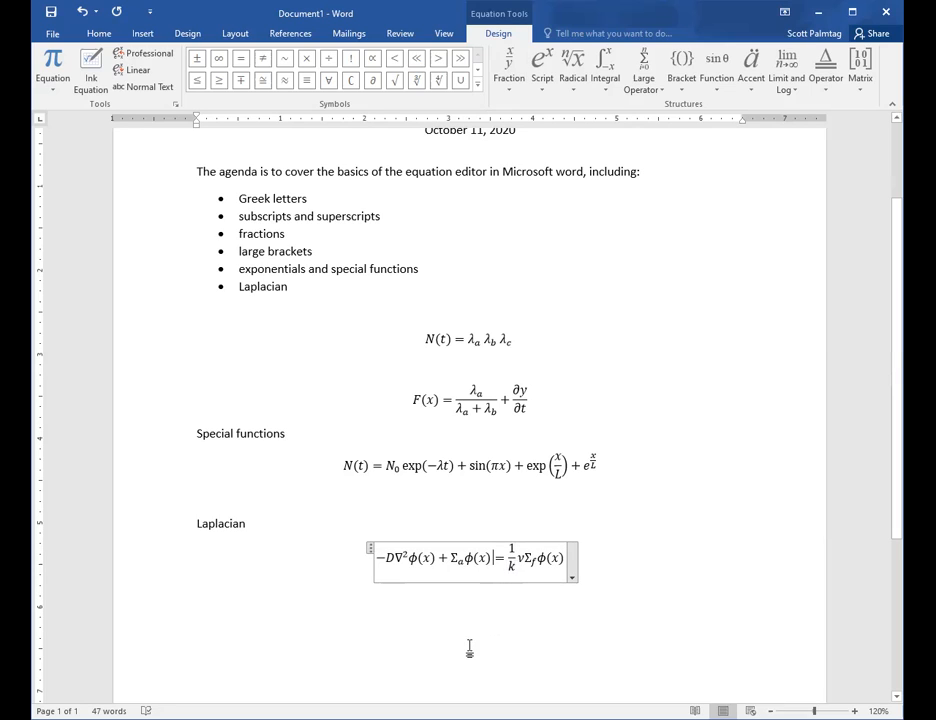
left_click(315, 634)
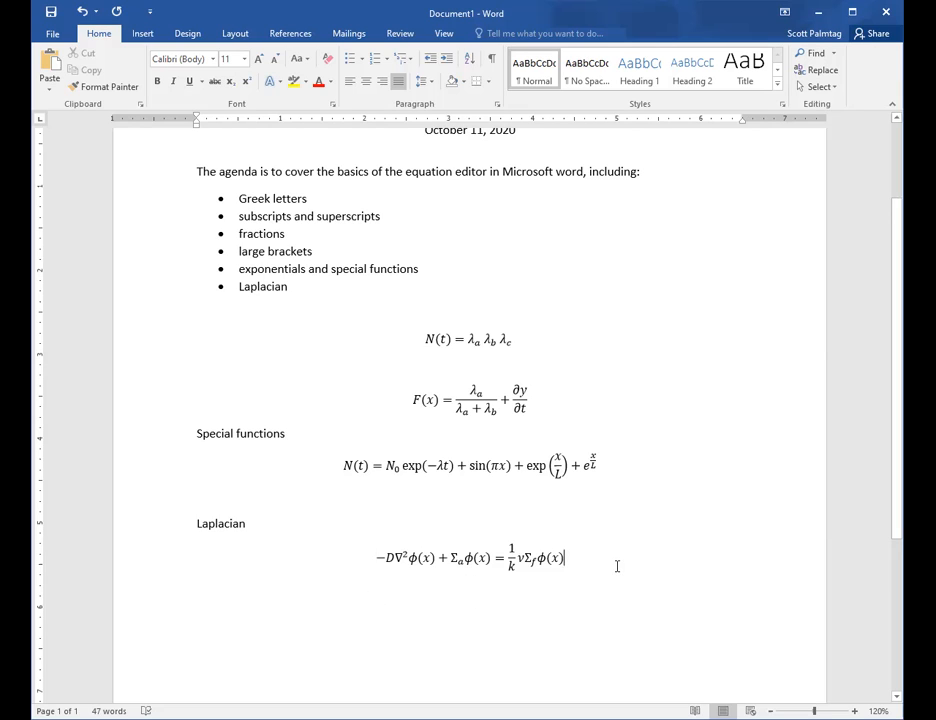
- Add a run of blank lines below the Laplacian equation, extending the document onto a second page
key("Return")
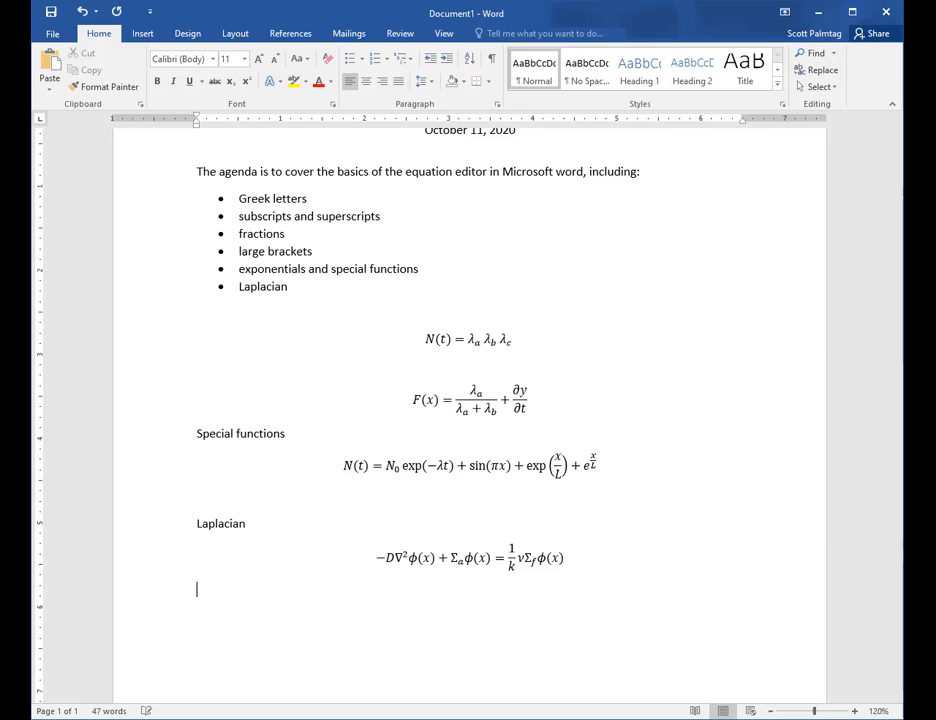
key("Return")
key("Return")
key("Return")
key("Return")
key("Return")
key("Return")
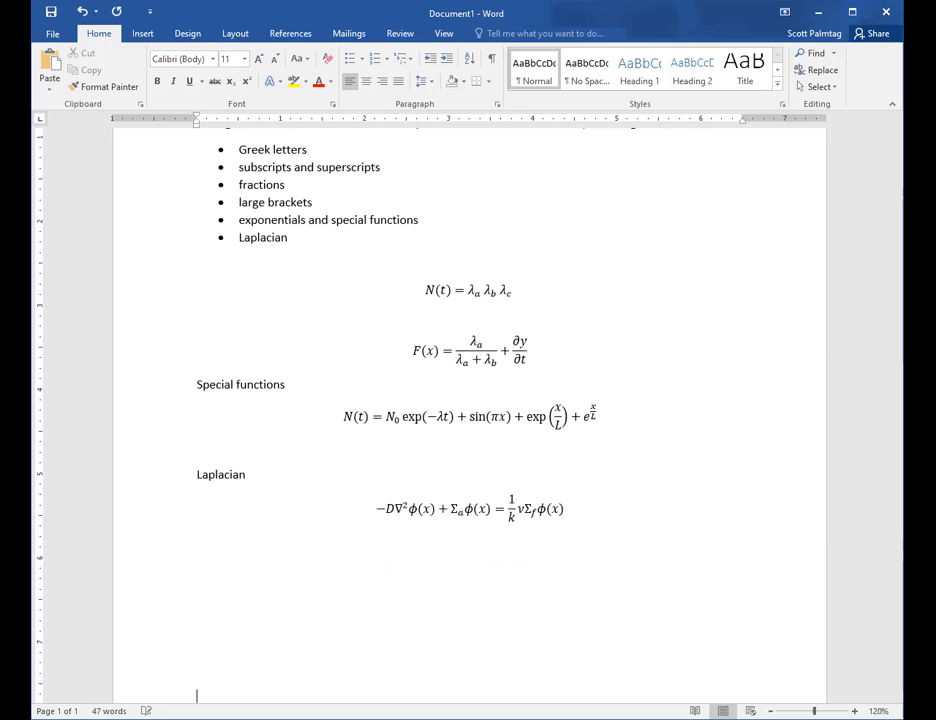
key("Return")
key("Return")
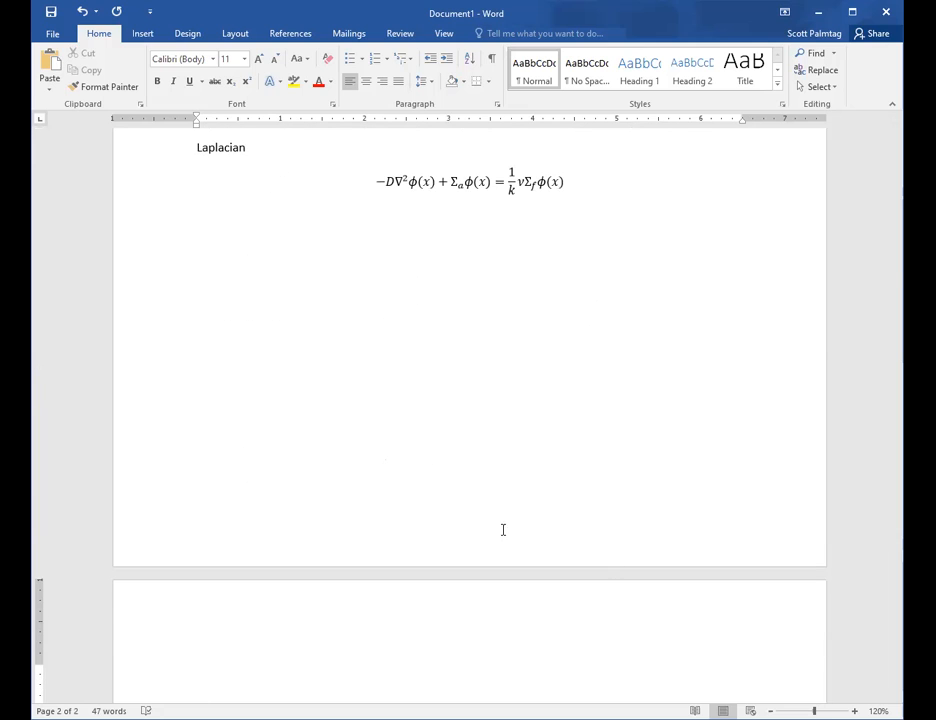
- Enter the line "How I number equations in Word?" a few blank lines below the Laplacian equation
left_click(221, 266)
type("How I nu")
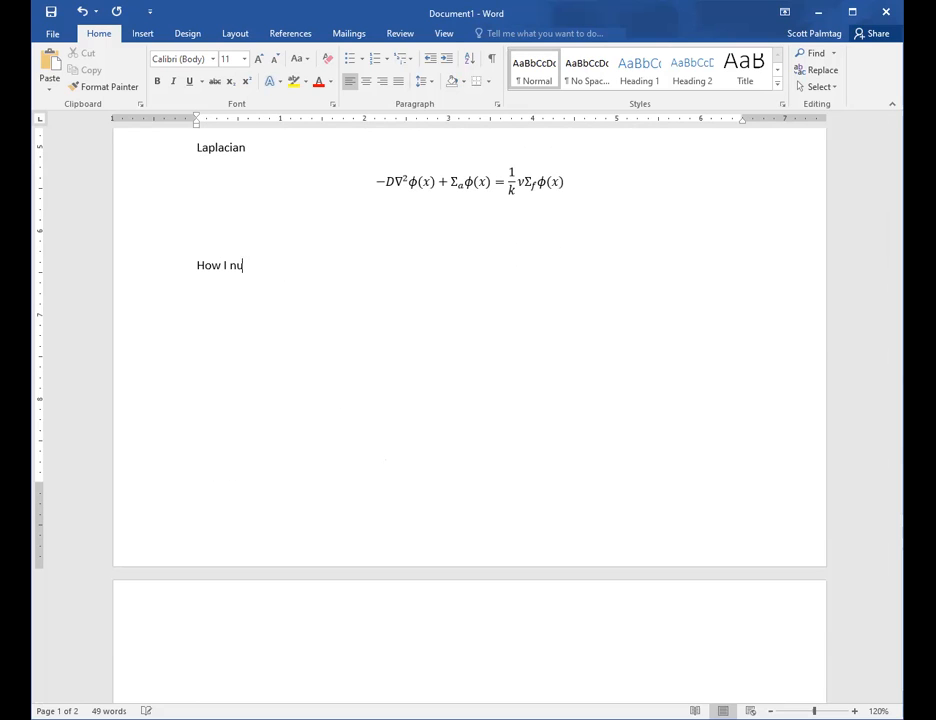
type("mber equations in ")
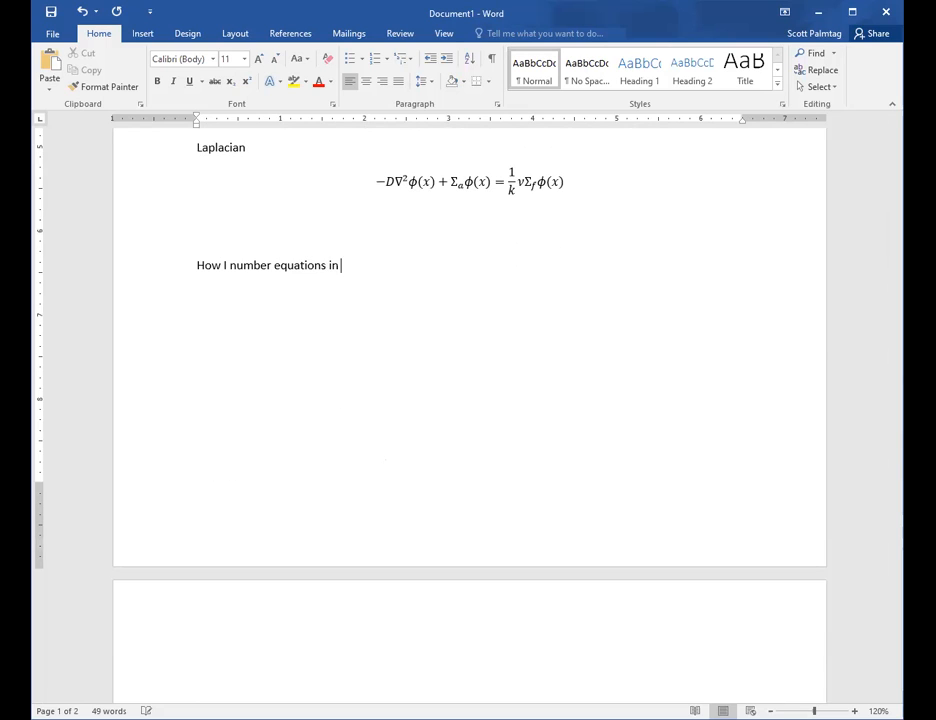
type("Word?")
key("Return")
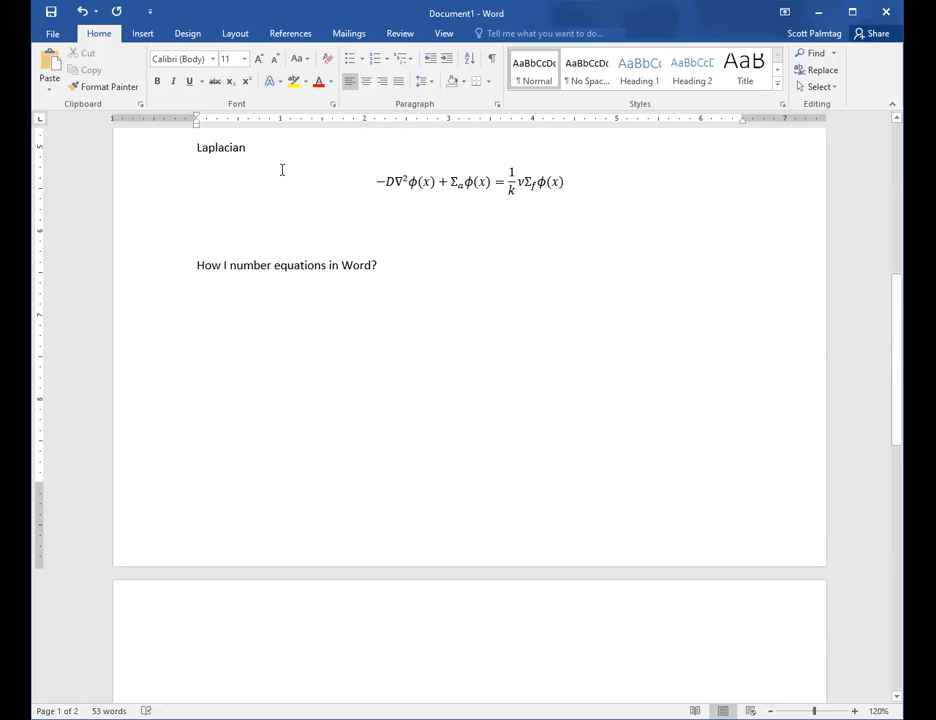
- Insert a table with two columns and one row below the line "How I number equations in Word?"
left_click(143, 34)
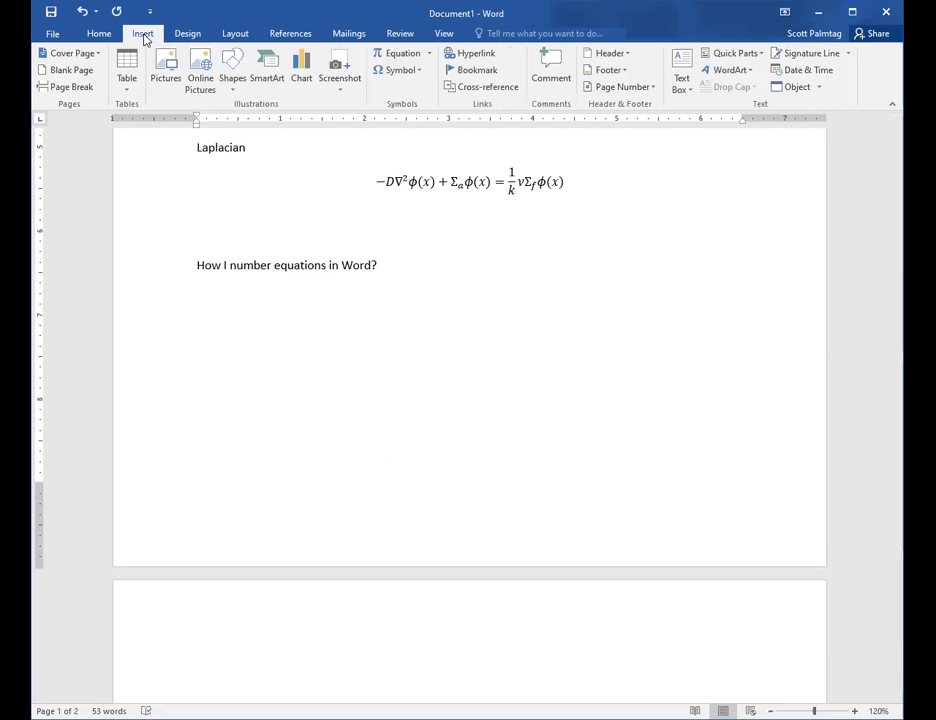
left_click(126, 80)
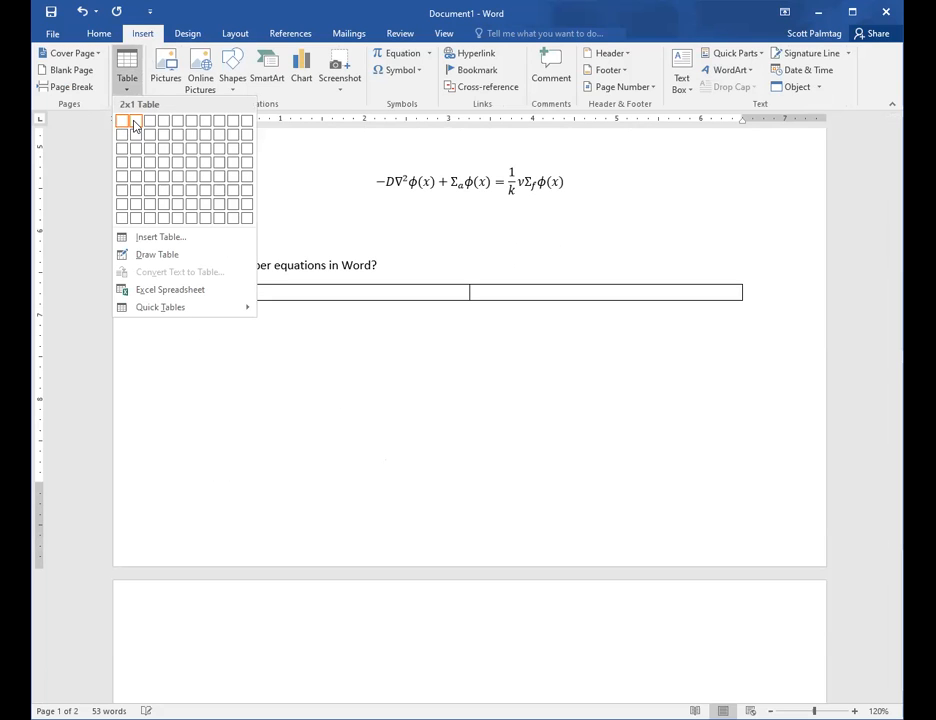
left_click(135, 121)
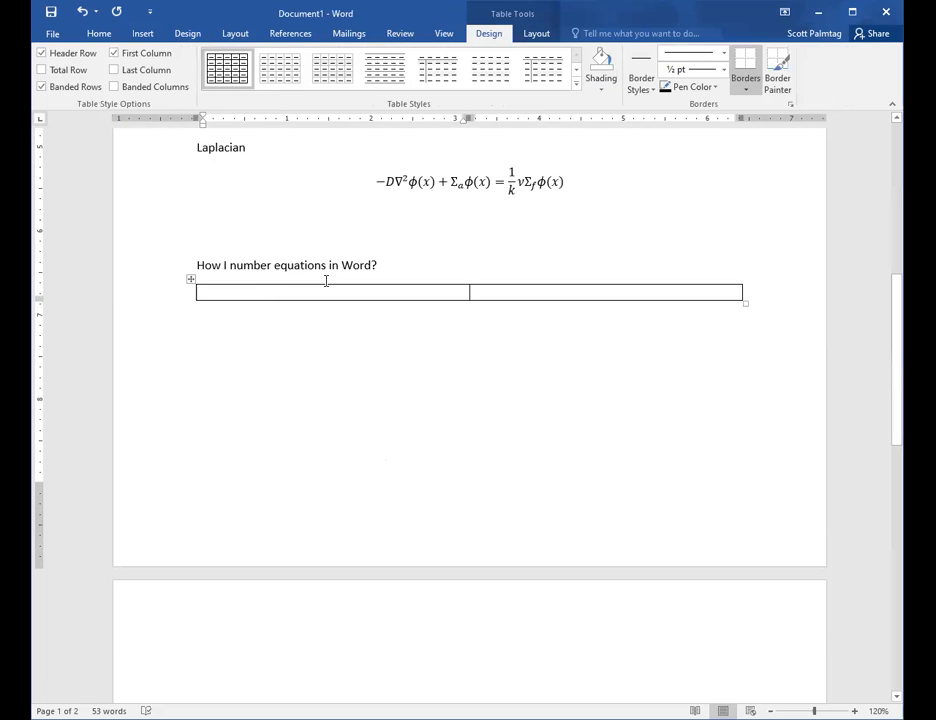
- Copy the whole Laplacian equation and paste it into the first cell of the new table
left_click_drag(379, 181, 540, 190)
right_click(540, 190)
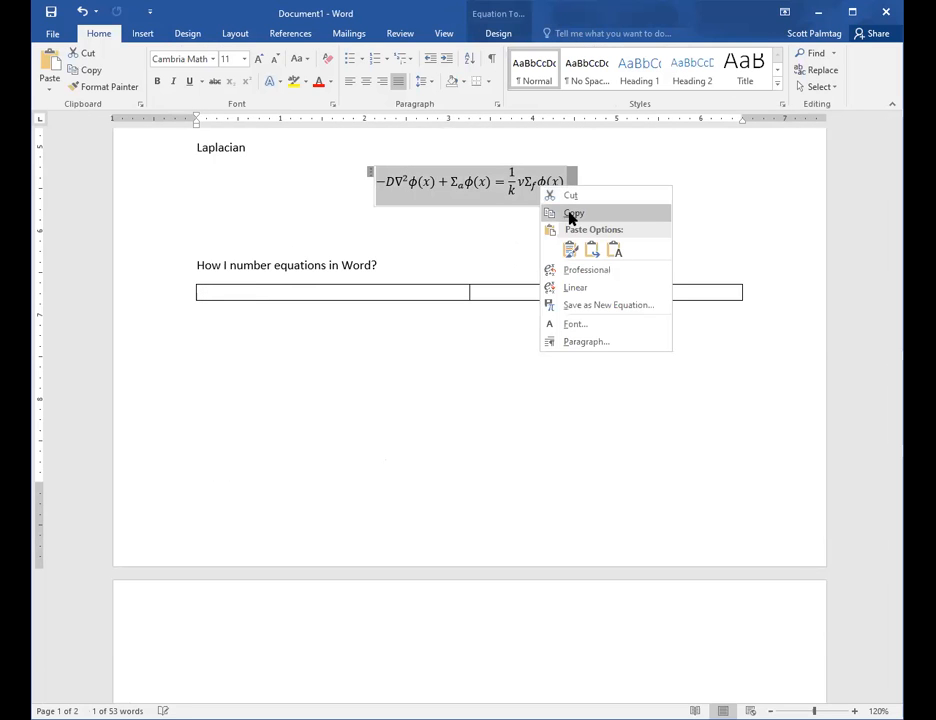
left_click(571, 217)
left_click(327, 292)
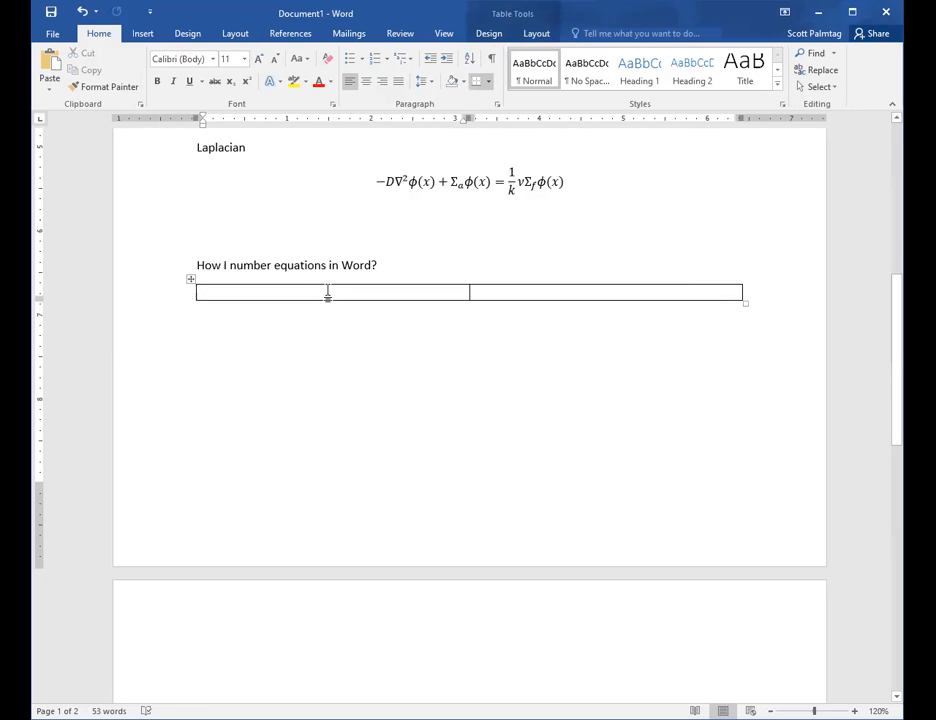
key("ctrl+v")
- Enter the number (1) in the second table cell and narrow that column to about 0.43", widening the equation column
left_click(556, 303)
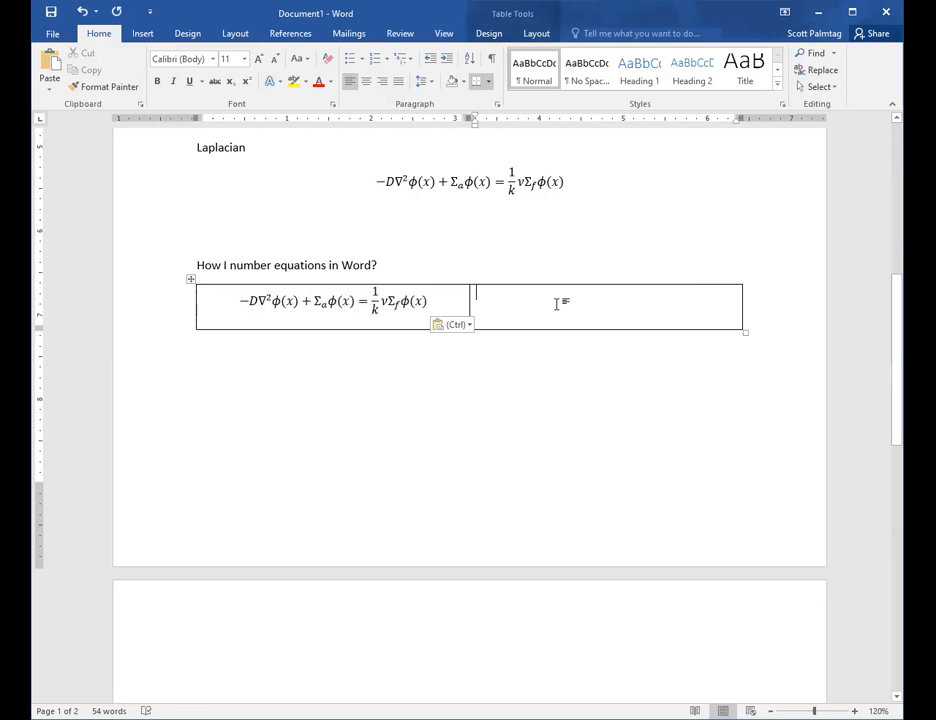
type("(")
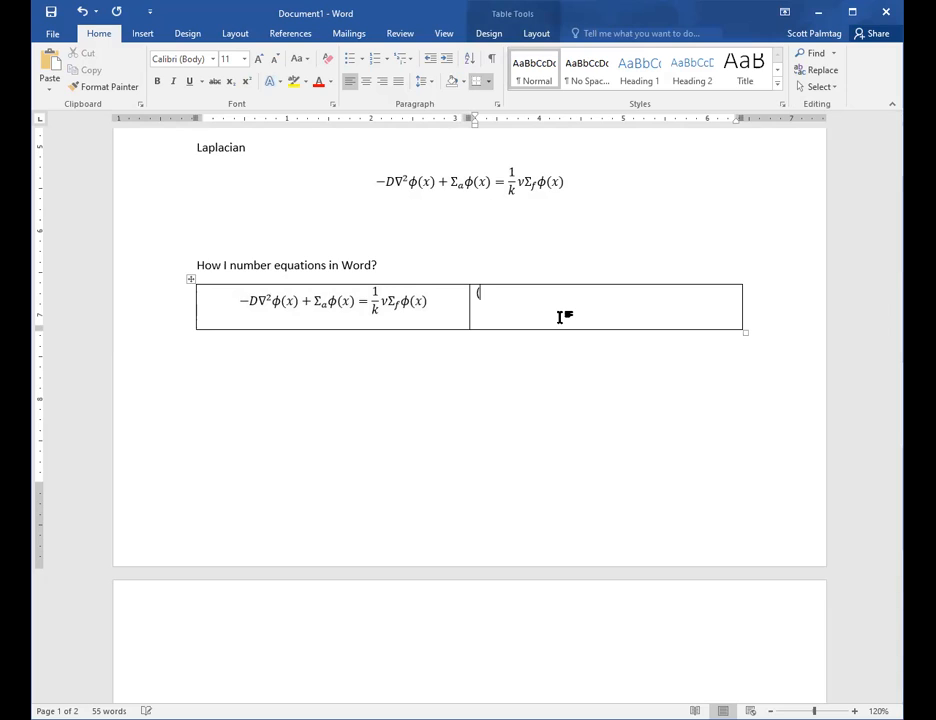
type("1)")
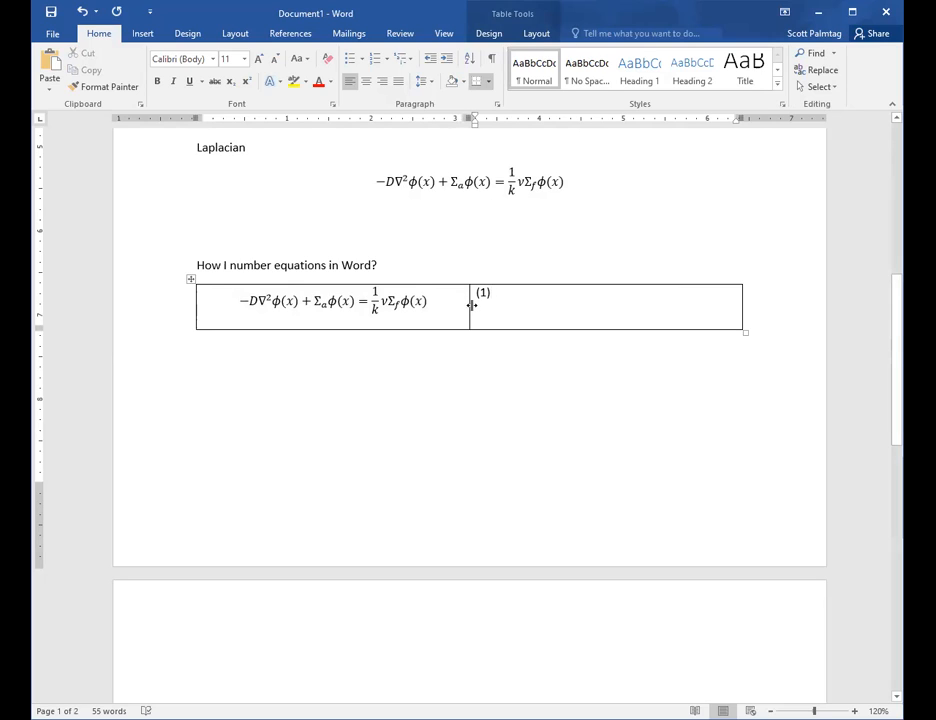
left_click_drag(470, 305, 706, 305)
- Centre the number (1) both horizontally and vertically in its table cell
left_click_drag(319, 299, 729, 311)
left_click(717, 303)
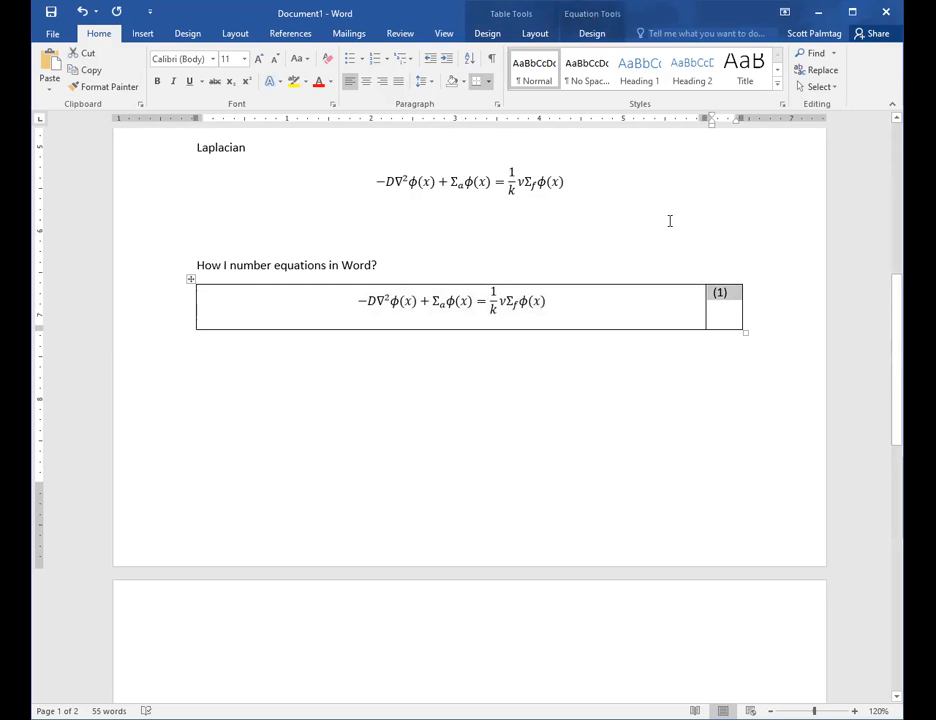
left_click(487, 35)
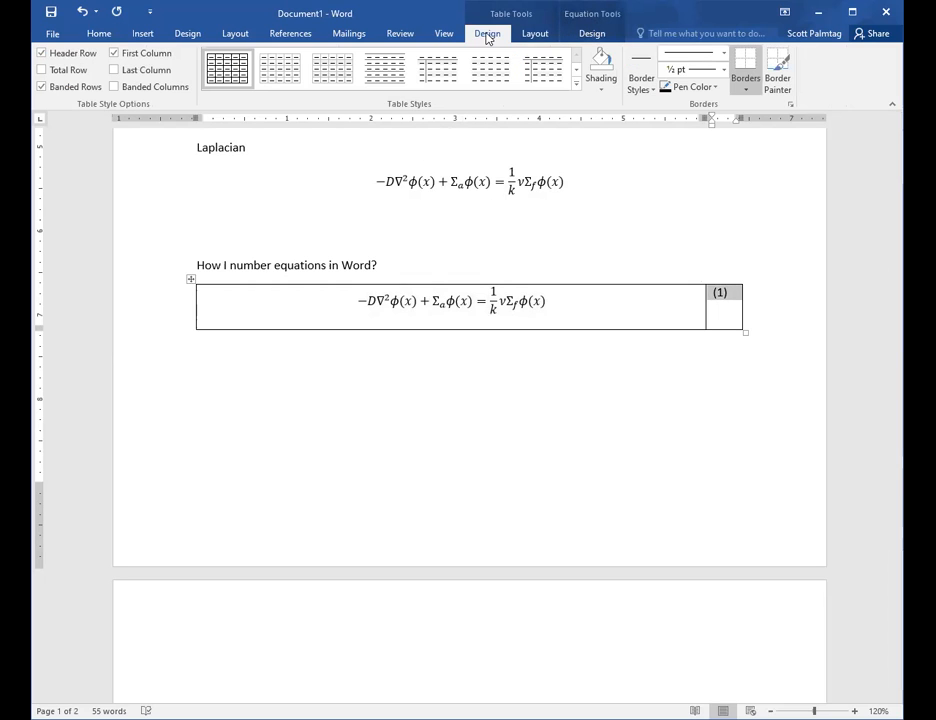
left_click(538, 34)
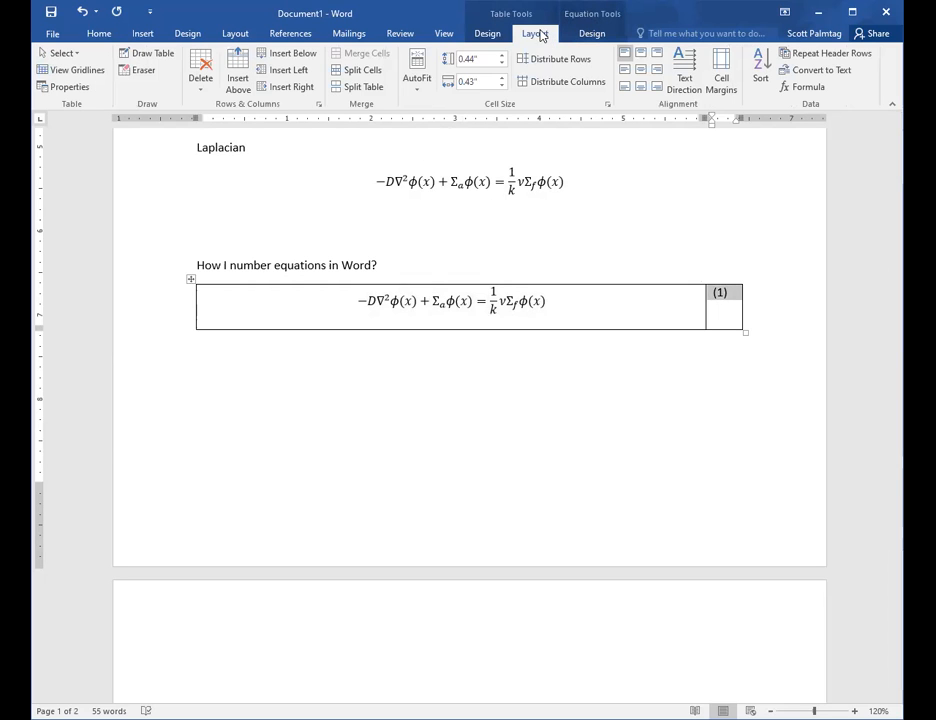
left_click(642, 72)
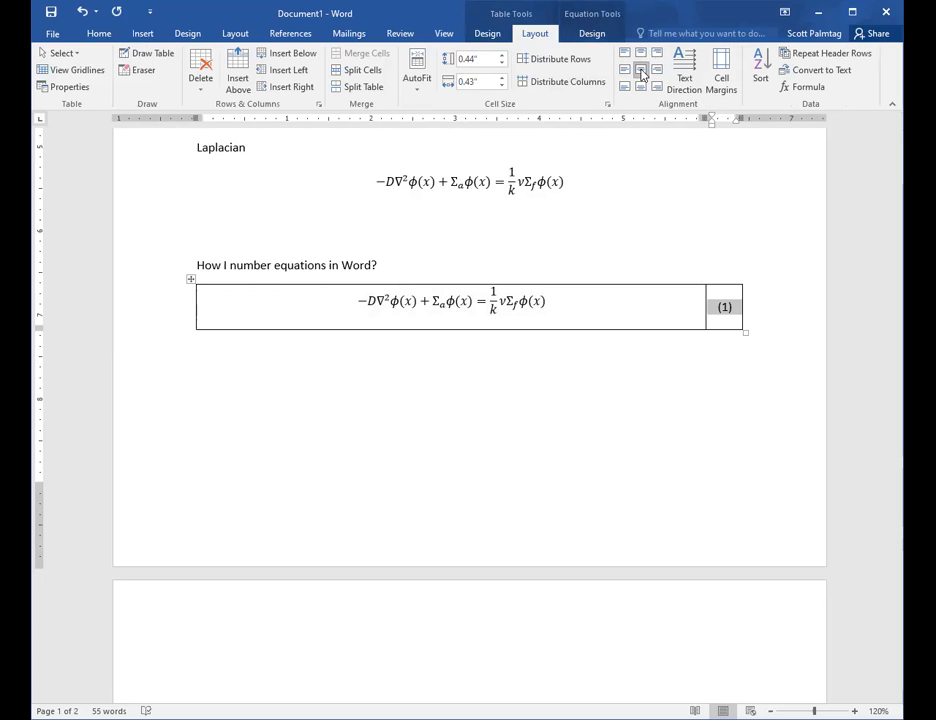
- Apply centred horizontal and vertical alignment to the table cell holding the equation
left_click_drag(585, 309, 358, 308)
left_click(641, 75)
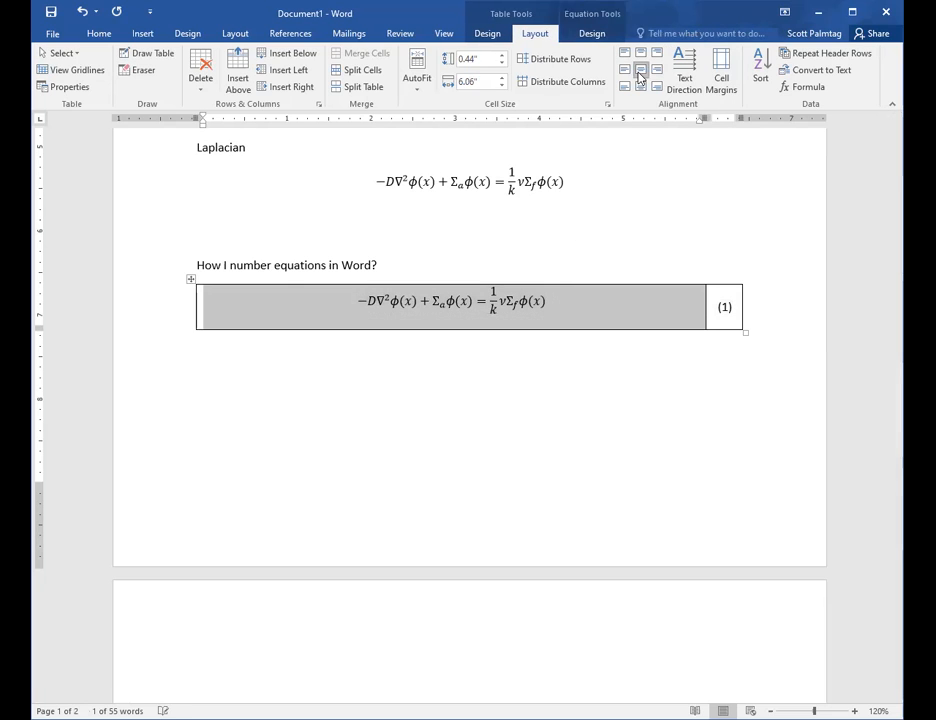
left_click(621, 309)
- Remove all borders from the table holding the equation and its number
left_click_drag(332, 316, 760, 303)
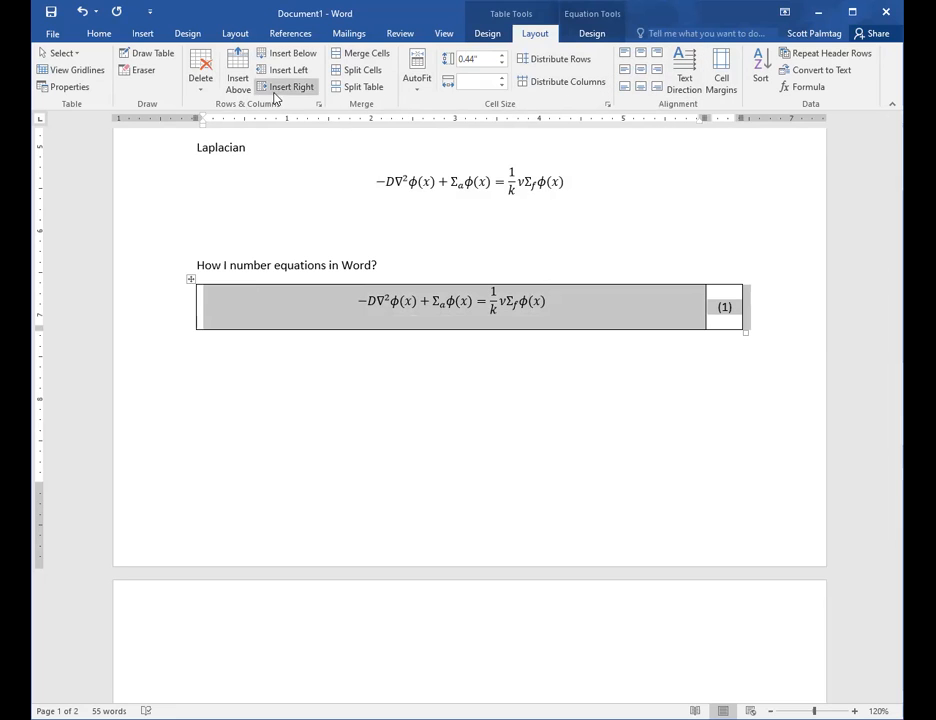
left_click(488, 35)
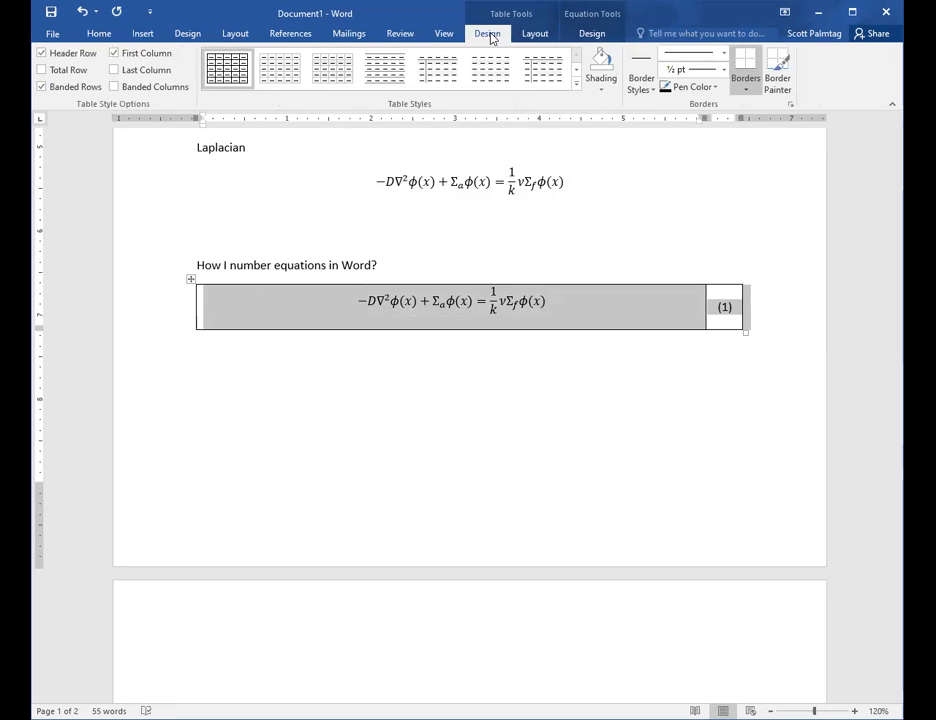
left_click(603, 81)
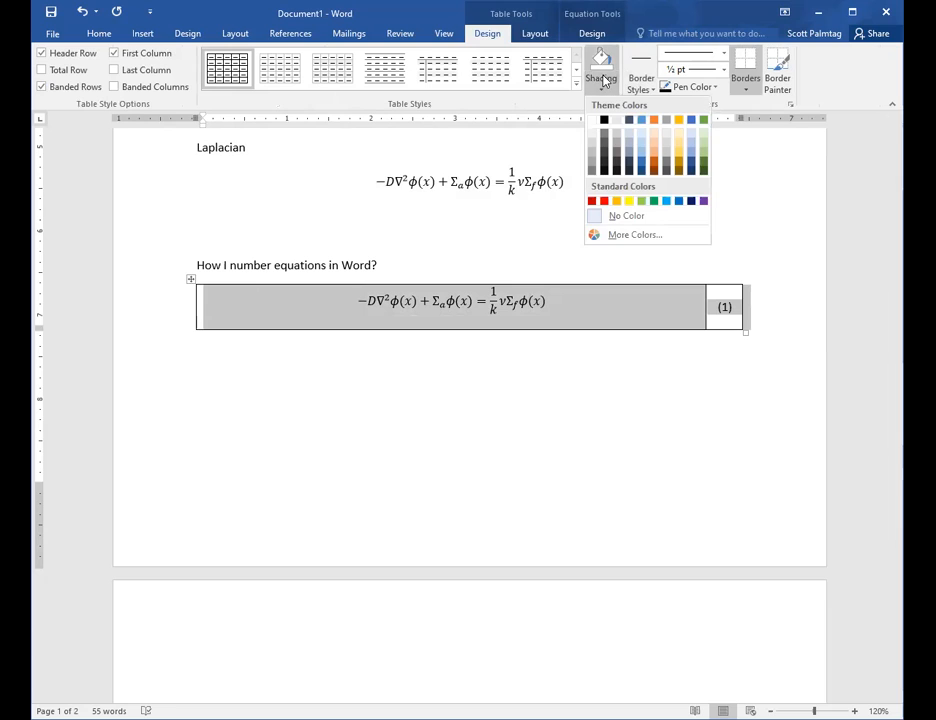
left_click(748, 88)
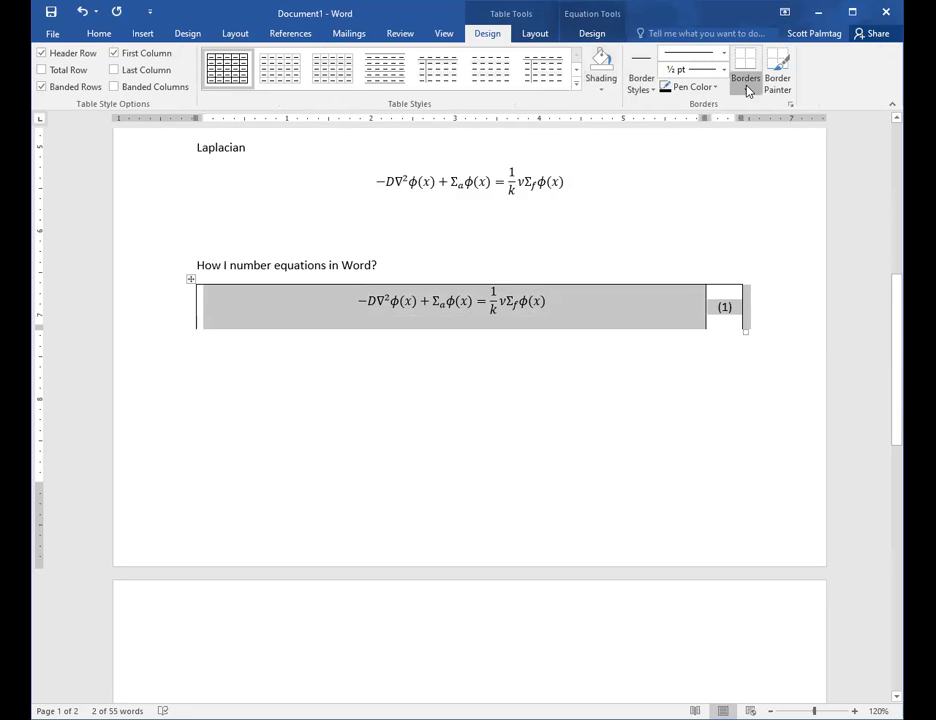
left_click(748, 90)
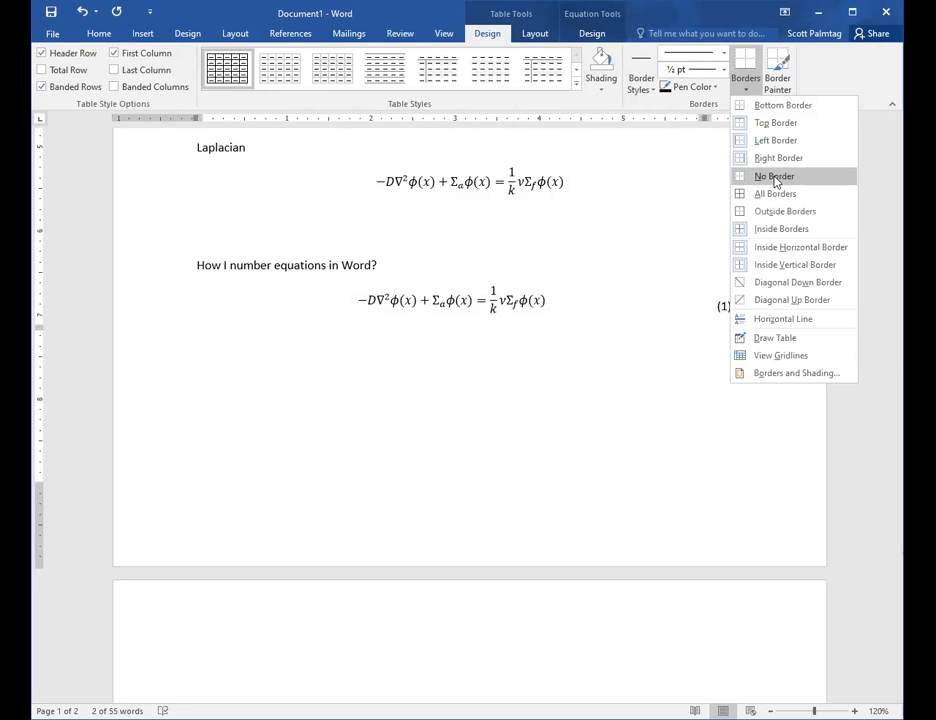
left_click(774, 177)
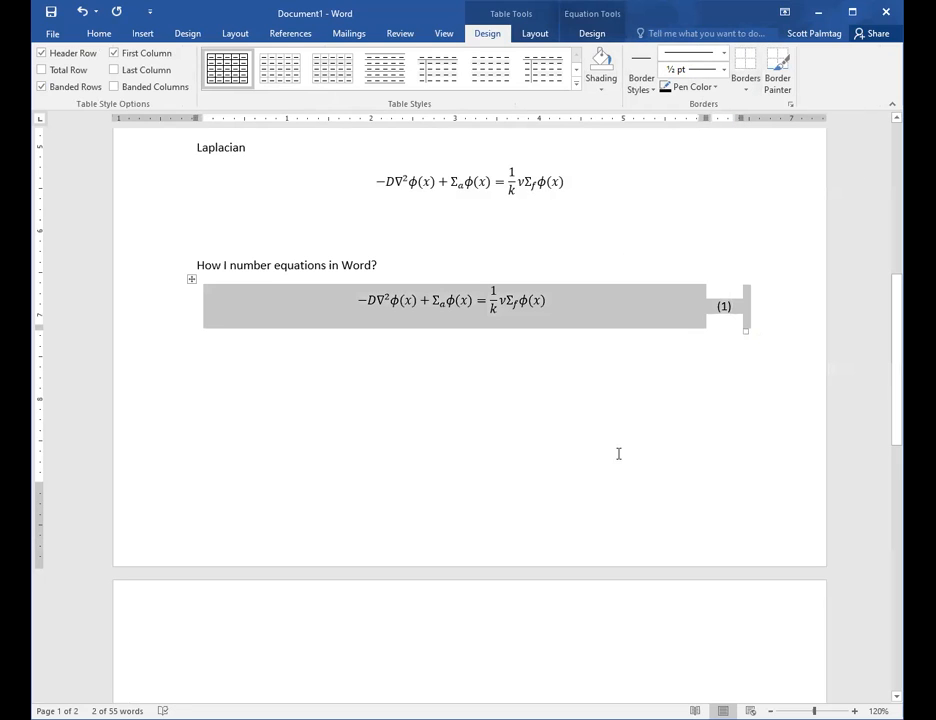
left_click(568, 432)
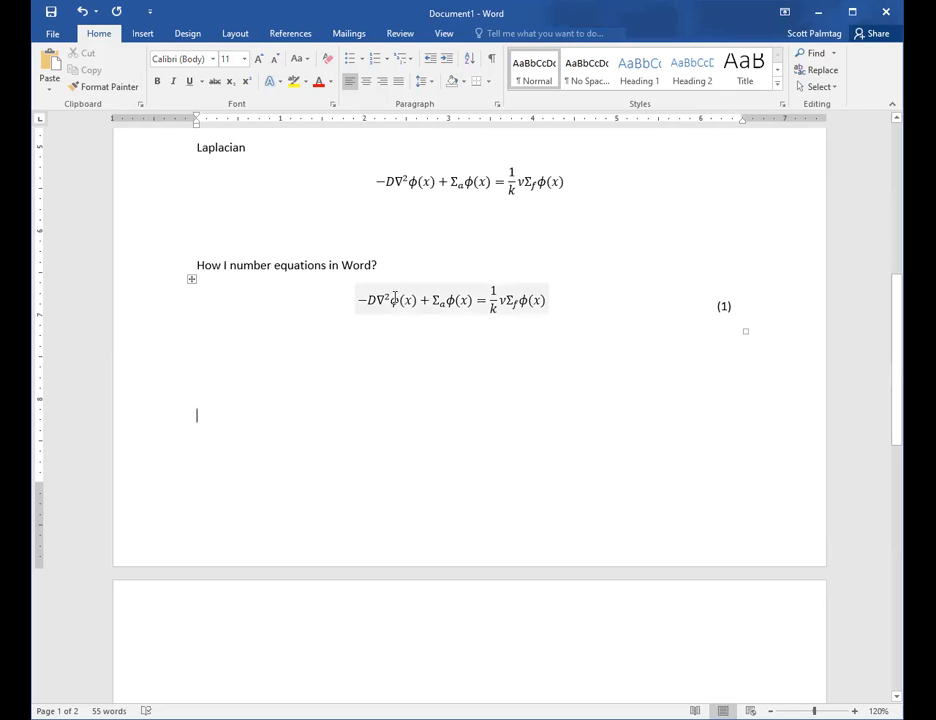
- Copy the numbered equation table, enter the line "more text" below it, and paste the copy under that line
left_click_drag(320, 301, 770, 309)
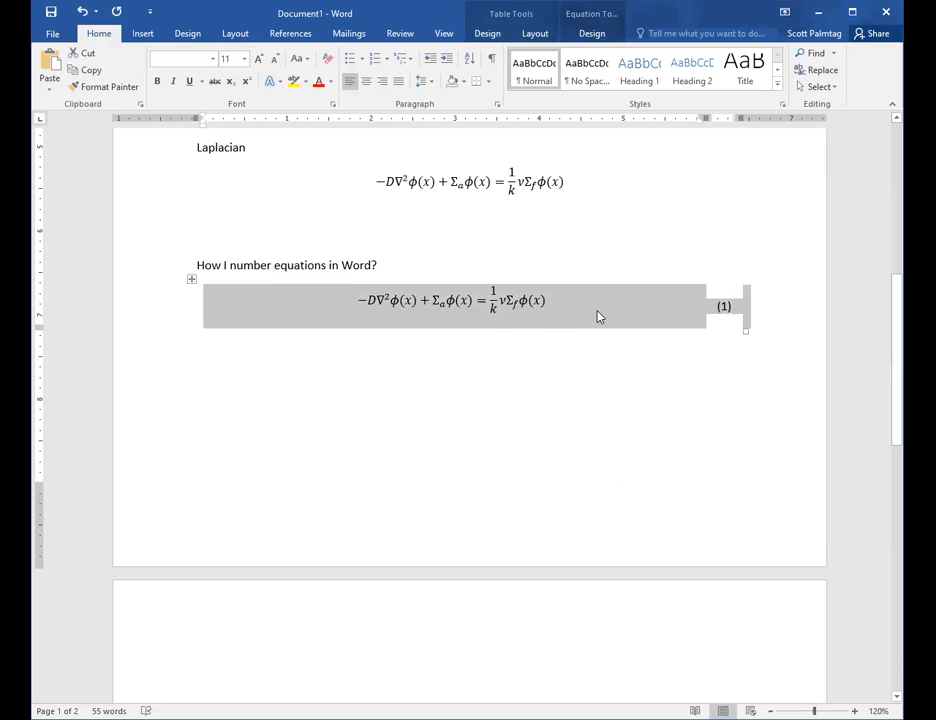
left_click(449, 381)
type("more ex")
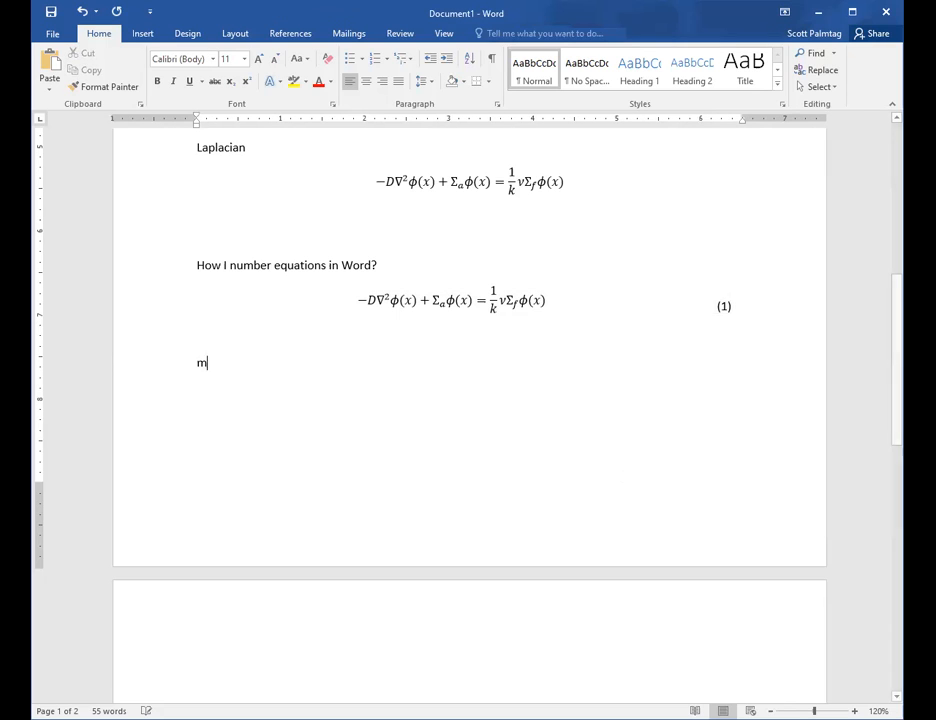
key("BackSpace")
key("BackSpace")
type("text")
key("Return")
key("ctrl+v")
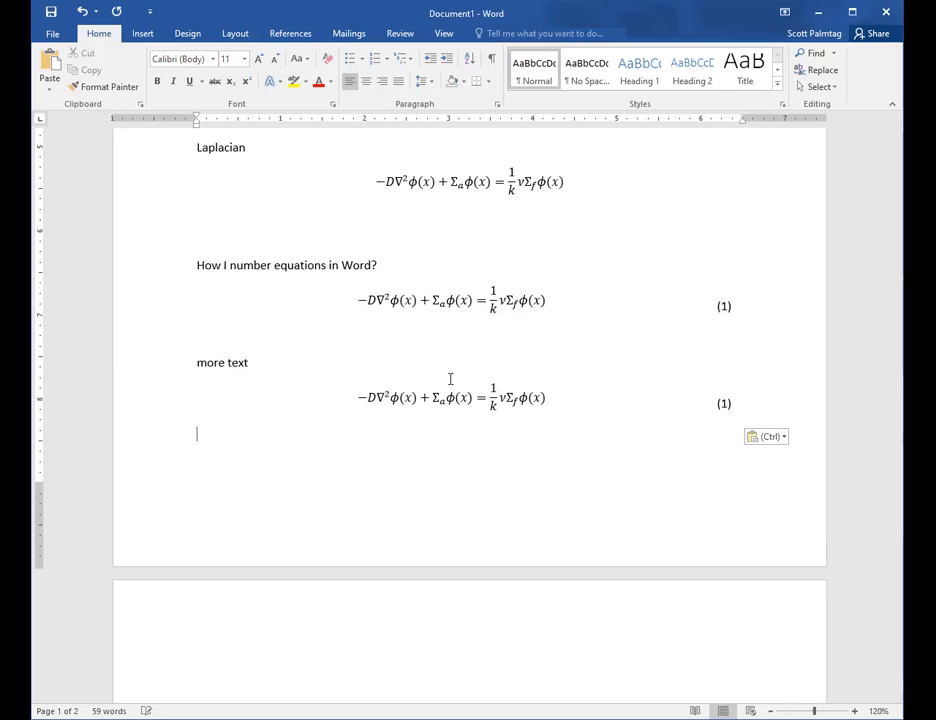
- Change the number of the pasted equation to (2) and return to the blank lines below it
left_click(727, 403)
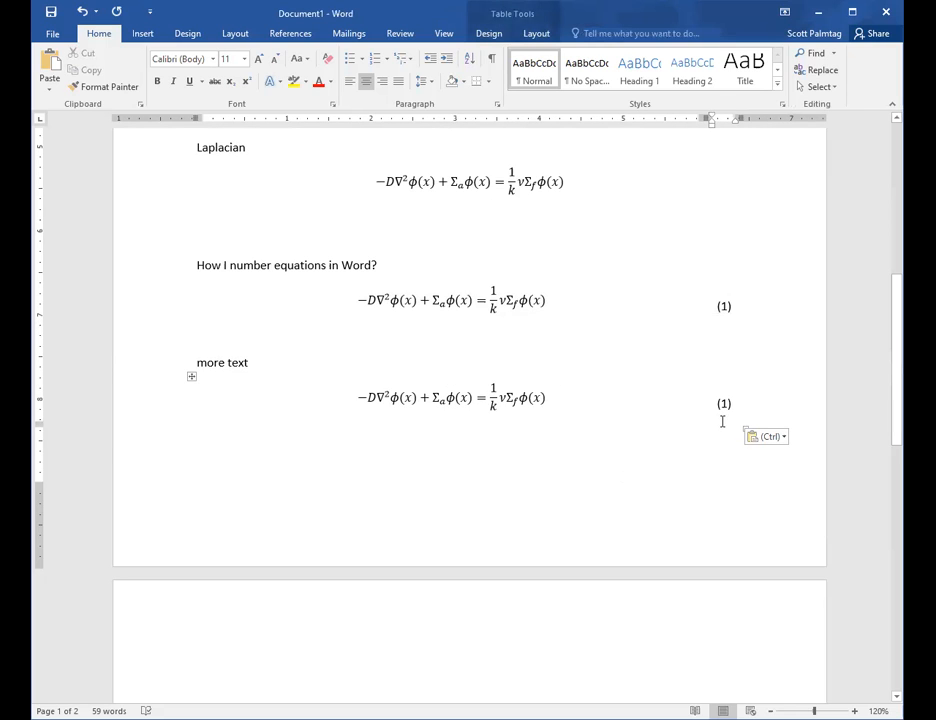
key("F9")
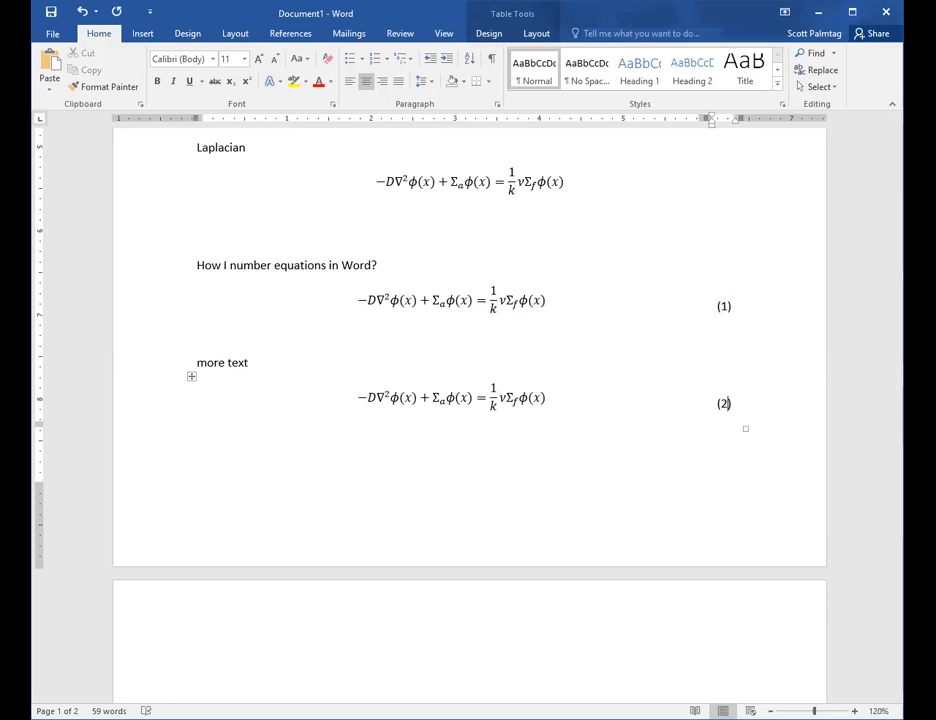
left_click(406, 461)
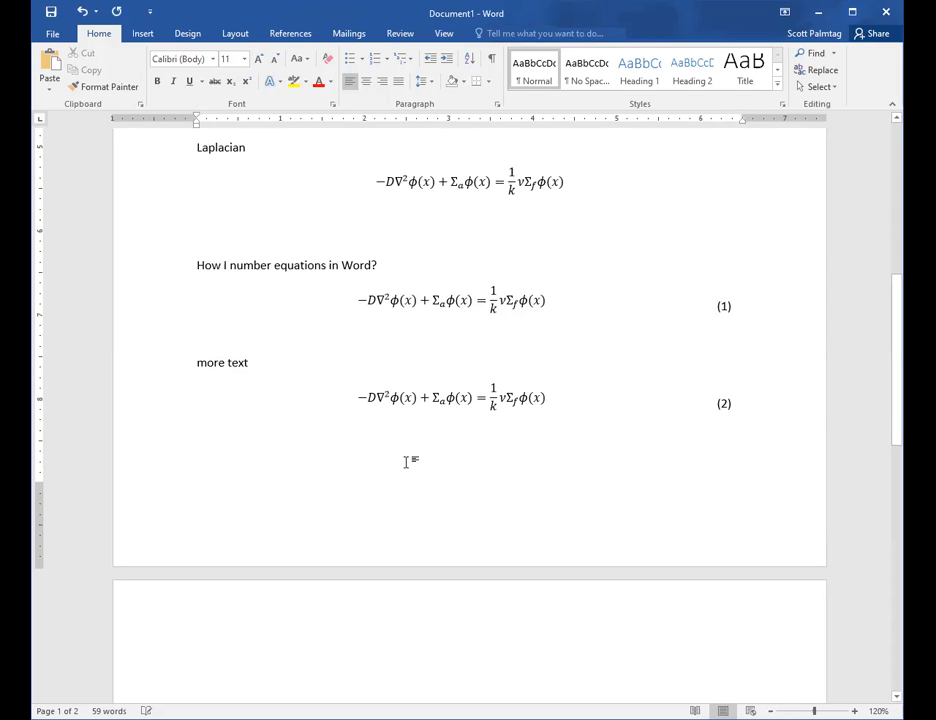
scroll(406, 461, "up", 3)
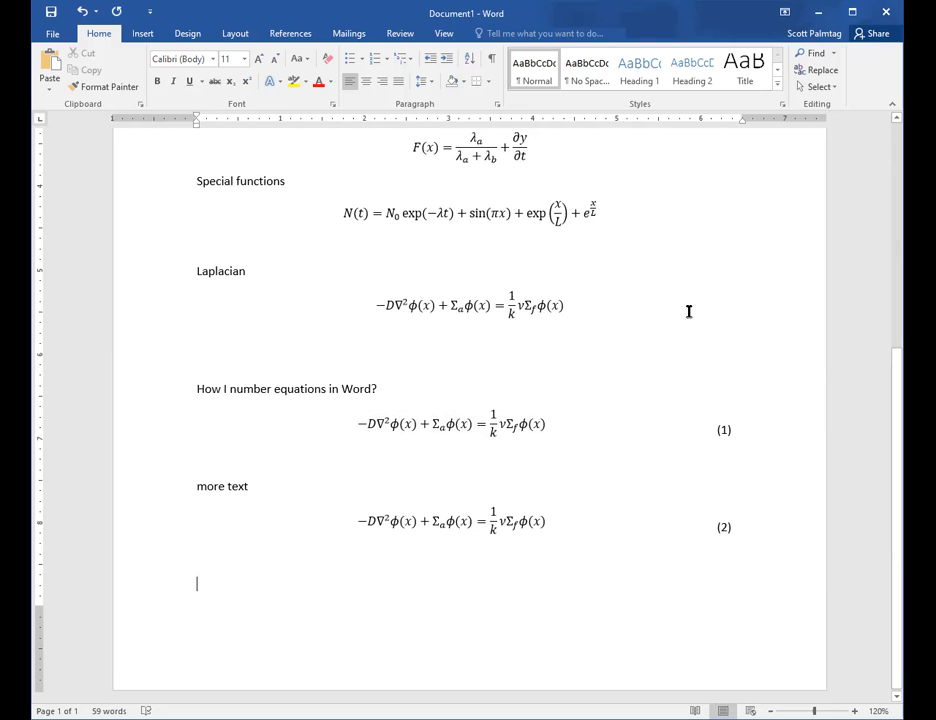
scroll(688, 311, "up", 7)
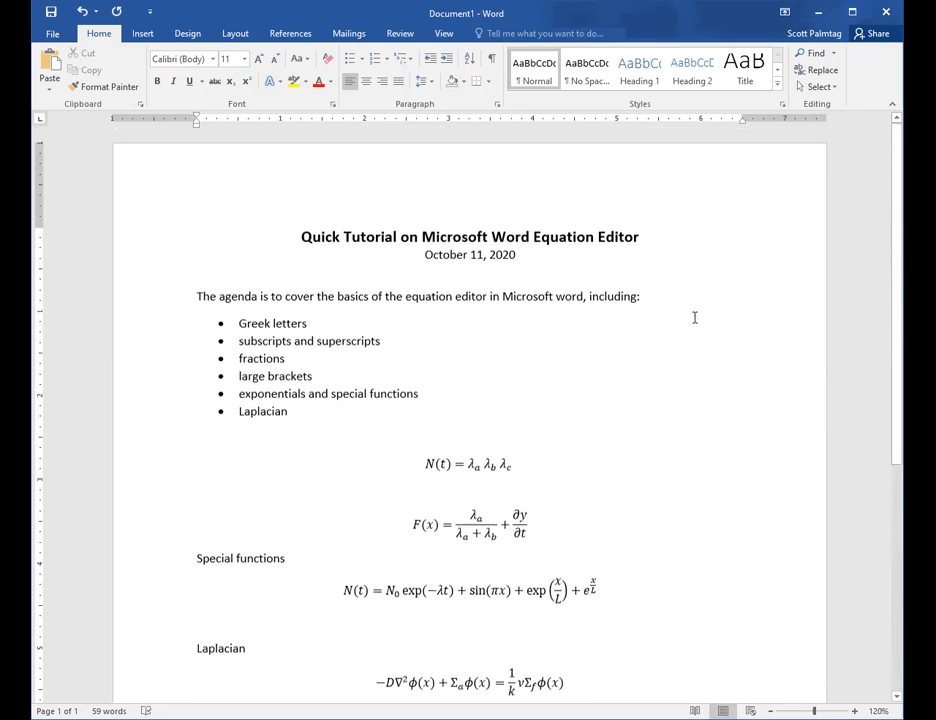
scroll(695, 317, "down", 2)
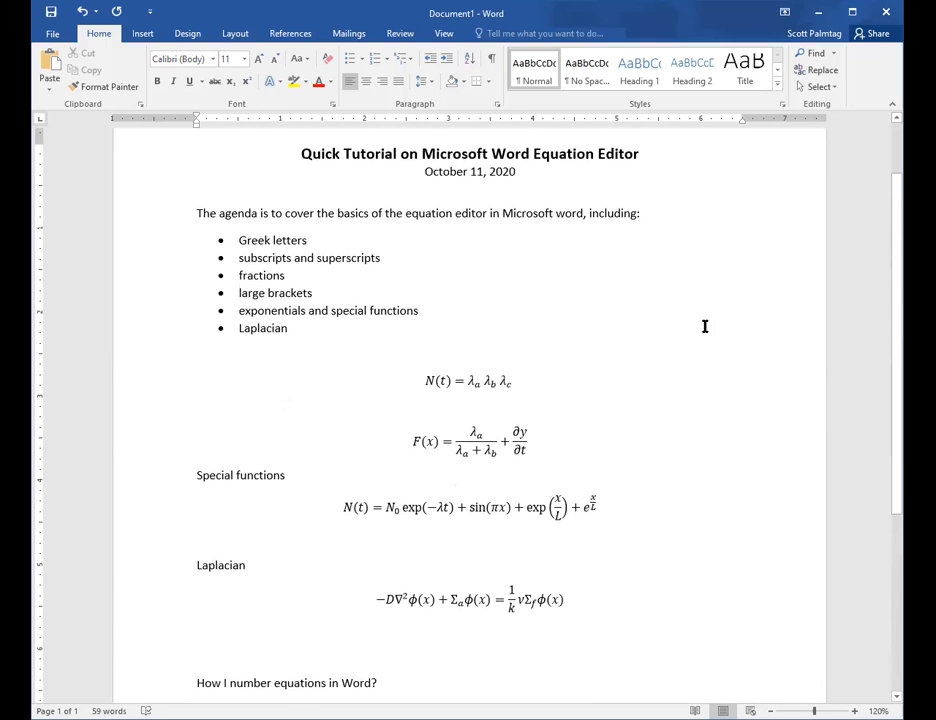
left_click(545, 719)
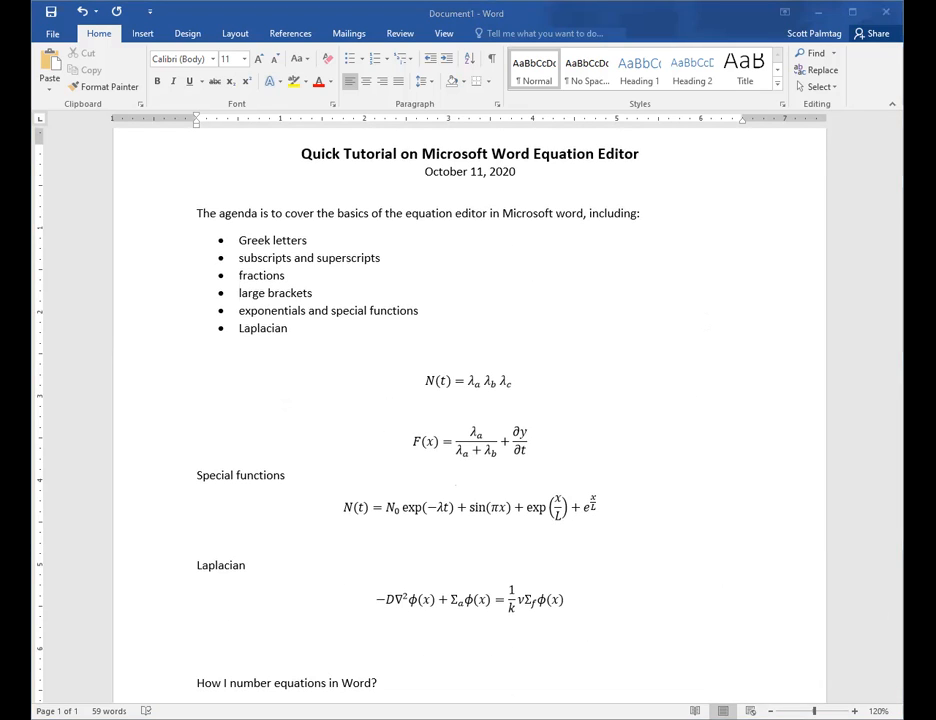